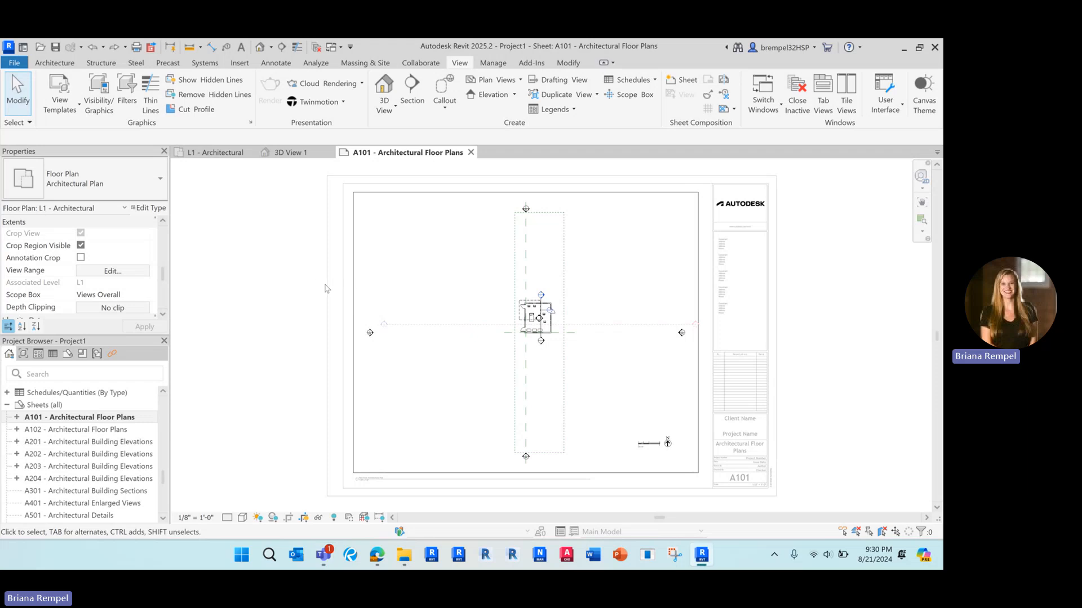
Select the E1 30 x 42 Horizontal title block on sheet A101.
middle_click_drag(319, 277, 328, 273)
left_click(338, 269)
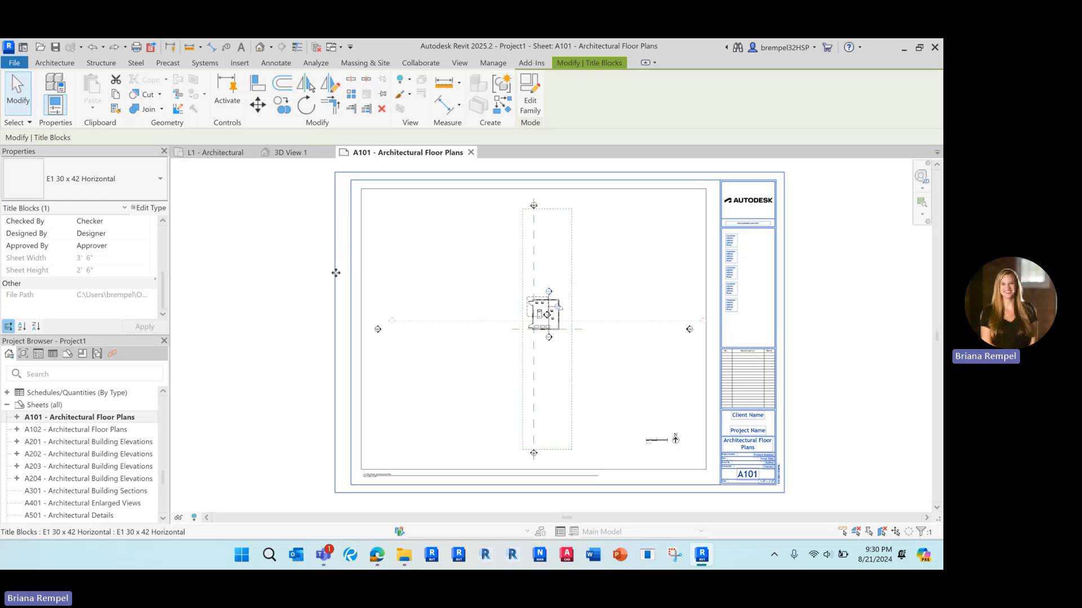
Select every title block instance in the project and change them all to D 22 x 34 Horizontal.
right_click(330, 225)
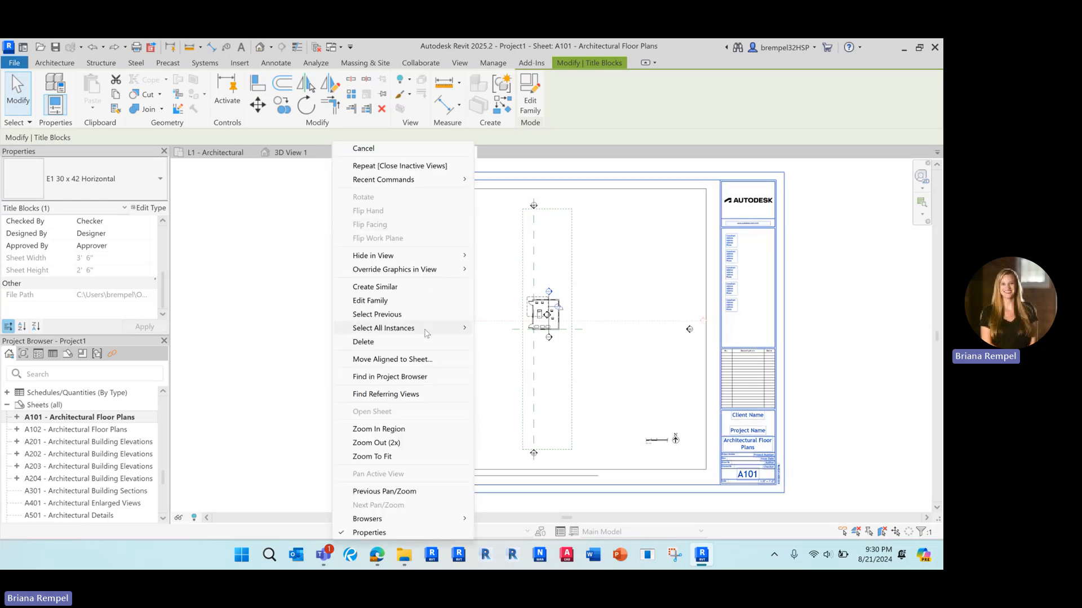
mouse_move(427, 333)
left_click(321, 311)
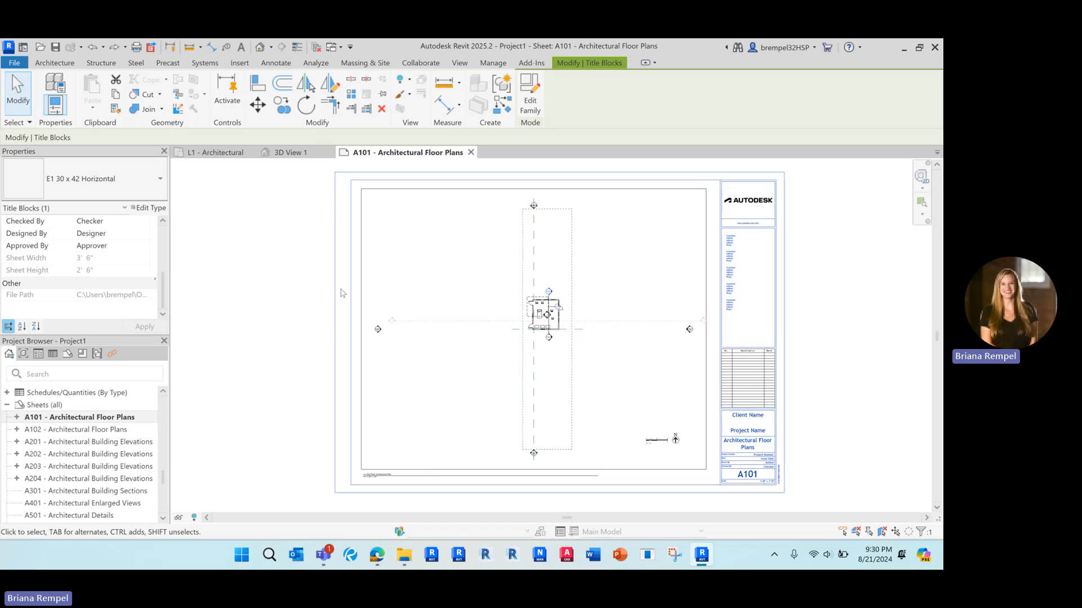
left_click(341, 293)
right_click(337, 293)
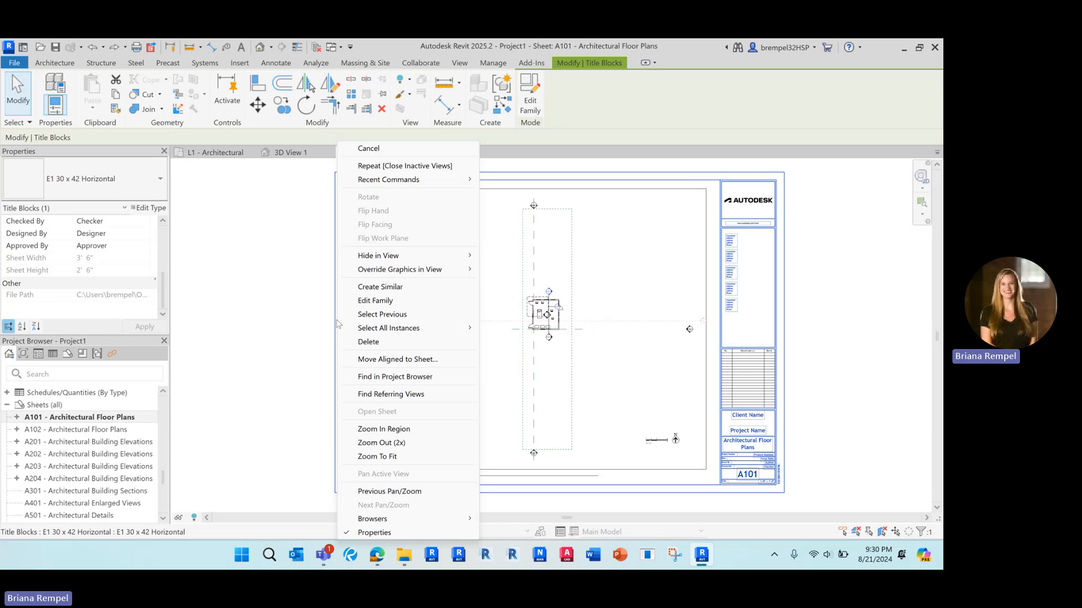
mouse_move(417, 328)
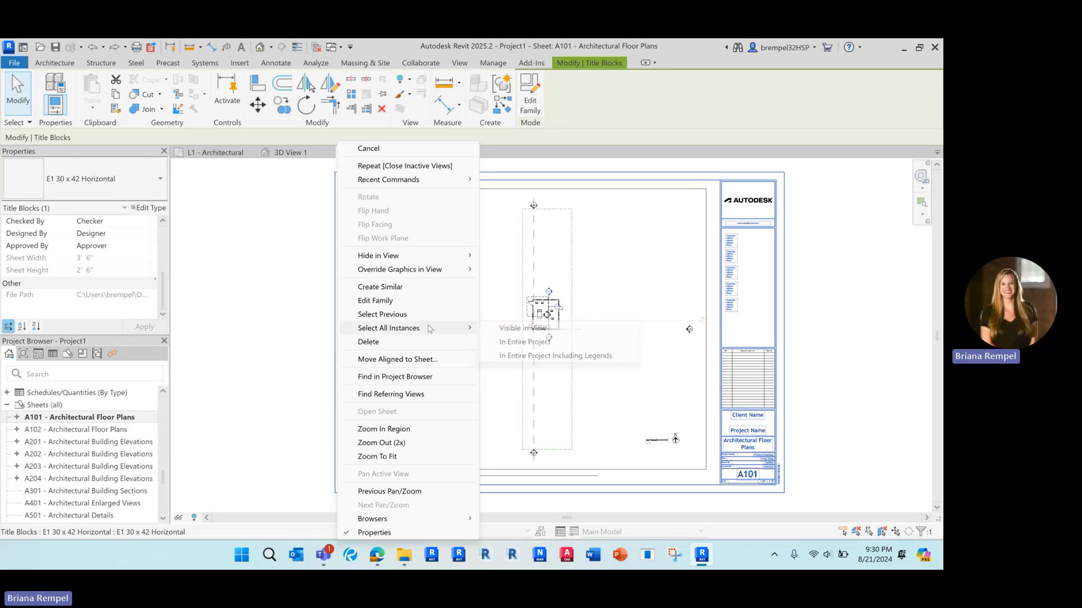
left_click(552, 342)
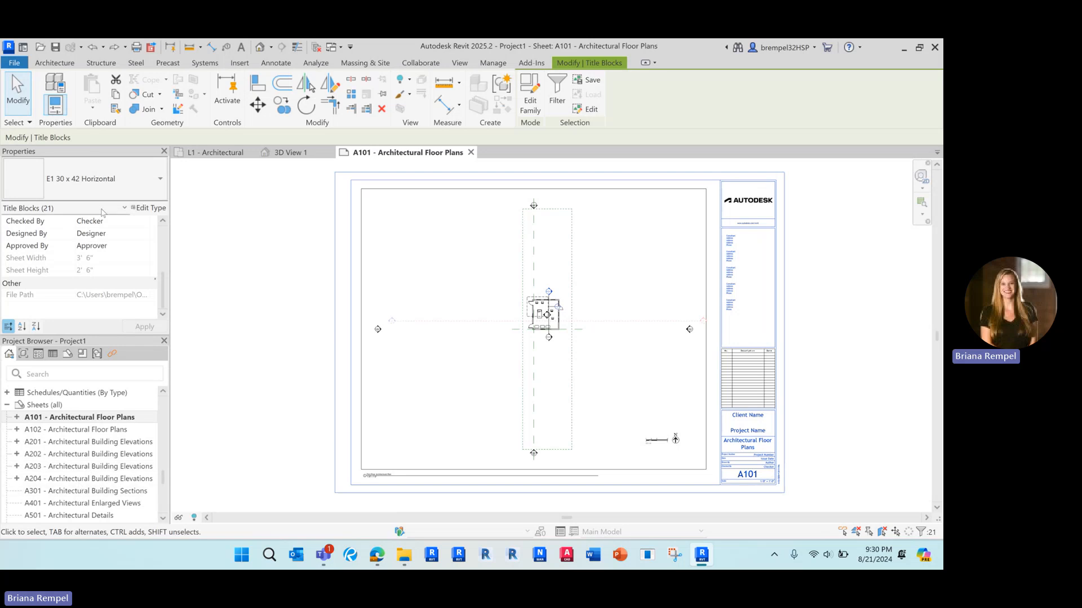
left_click(113, 185)
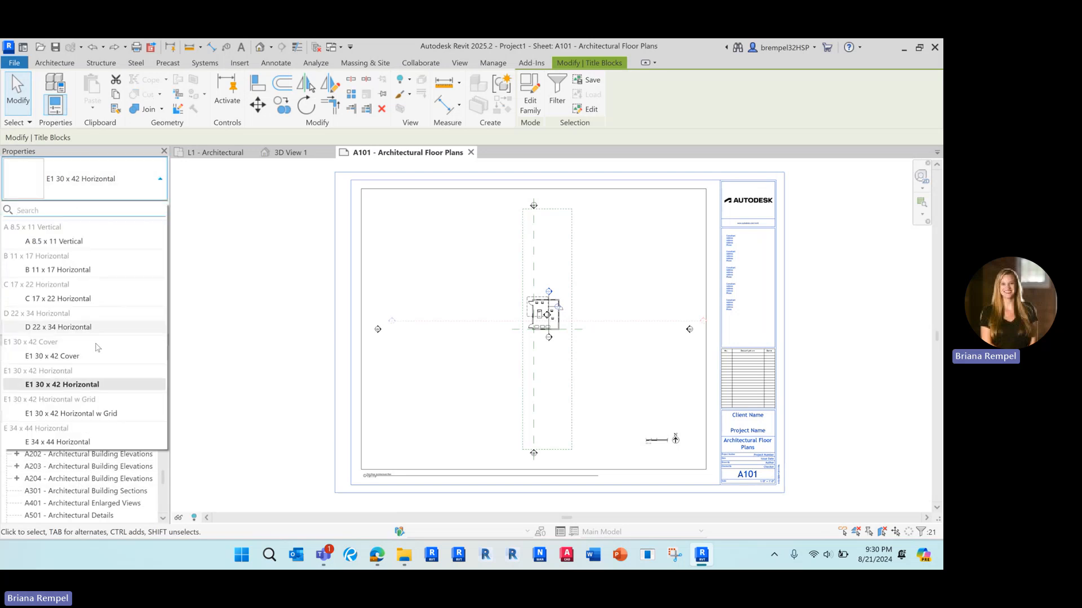
left_click(68, 327)
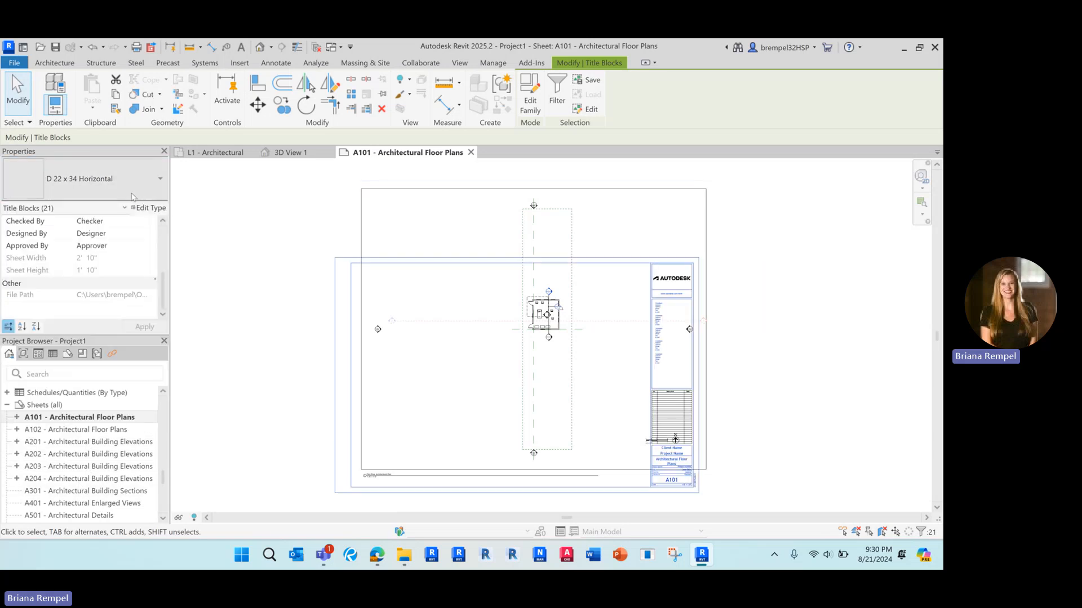
left_click(282, 235)
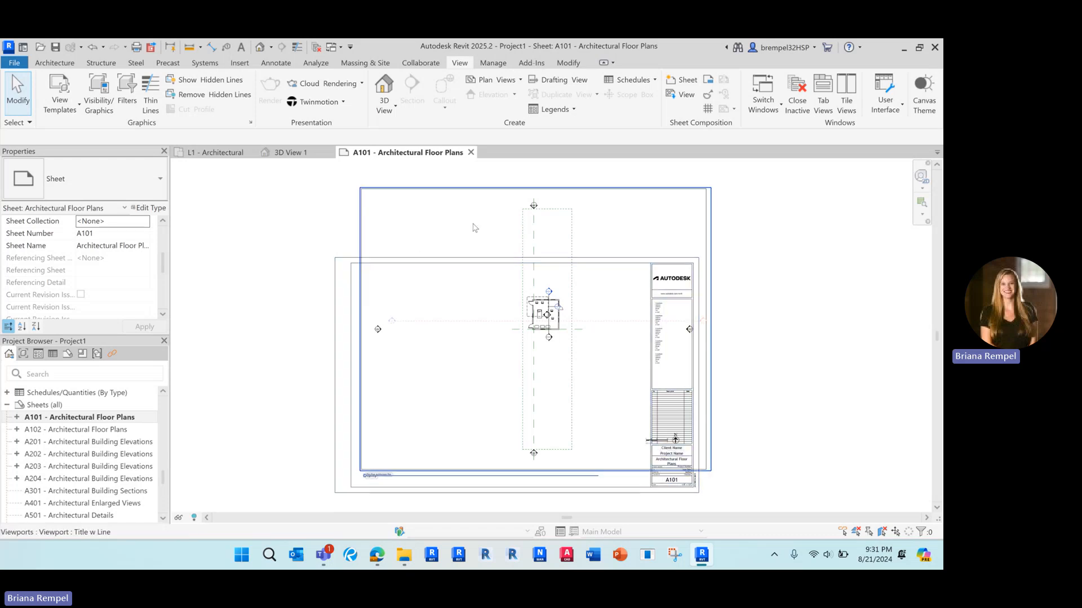
Open sheet A201, move its elevation viewport lower, then return to sheet A101.
double_click(104, 442)
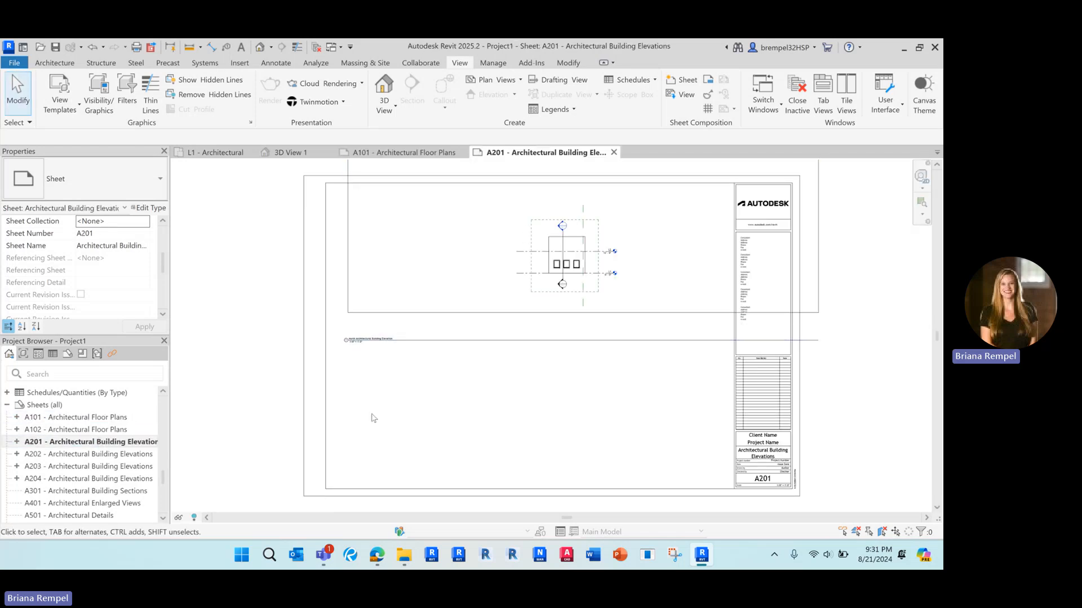
left_click_drag(493, 297, 469, 380)
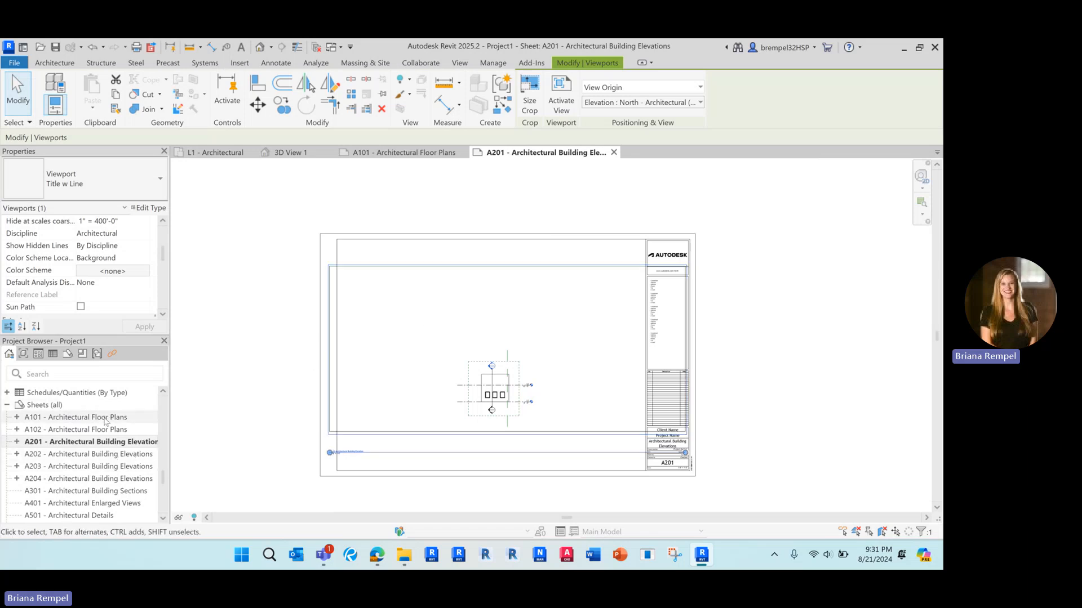
double_click(106, 421)
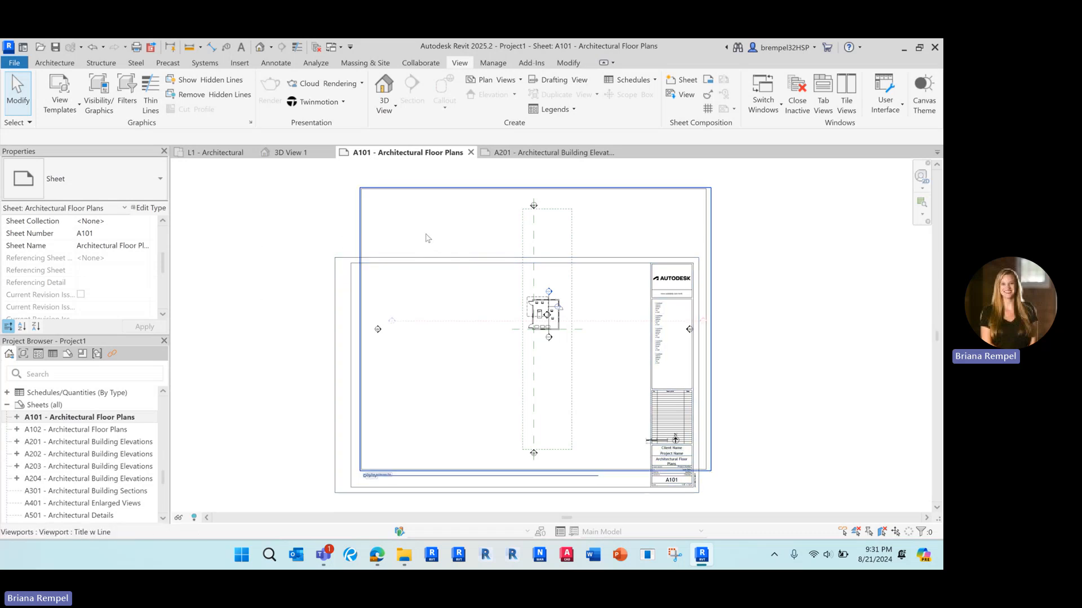
Check A101's title block and viewport, and open its L1 - Architectural plan before returning.
left_click(349, 298)
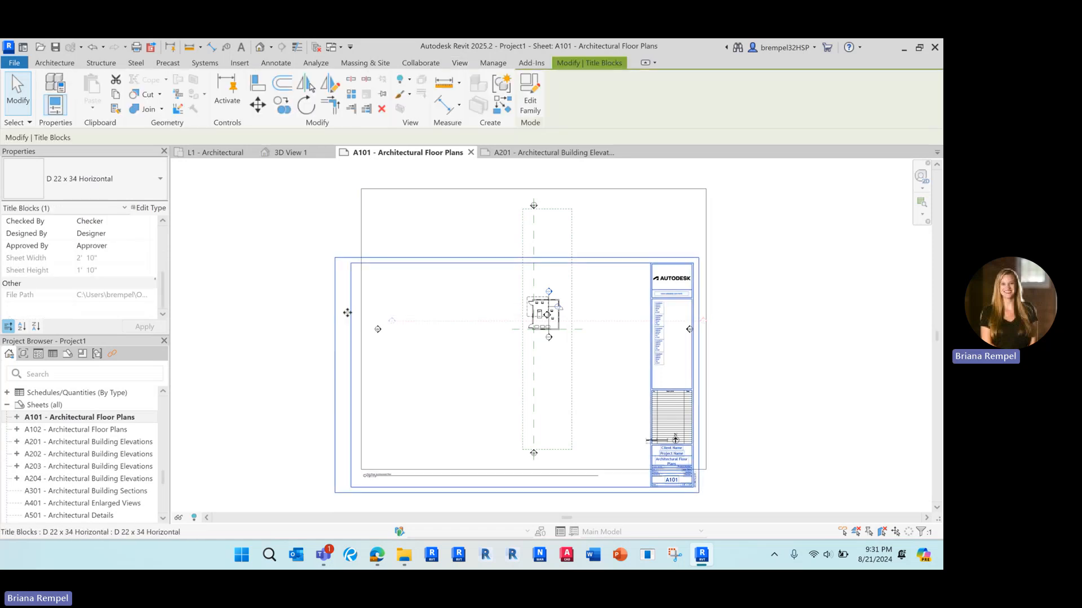
left_click(426, 238)
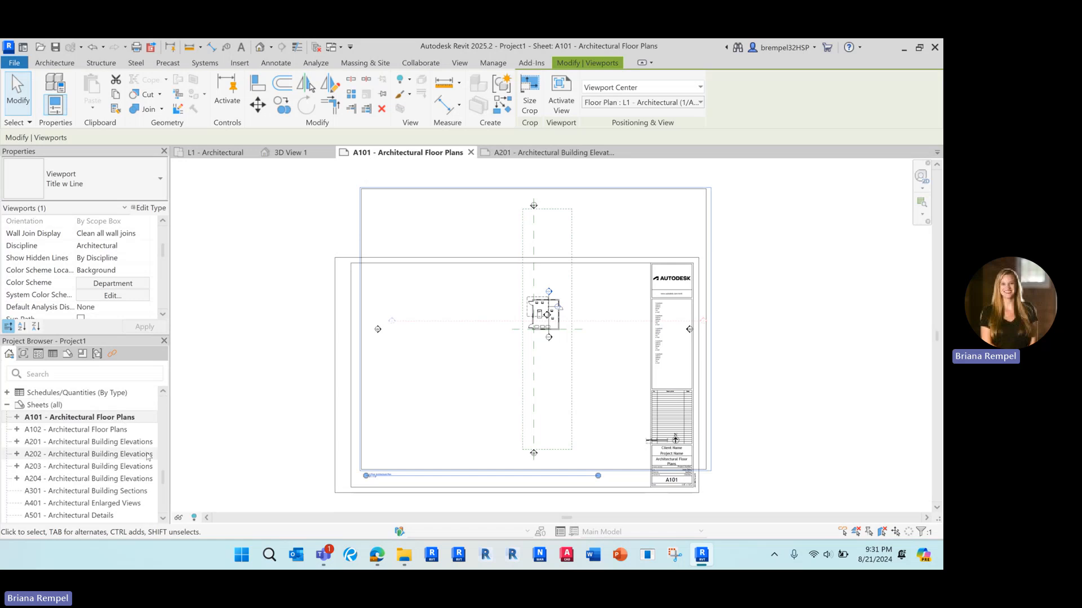
left_click(17, 417)
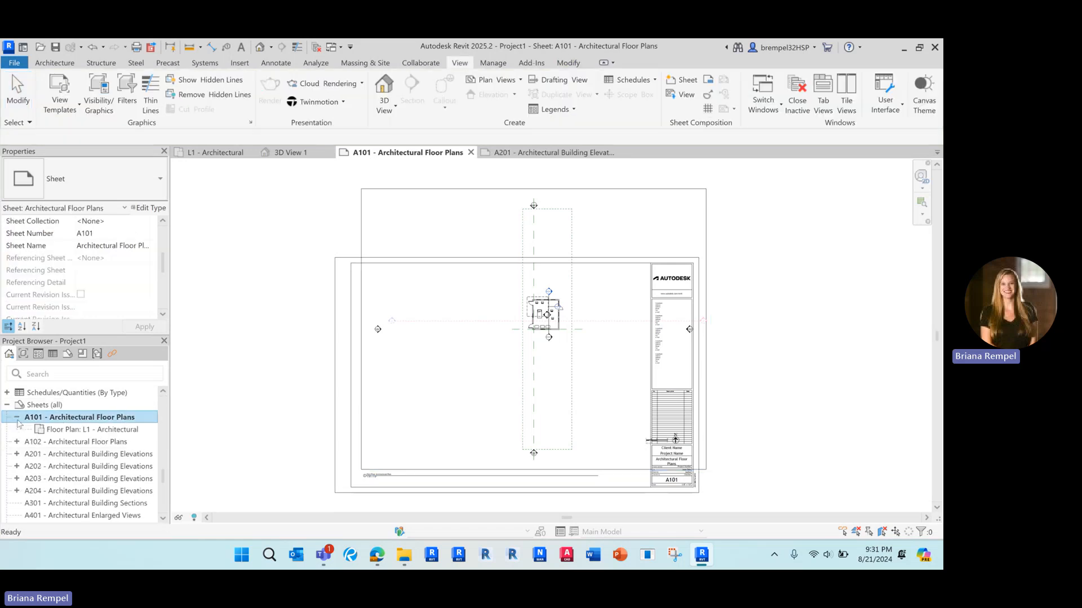
double_click(82, 430)
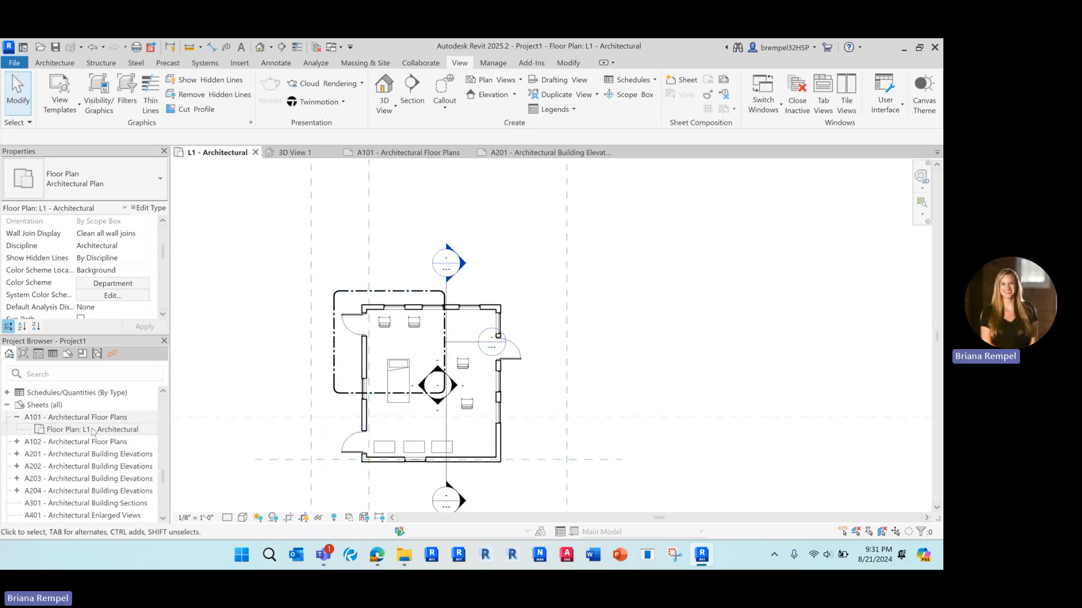
double_click(90, 418)
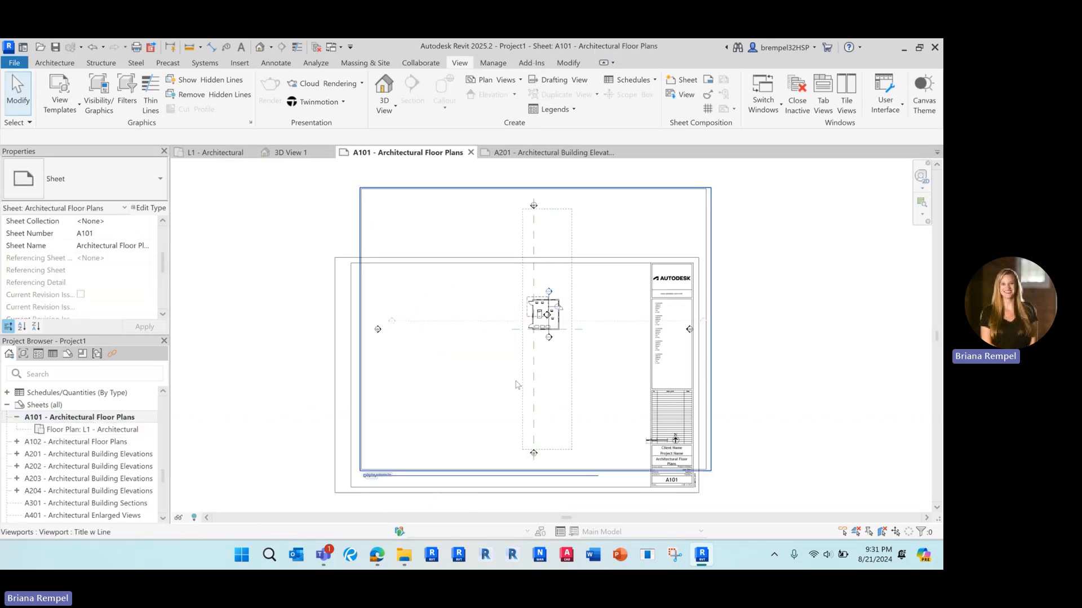
Activate A101's floor plan viewport and inspect the right and bottom walls.
double_click(441, 294)
scroll(566, 351, "up", 3)
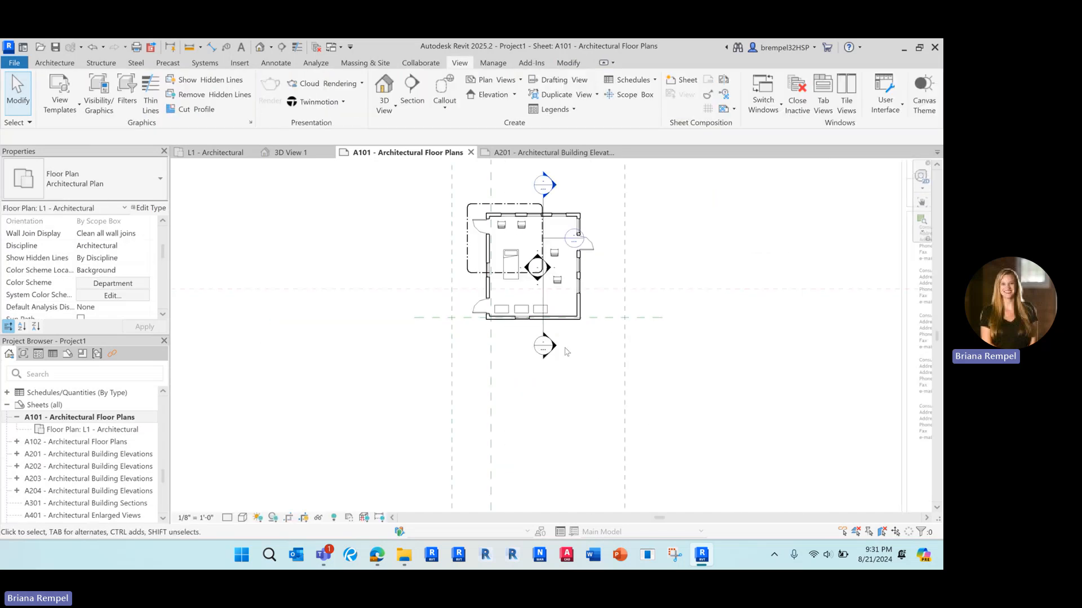
scroll(574, 336, "up", 2)
left_click(582, 280)
left_click(552, 304)
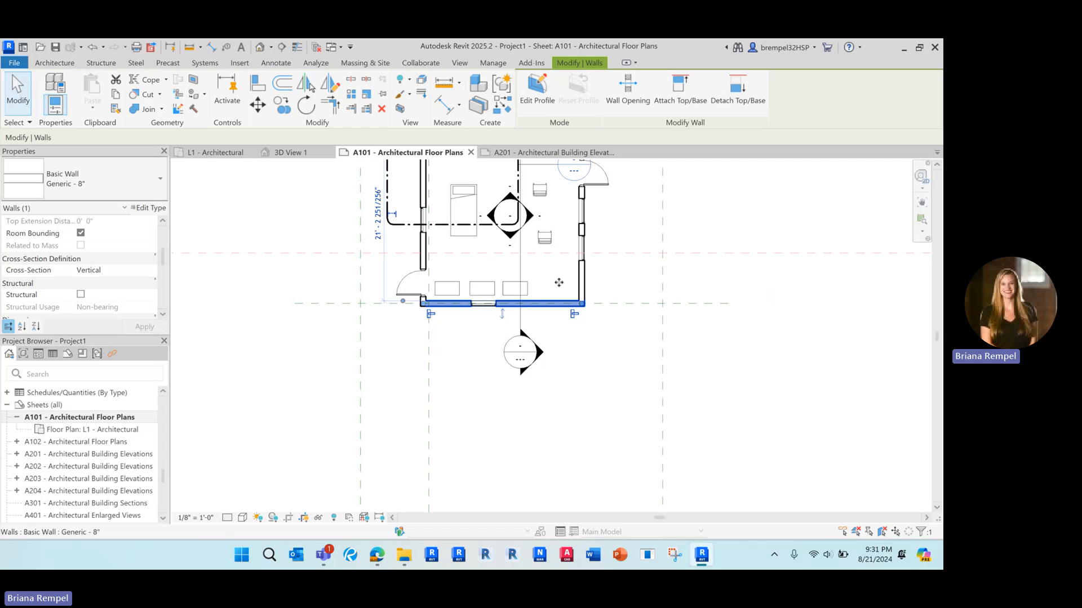
left_click(583, 233)
key("Escape")
scroll(536, 253, "down", 3)
Cycle through the A201, 3D View 1 and L1 plan tabs, then return to sheet A101.
left_click(549, 152)
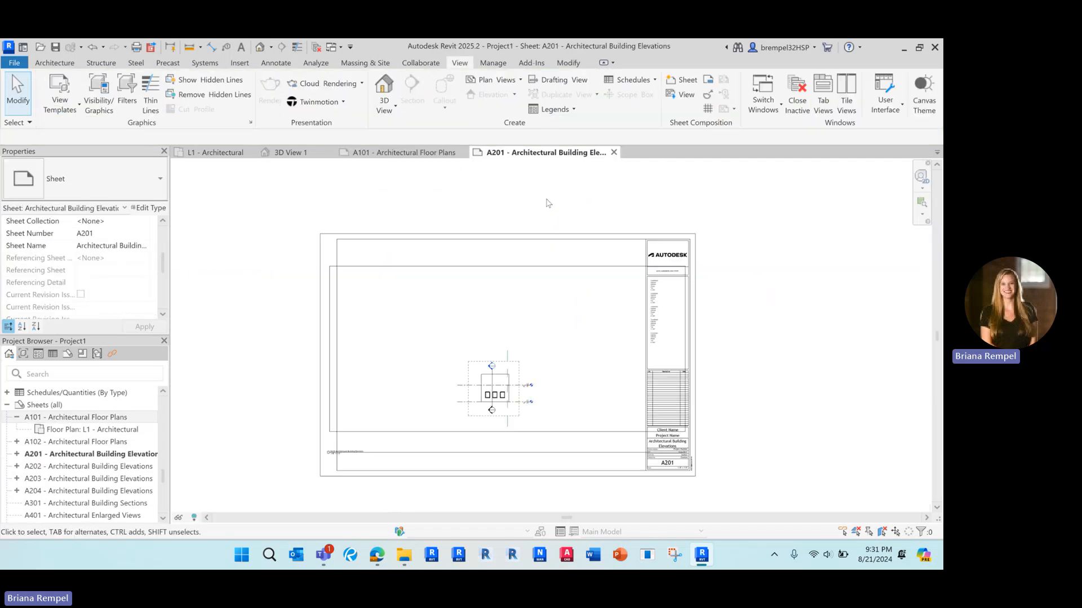
left_click(289, 152)
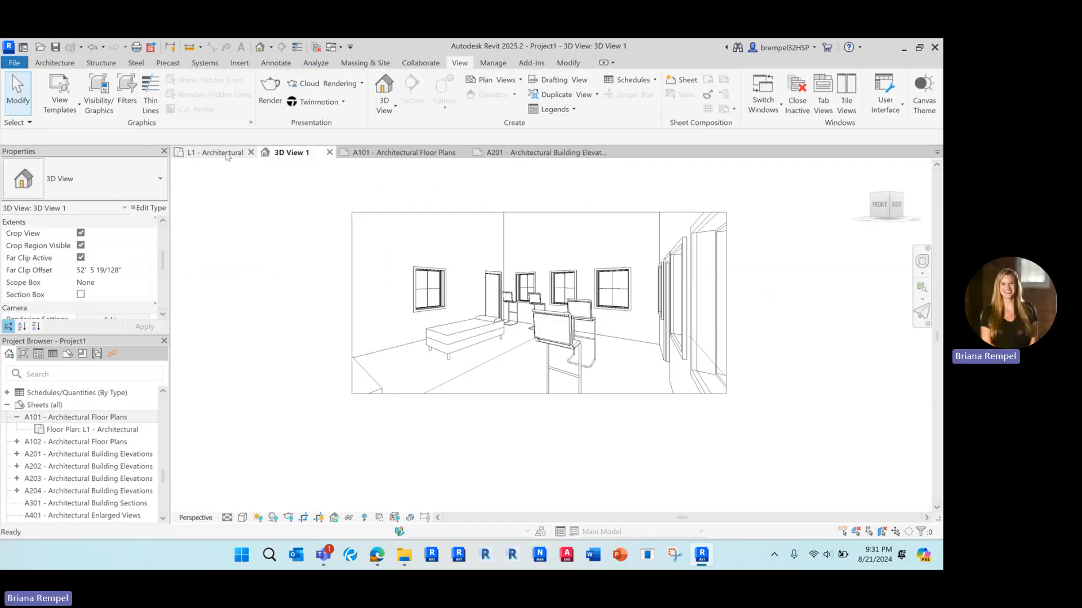
left_click(223, 152)
scroll(455, 418, "down", 4)
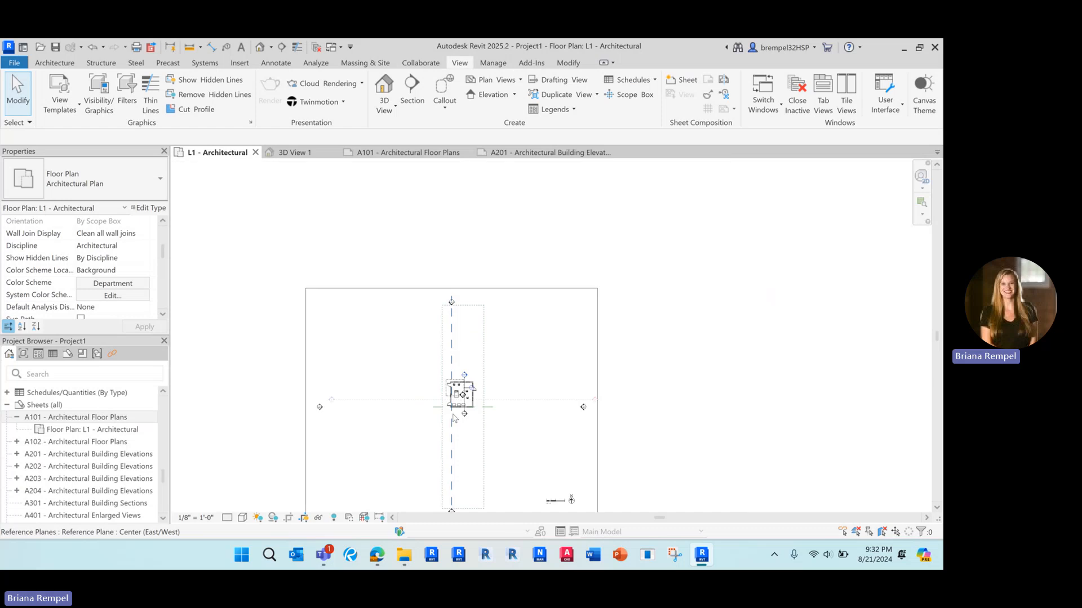
scroll(454, 418, "up", 2)
middle_click_drag(453, 417, 496, 338)
left_click(546, 152)
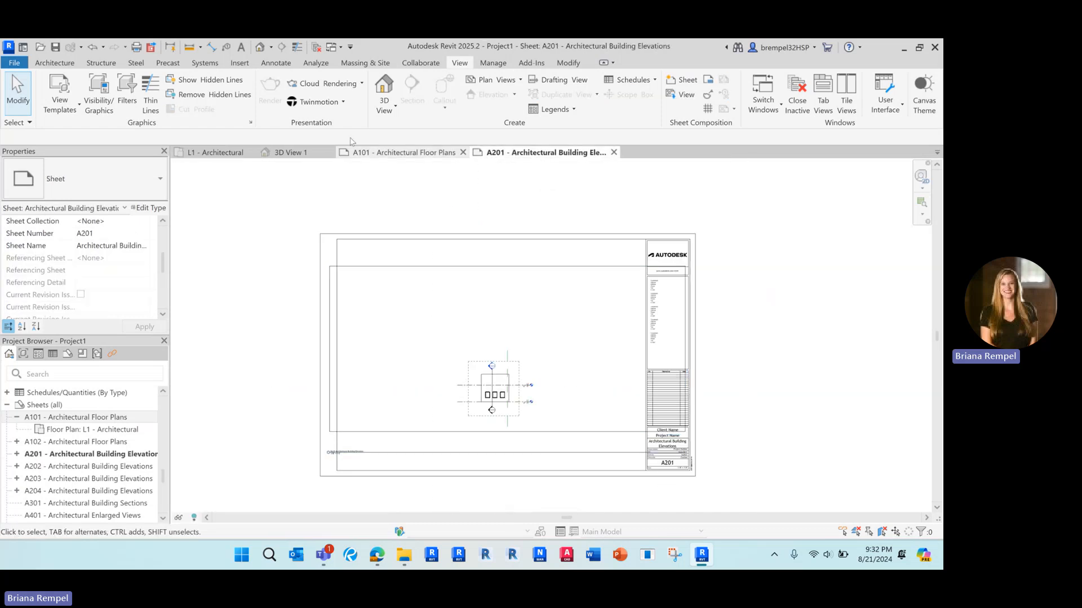
left_click(395, 153)
scroll(504, 318, "down", 3)
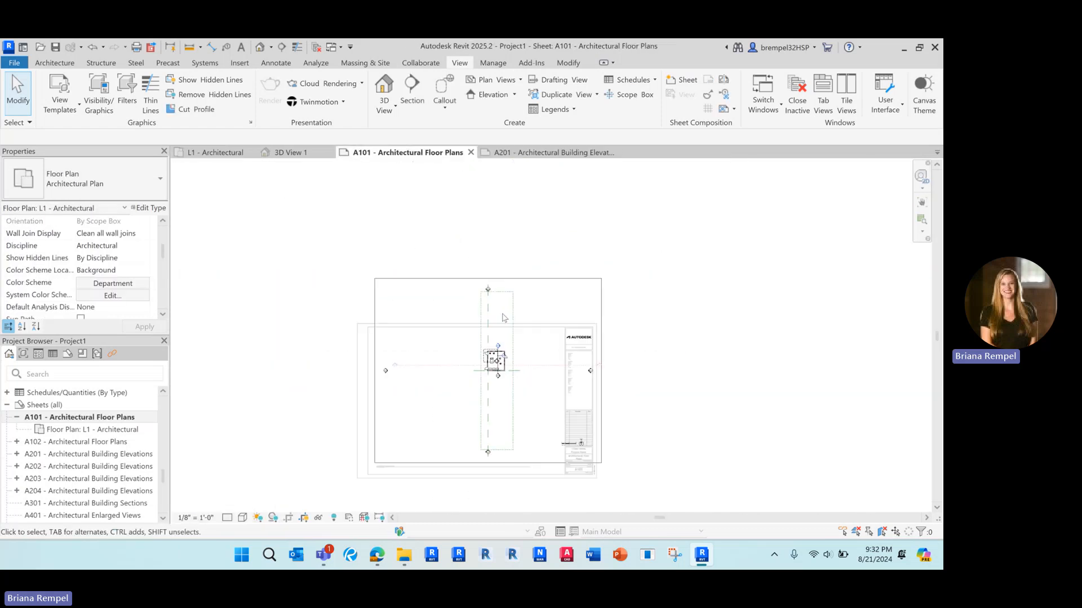
Deactivate the floor plan viewport from its context menu and pan the sheet.
right_click(326, 284)
left_click(371, 337)
scroll(620, 507, "up", 5)
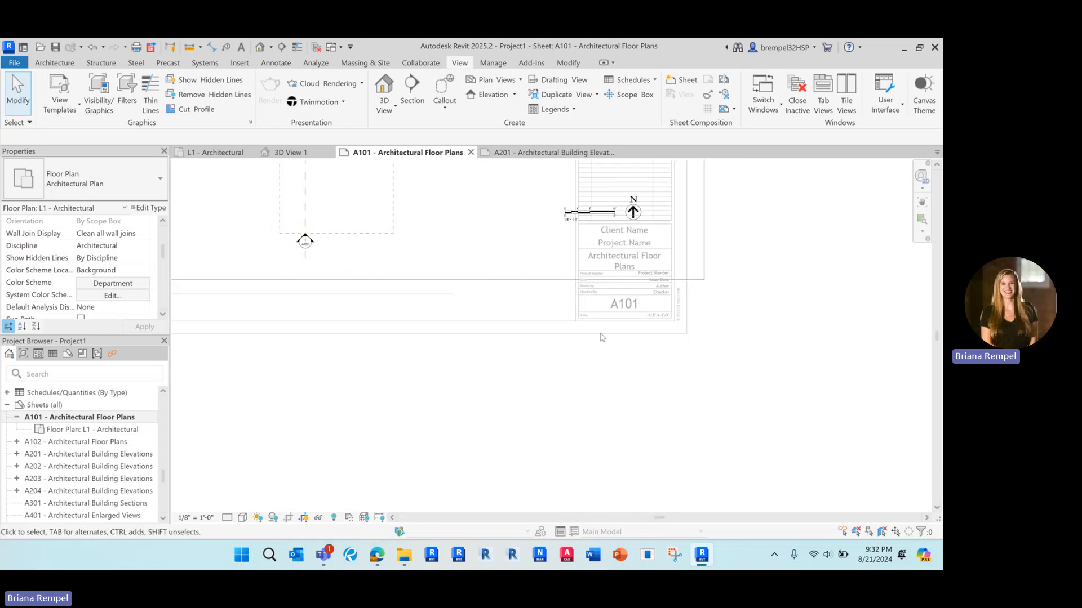
right_click(598, 366)
left_click(644, 167)
scroll(611, 361, "down", 3)
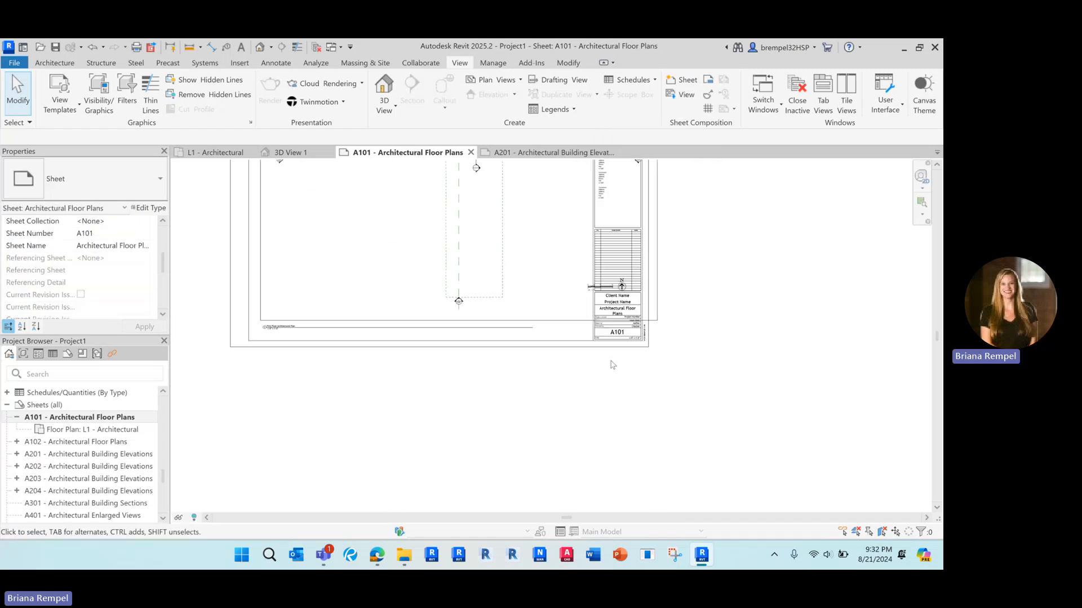
scroll(613, 365, "down", 2)
middle_click_drag(483, 273, 501, 303)
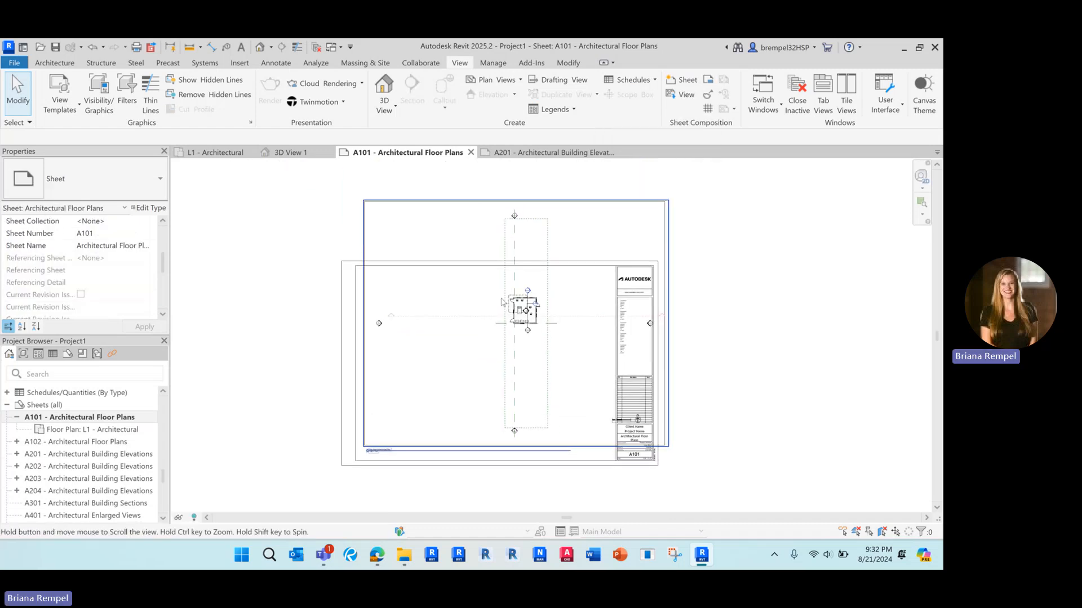
Toggle the floor plan viewport in and out, leaving it active for editing.
double_click(381, 227)
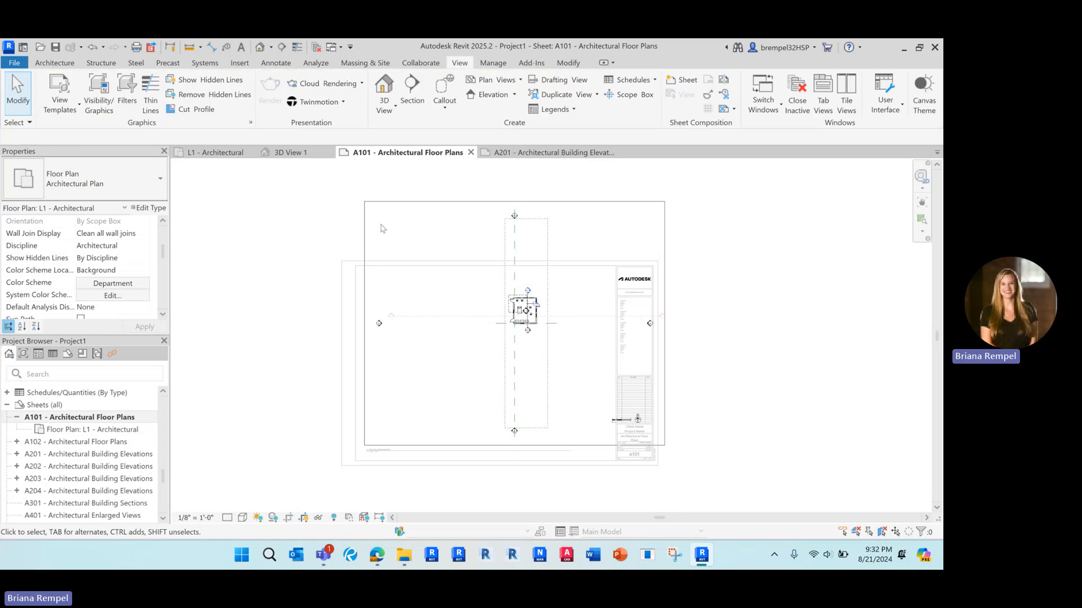
double_click(279, 238)
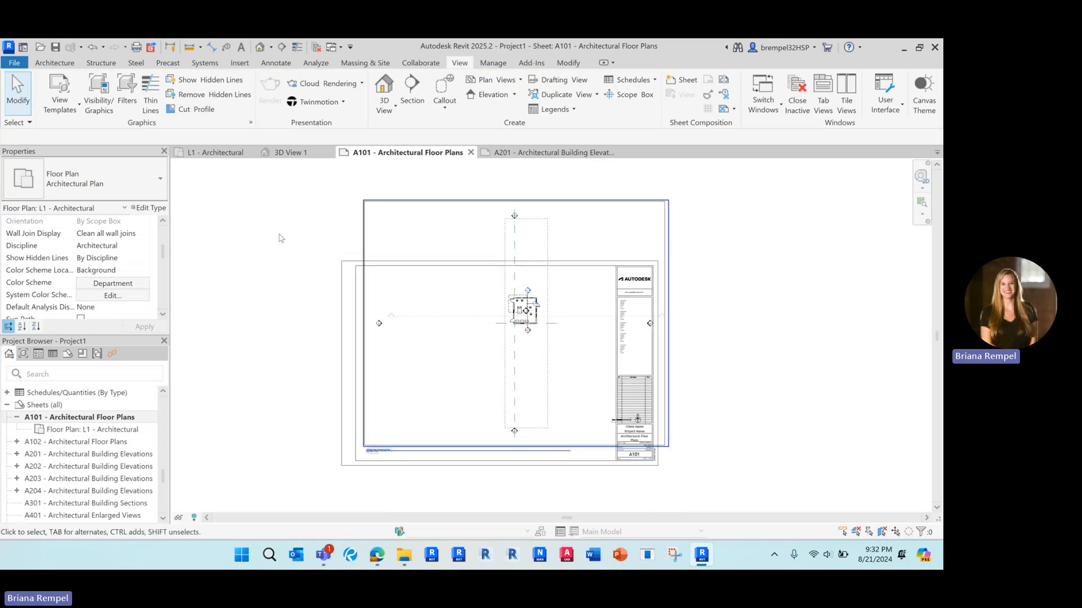
double_click(530, 252)
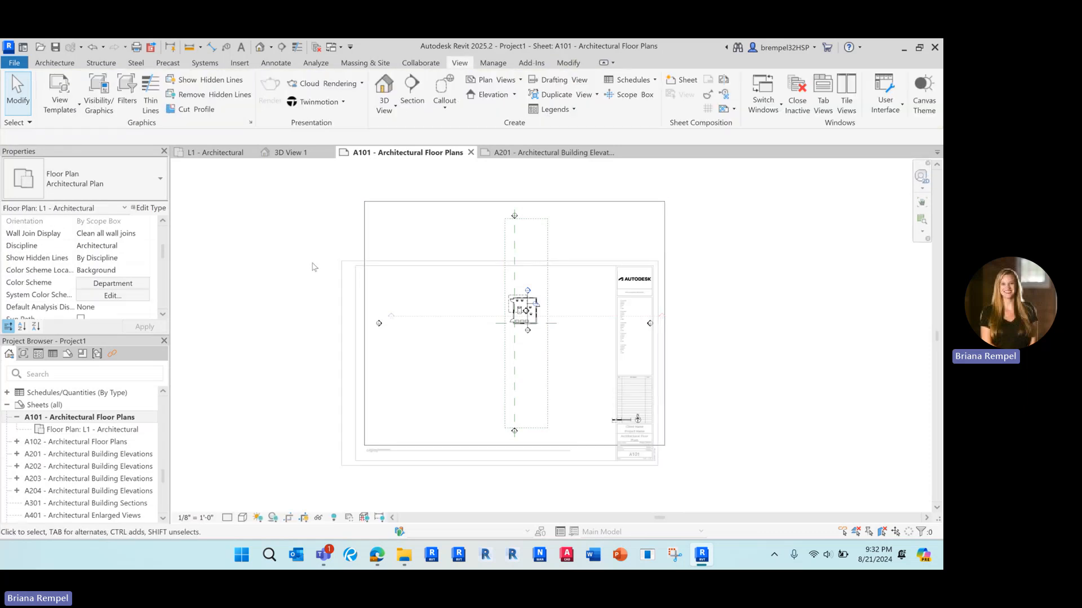
double_click(273, 252)
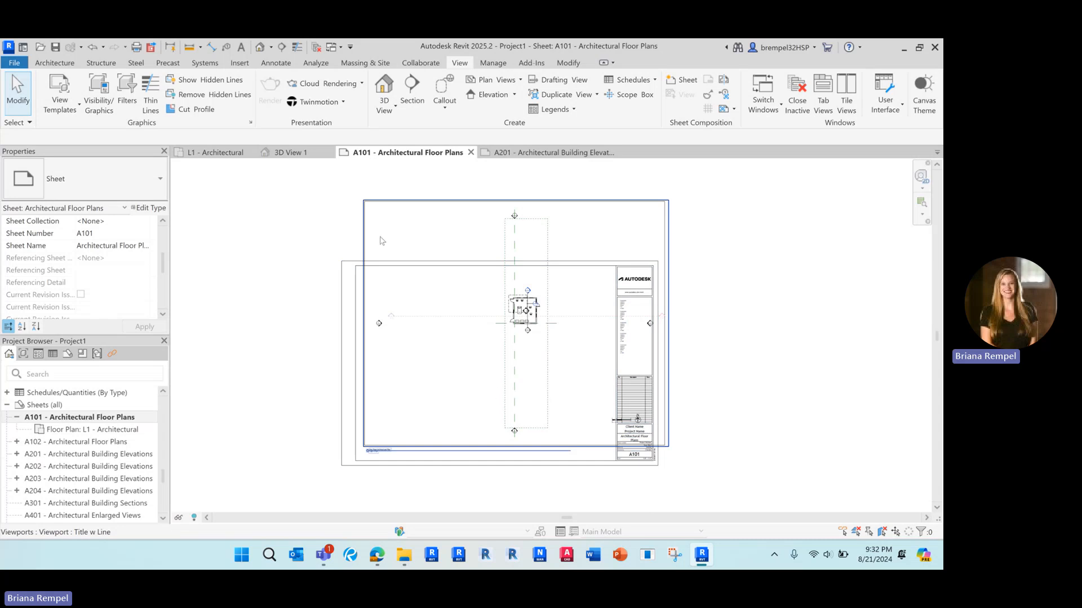
double_click(443, 340)
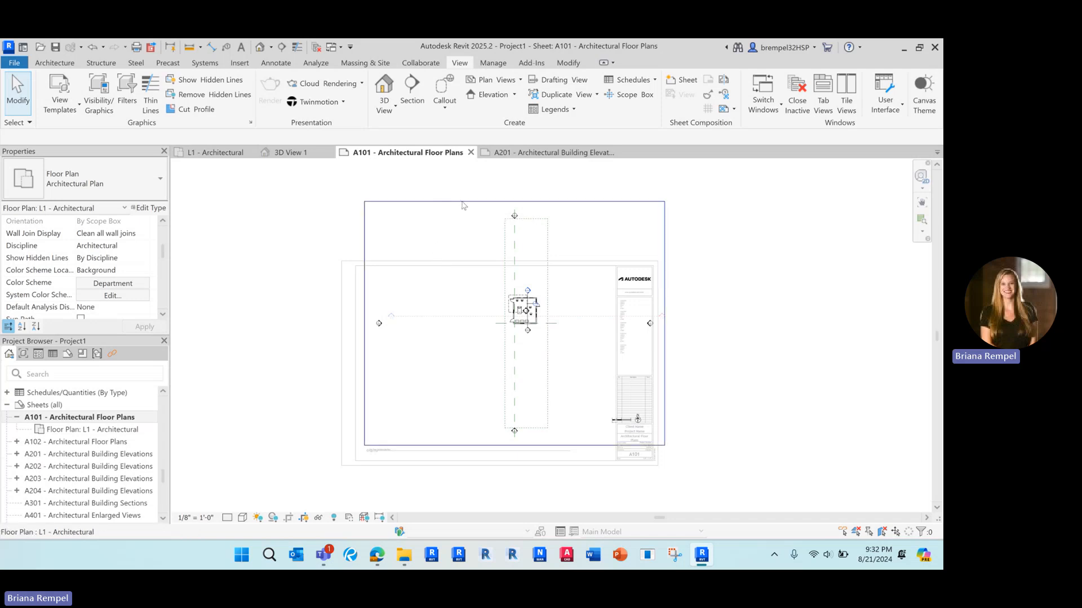
Drag the Grids and Levels scope box's top and bottom edges in around the building.
left_click(547, 244)
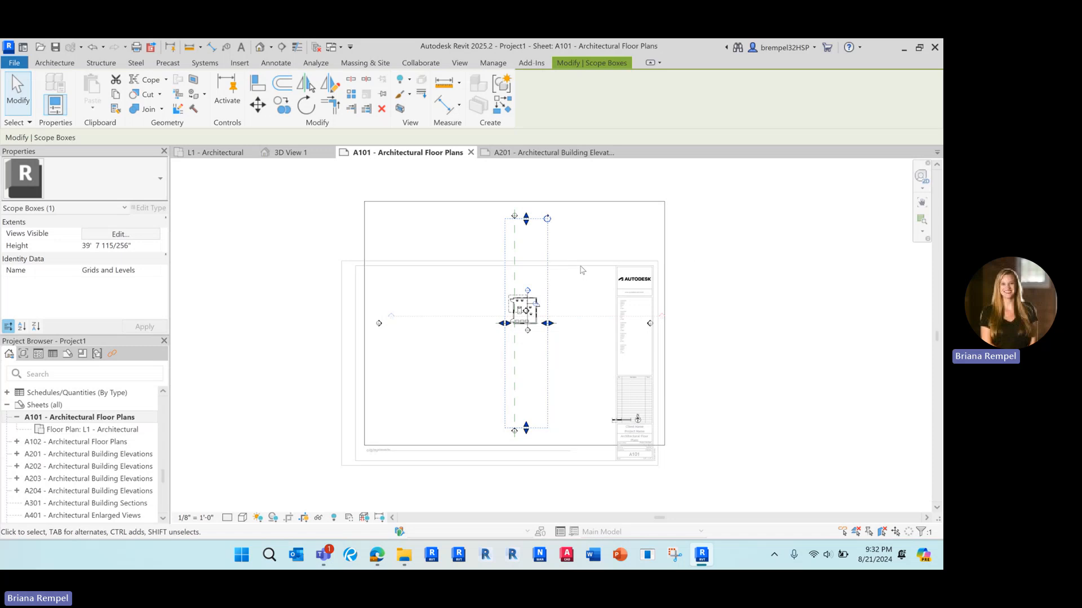
mouse_move(526, 225)
left_mouse_down()
mouse_move(527, 285)
mouse_move(525, 234)
left_mouse_up()
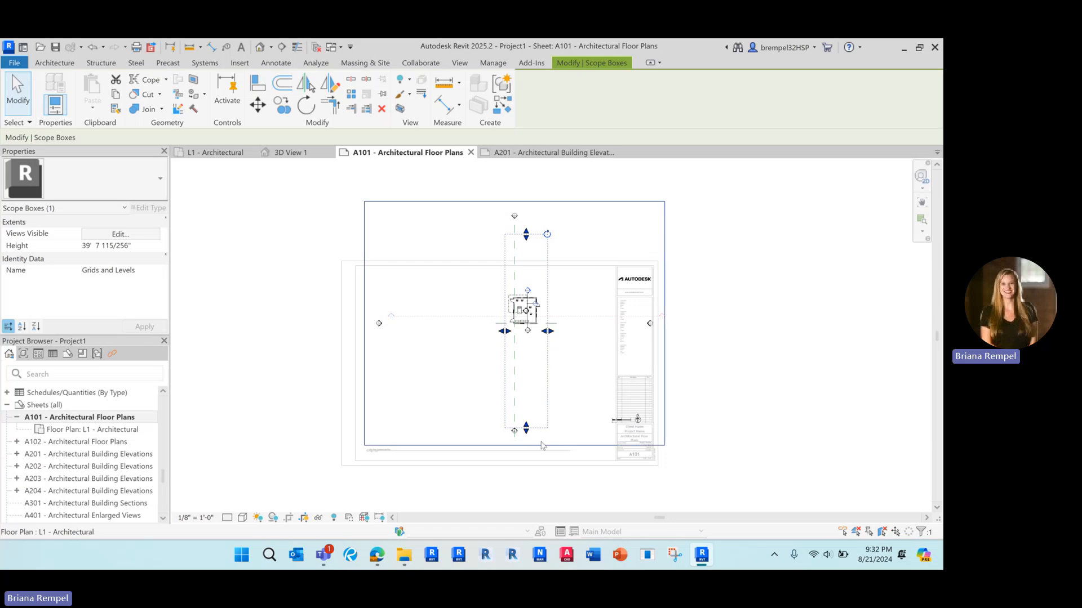
left_click_drag(528, 353, 527, 344)
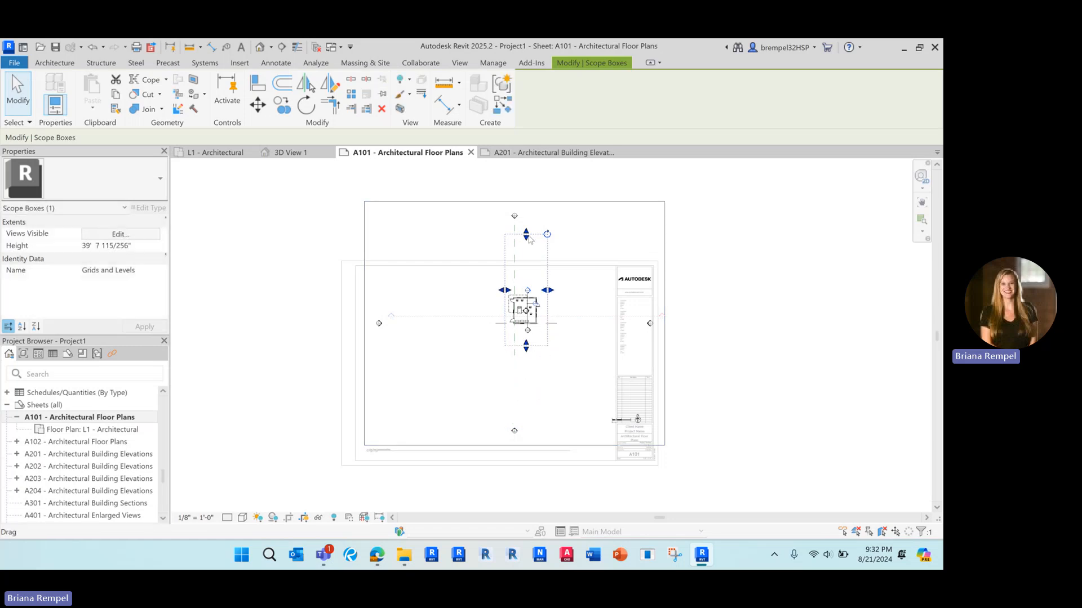
left_click_drag(526, 235, 527, 288)
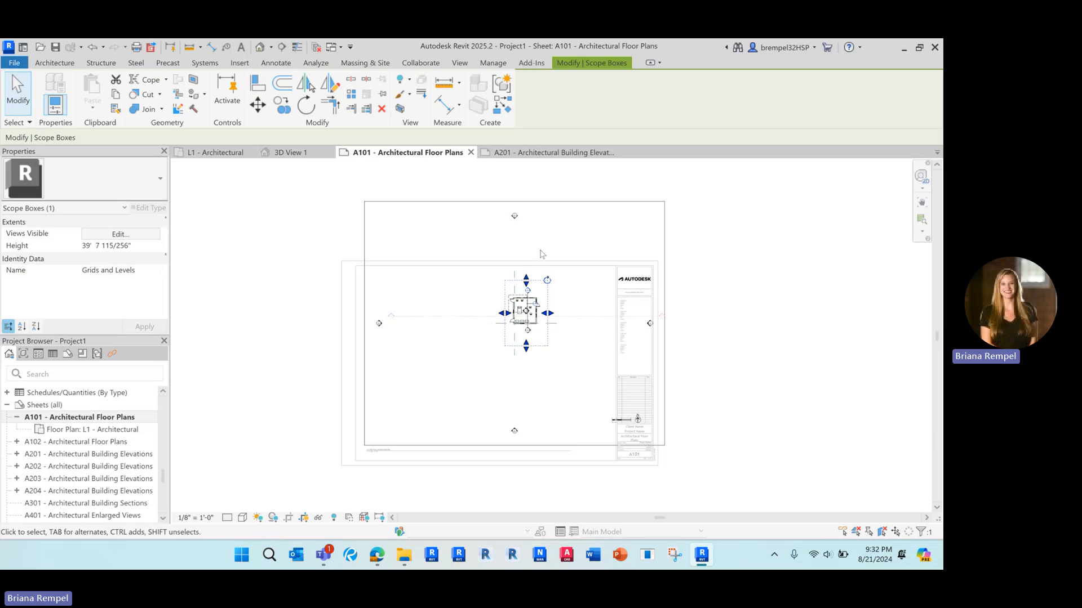
left_click(451, 266)
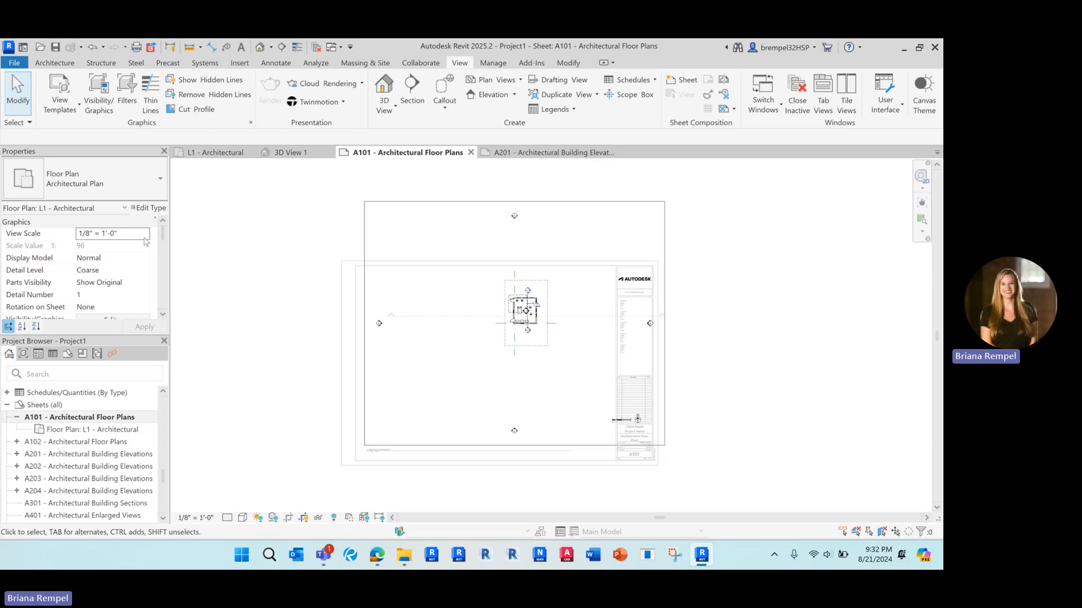
Set the L1 plan's Scope Box property to None.
scroll(145, 243, "down", 6)
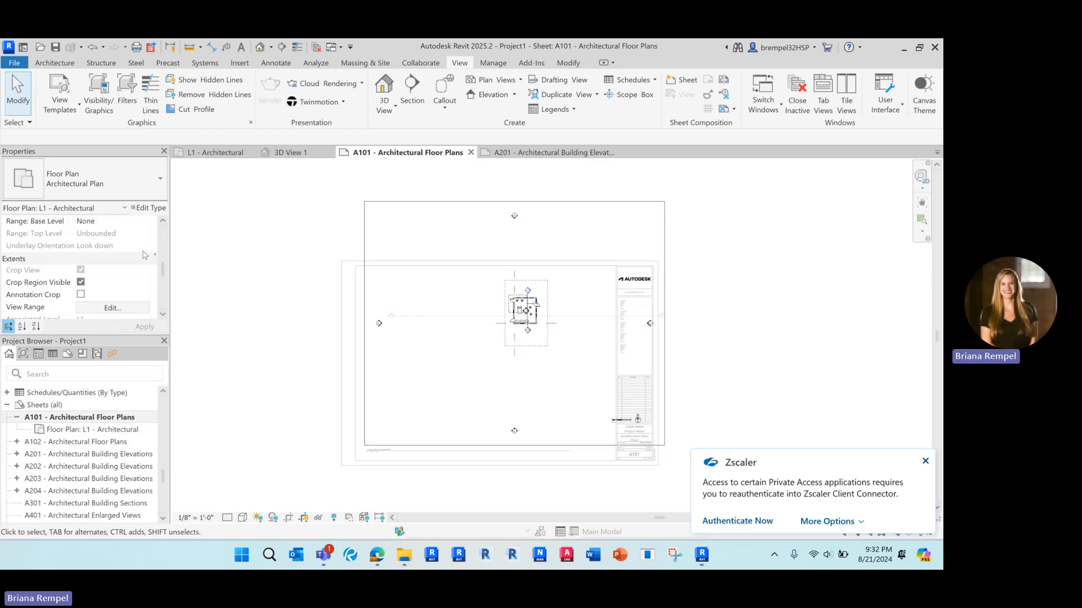
scroll(145, 255, "down", 5)
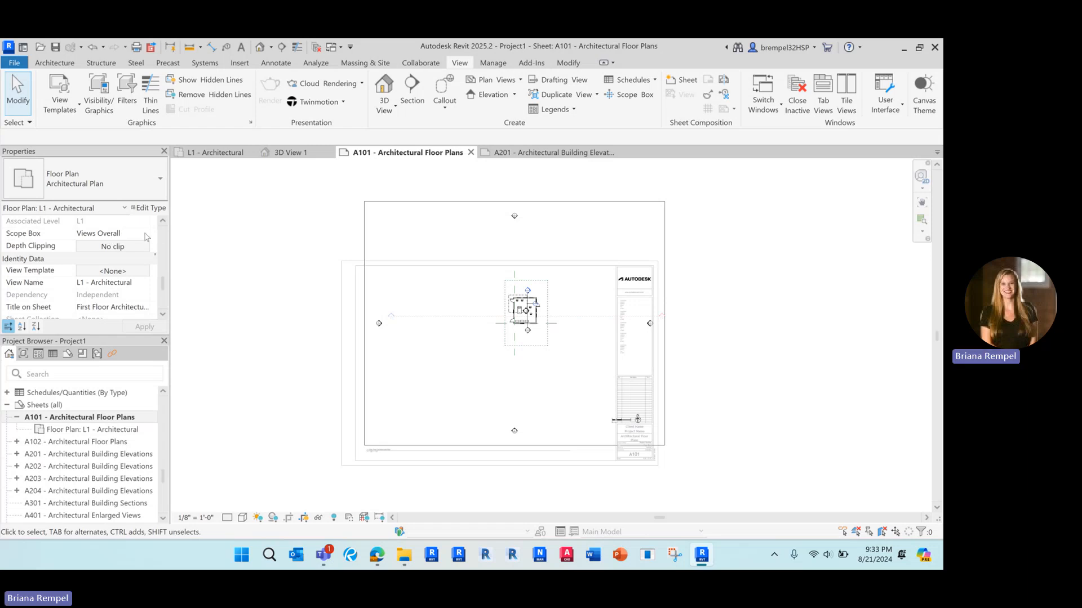
left_click(145, 234)
left_click(132, 246)
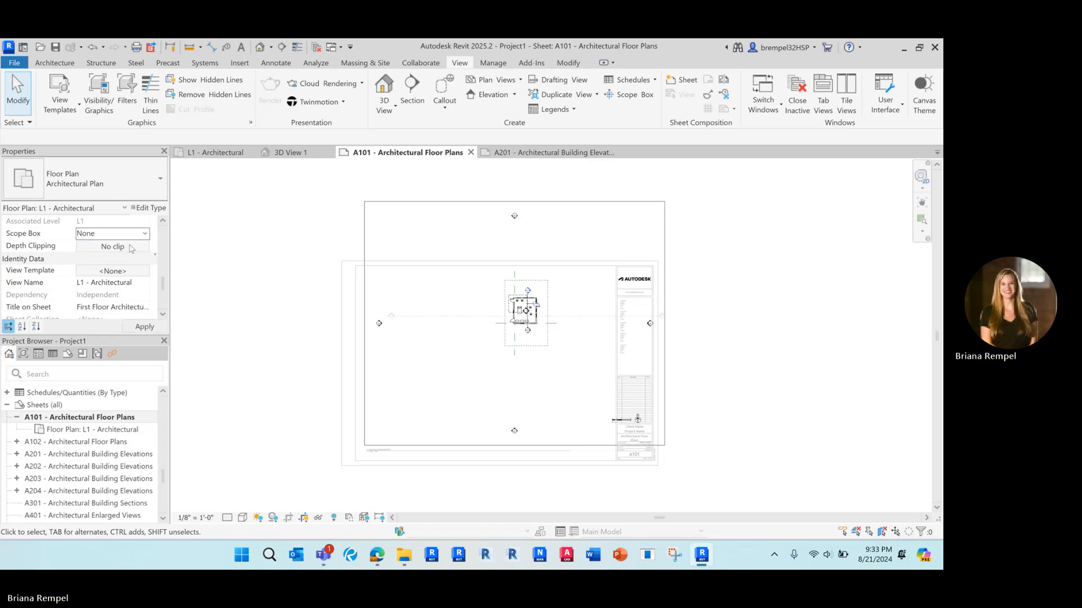
Check the Views Overall scope box and the plan's crop region by selecting each.
left_click(449, 203)
left_click(314, 241)
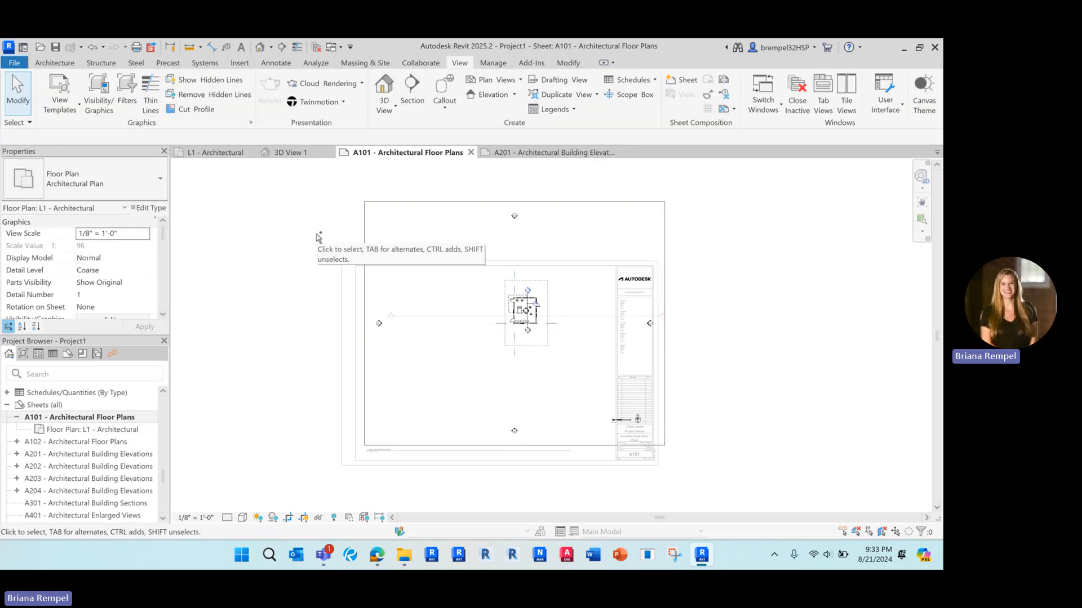
left_click(465, 203)
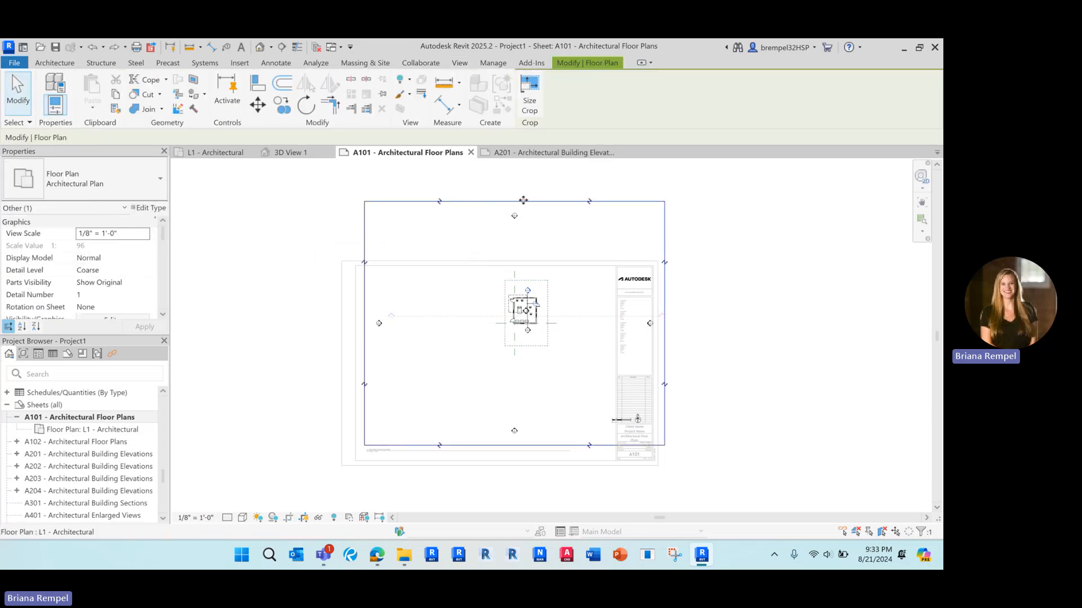
left_click(299, 239)
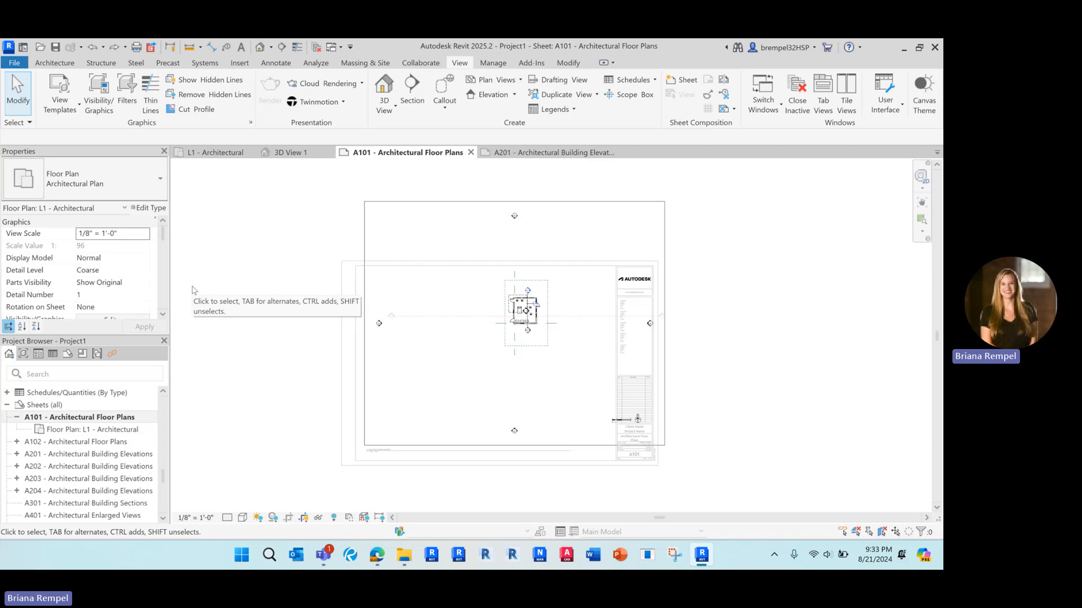
Reconfirm Scope Box is None and select the crop region boundary.
scroll(128, 276, "down", 5)
scroll(127, 276, "down", 5)
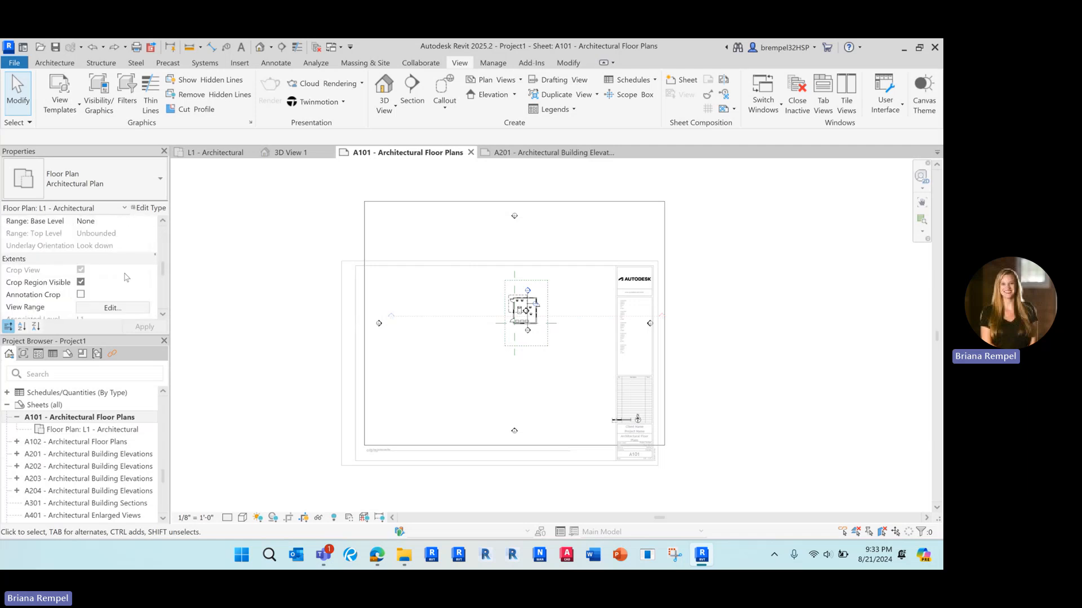
left_click(144, 296)
left_click(113, 311)
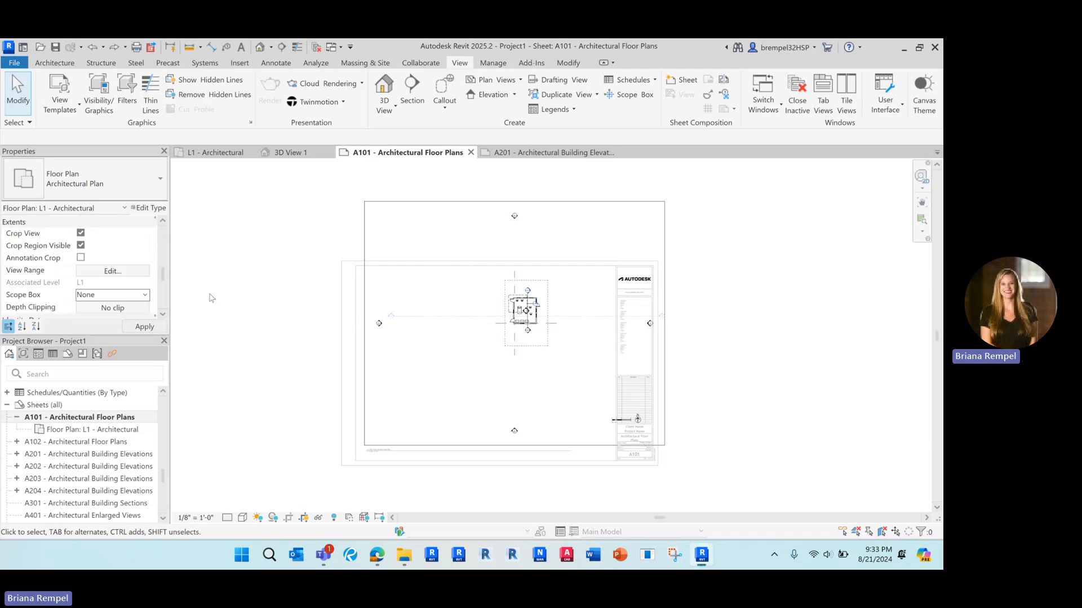
left_click(364, 233)
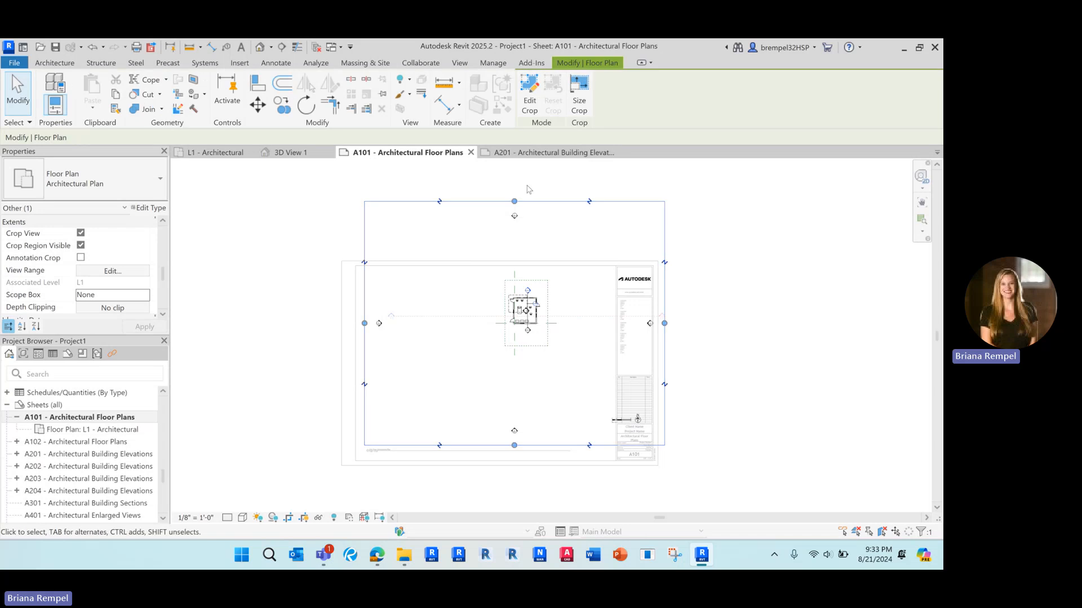
Drag the crop region's top, right, left and bottom edges in tight around the building.
left_click_drag(514, 201, 514, 274)
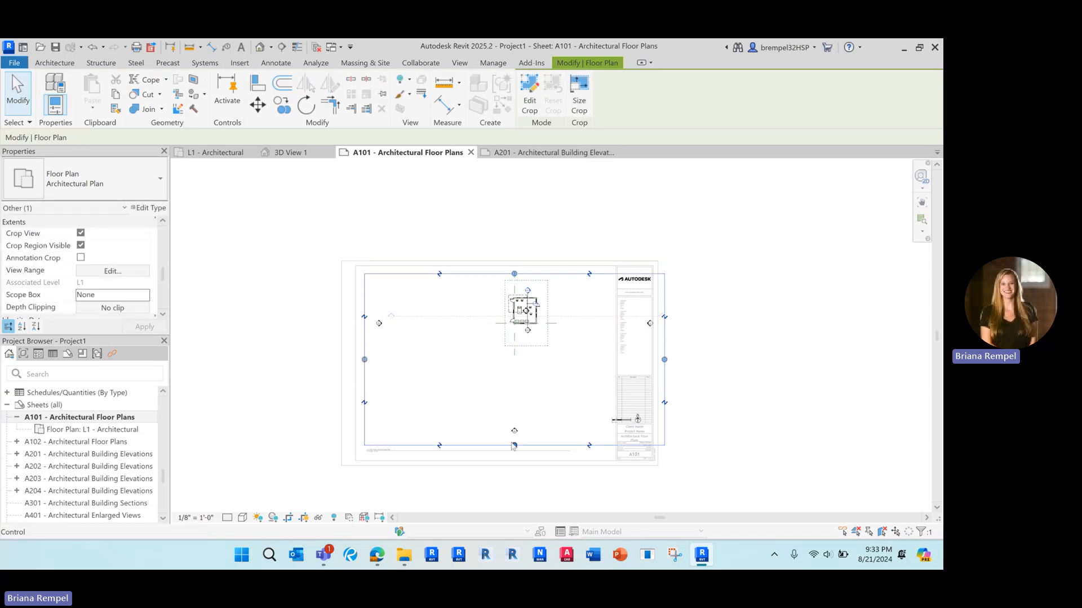
left_click_drag(664, 360, 586, 360)
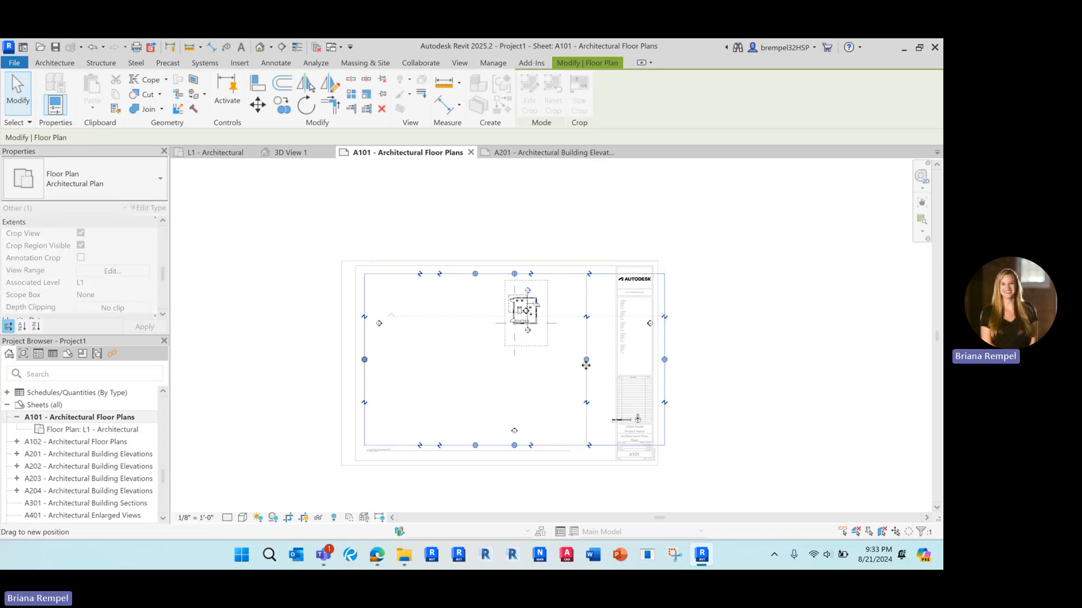
left_click_drag(365, 359, 494, 357)
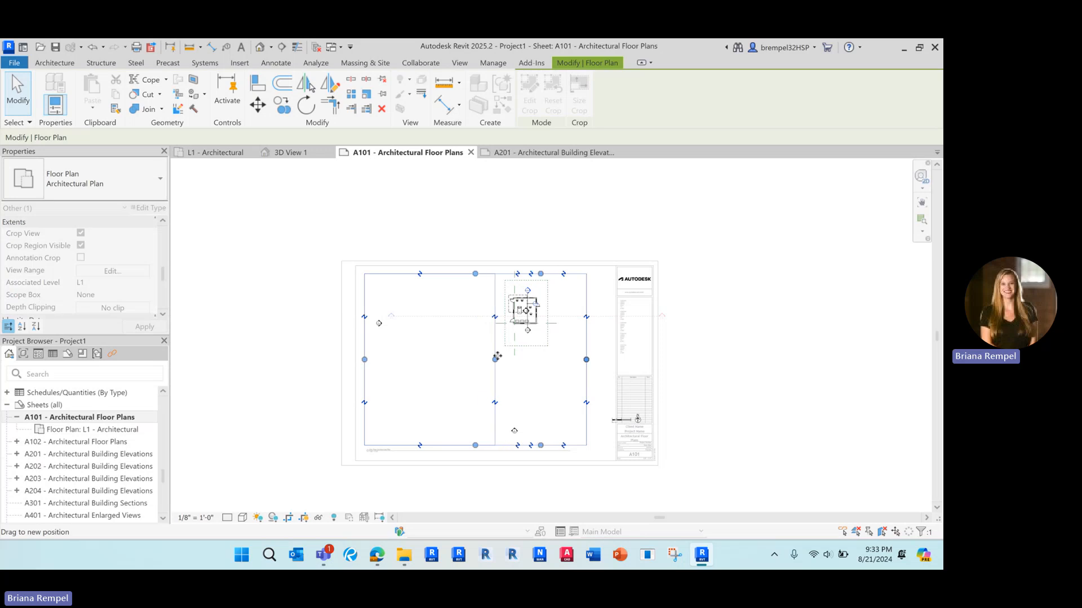
left_click_drag(541, 445, 545, 334)
left_click_drag(586, 304, 555, 307)
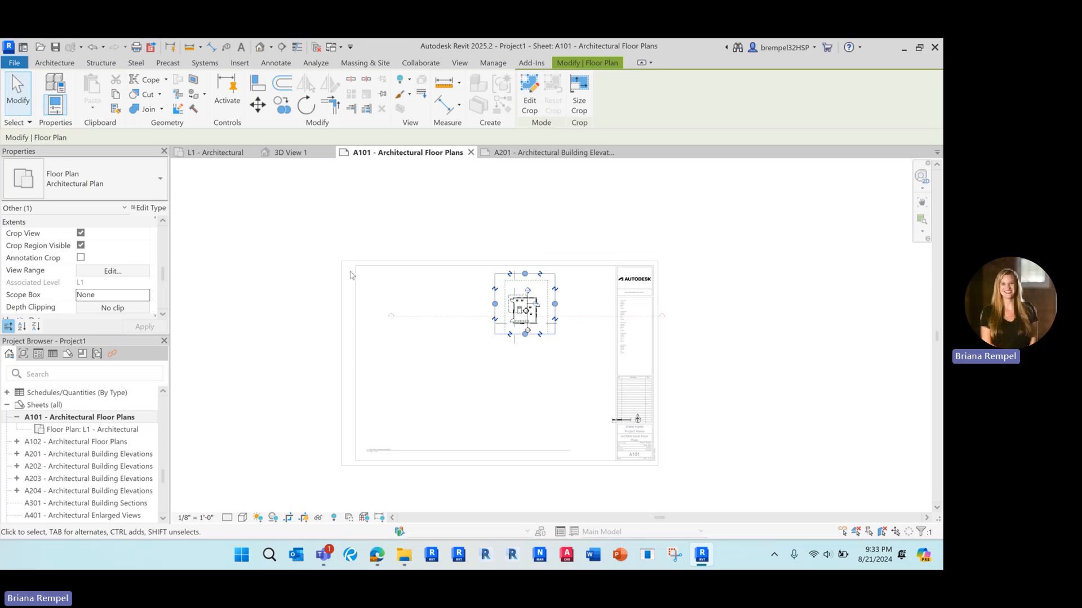
Shorten Section 1 at both ends so it spans just the plan.
left_click(664, 317)
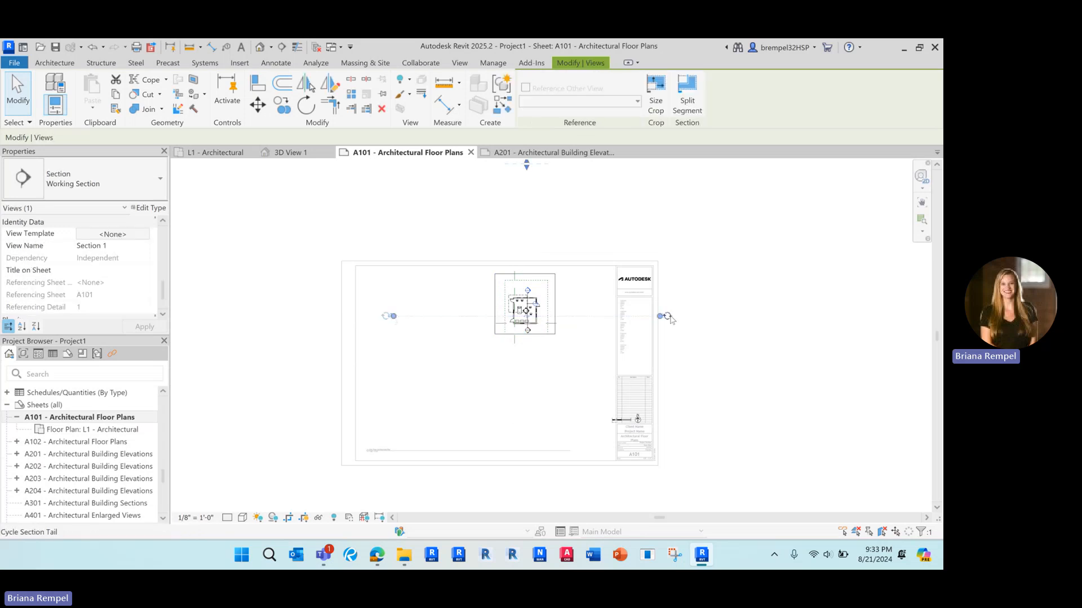
left_click_drag(659, 318, 583, 319)
middle_click_drag(554, 224, 546, 259)
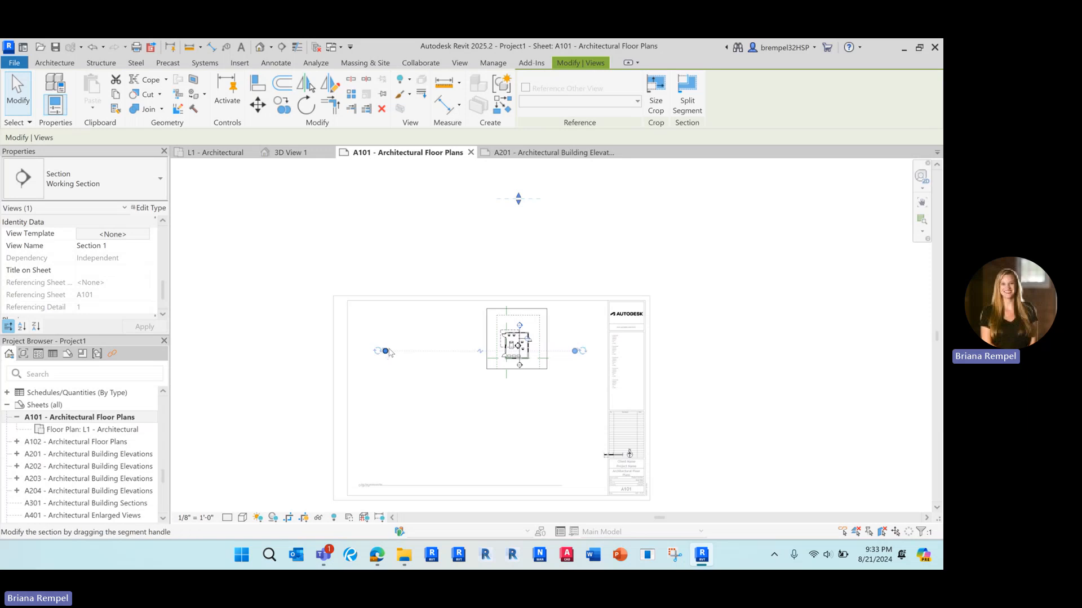
left_click_drag(385, 350, 469, 350)
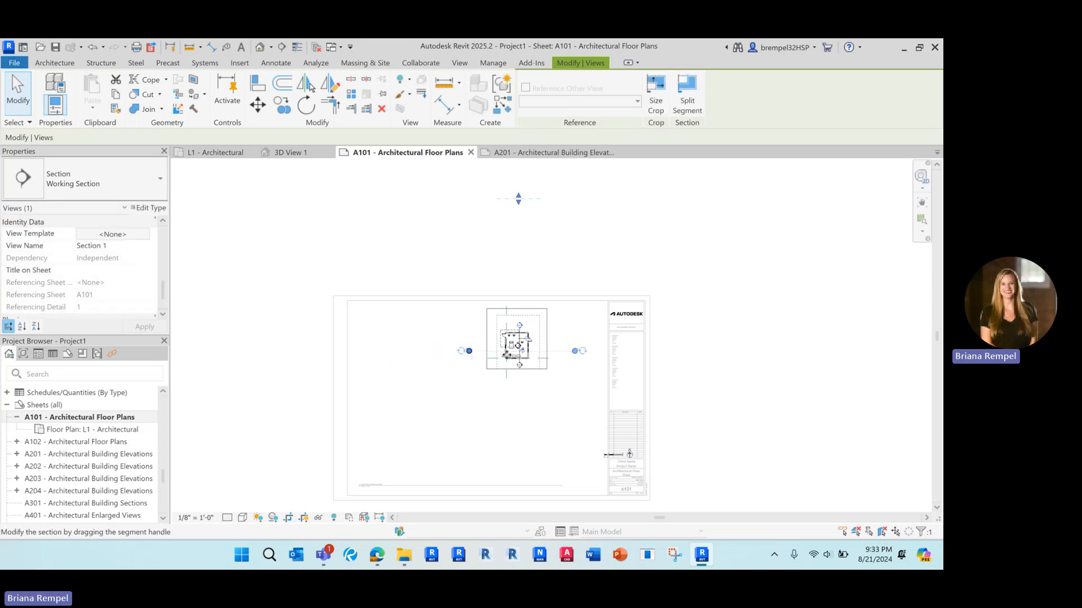
left_click(566, 414)
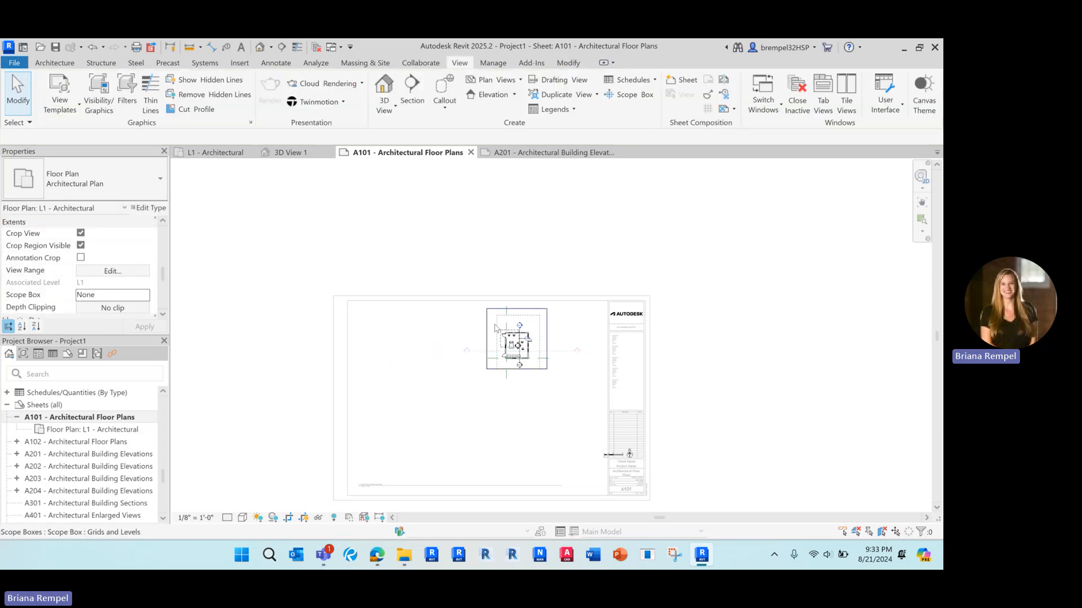
scroll(540, 394, "up", 4)
Toggle the floor plan's crop boundary visibility, leaving it hidden.
left_click(549, 218)
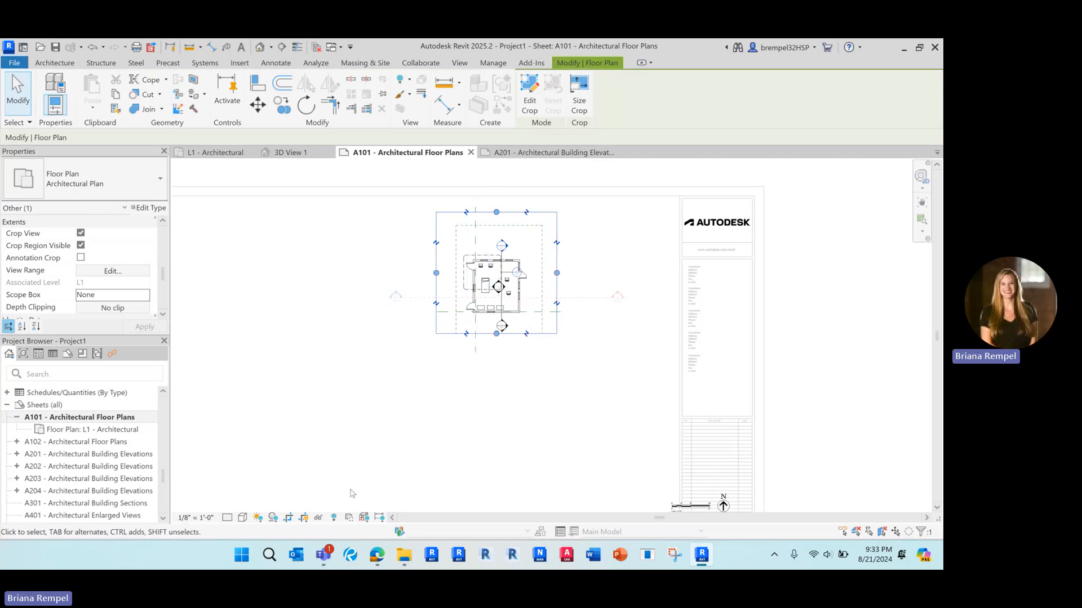
left_click(304, 518)
left_click(304, 517)
left_click(305, 518)
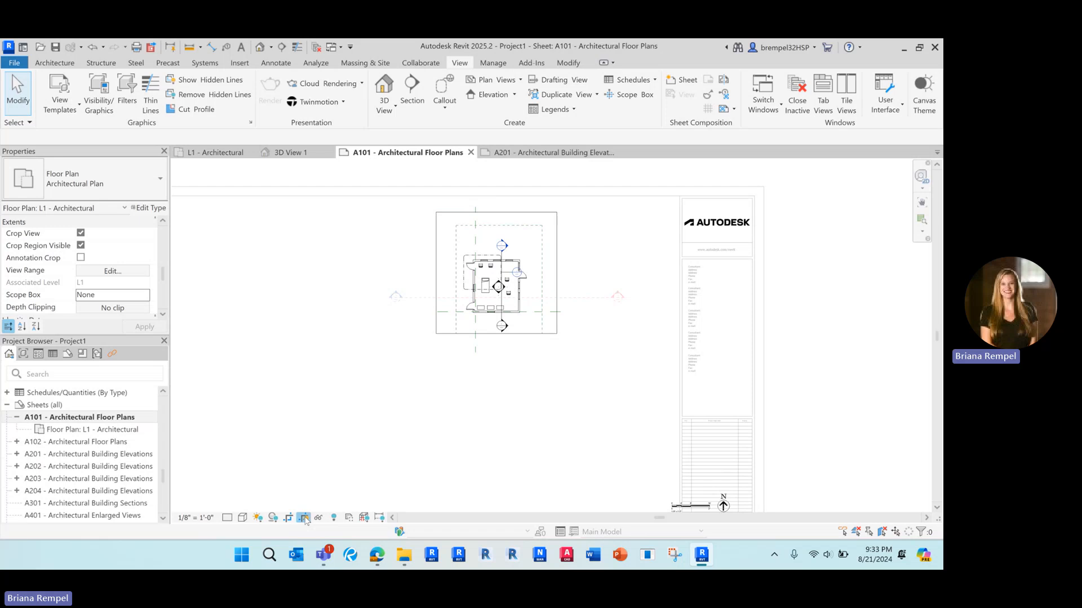
left_click(304, 518)
left_click(304, 517)
Hide the Grids and Levels scope box with Hide in View > Elements.
left_click(456, 248)
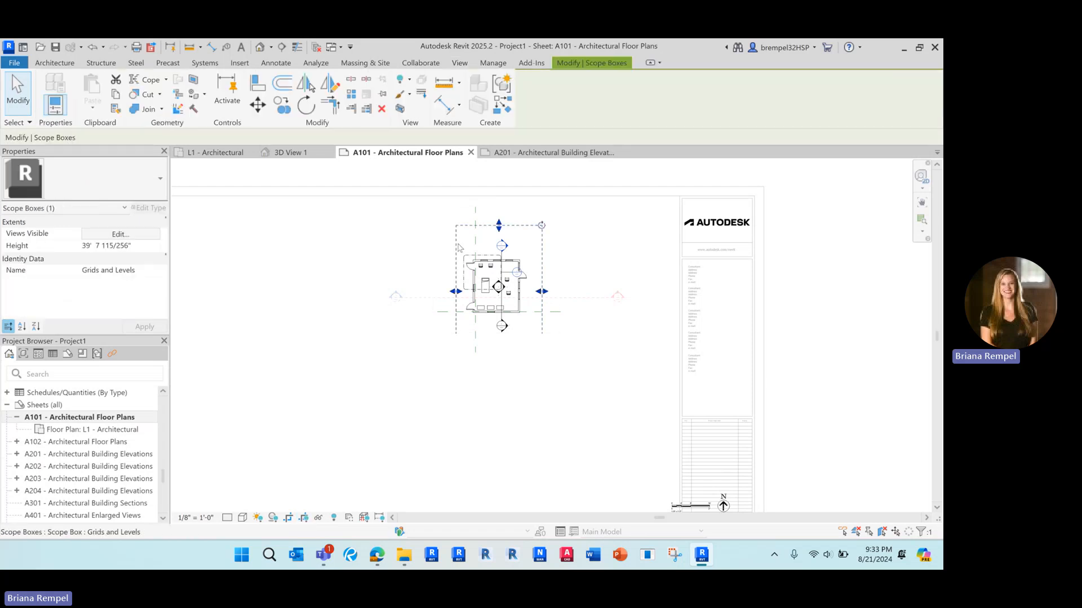
right_click(457, 248)
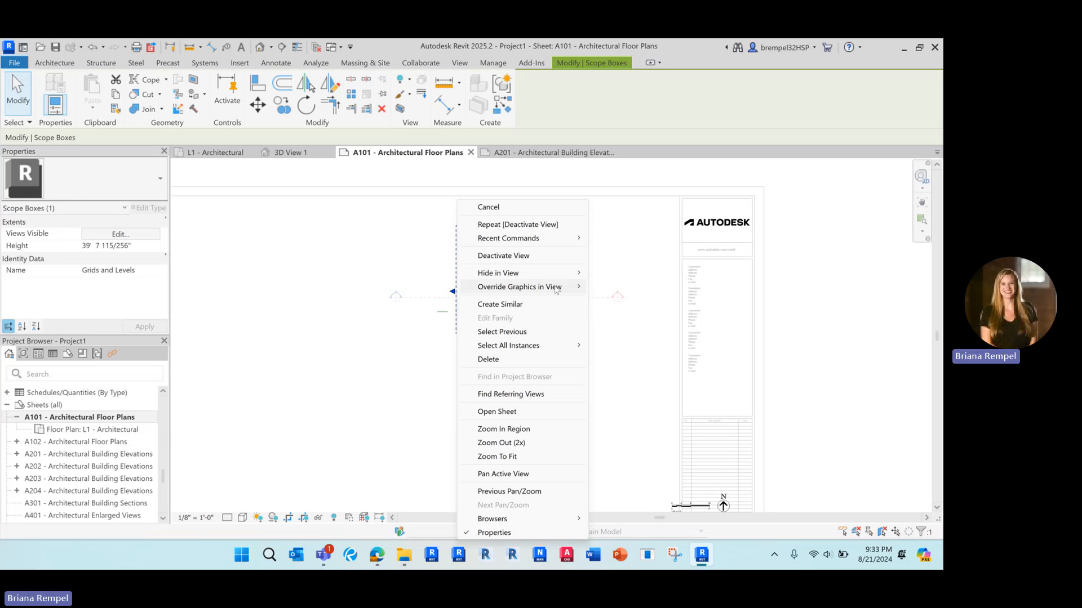
mouse_move(558, 272)
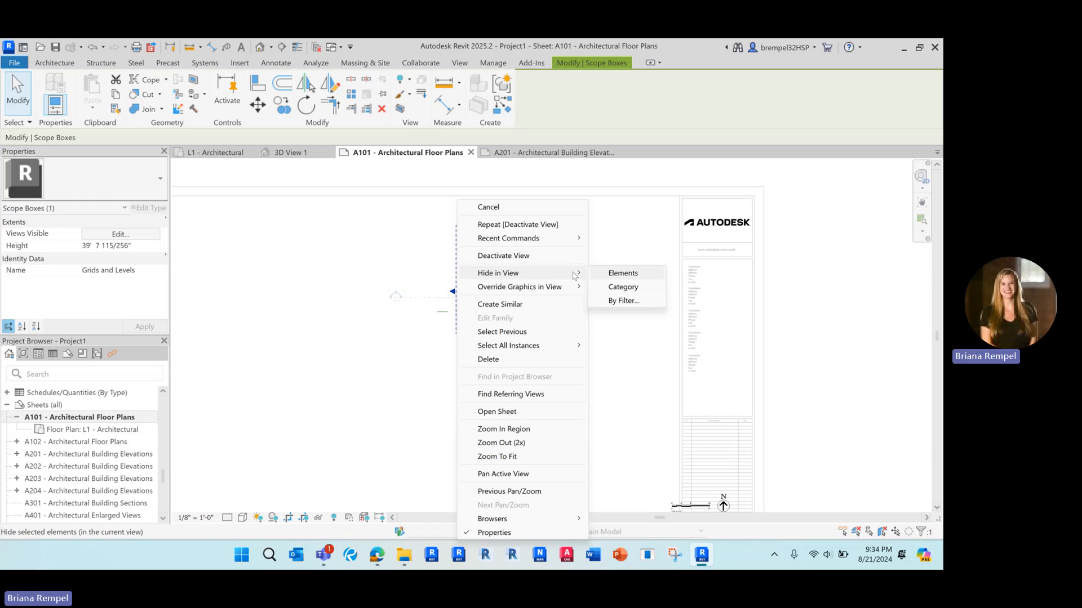
left_click(620, 274)
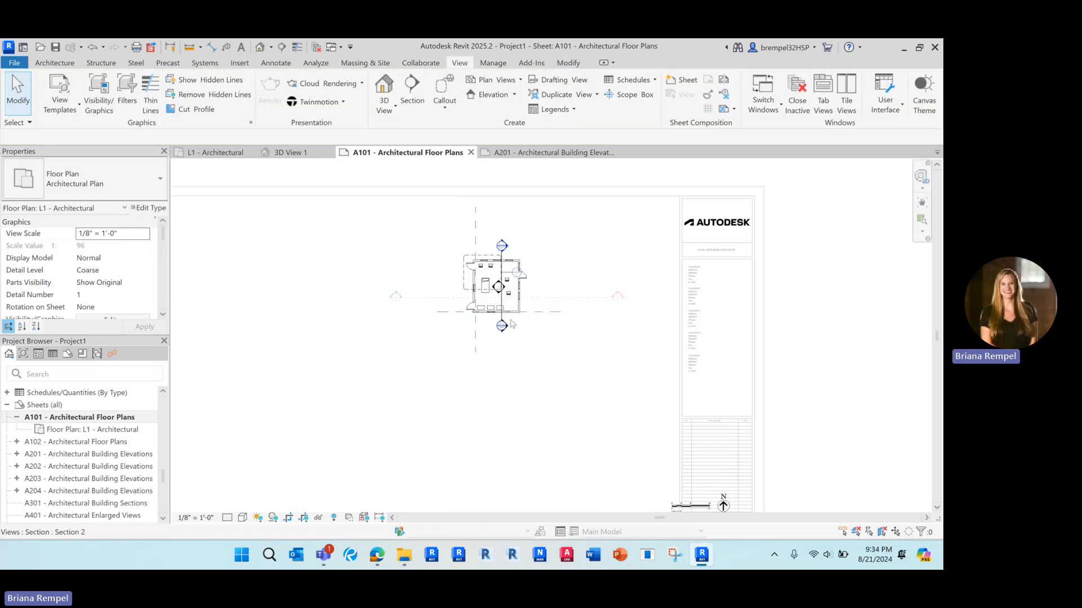
Activate the floor plan viewport and delete its scale bar and north arrow.
scroll(488, 367, "down", 3)
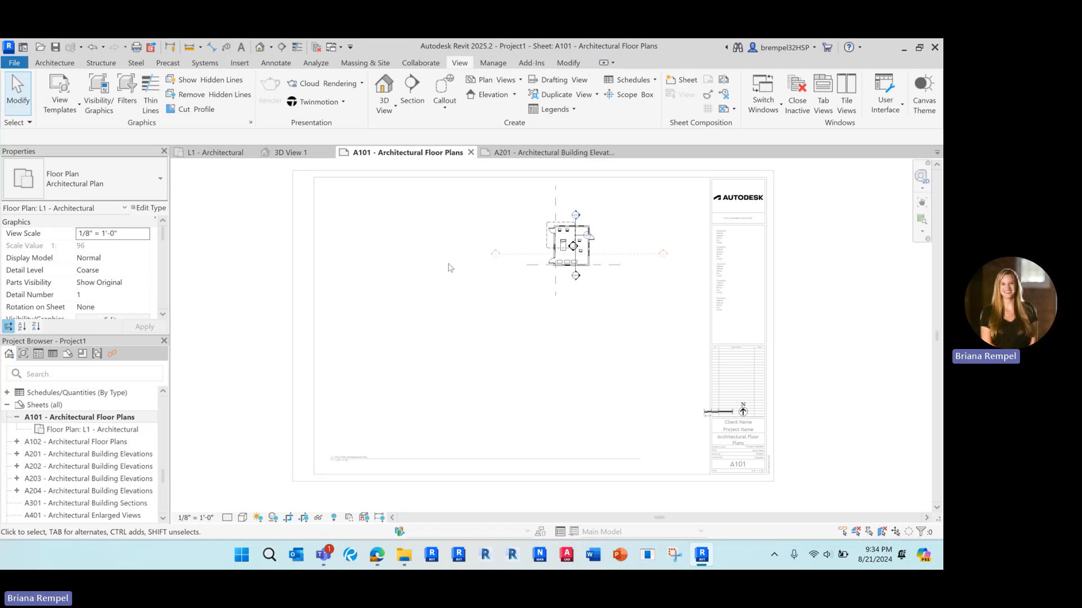
left_click(412, 327)
left_click(555, 260)
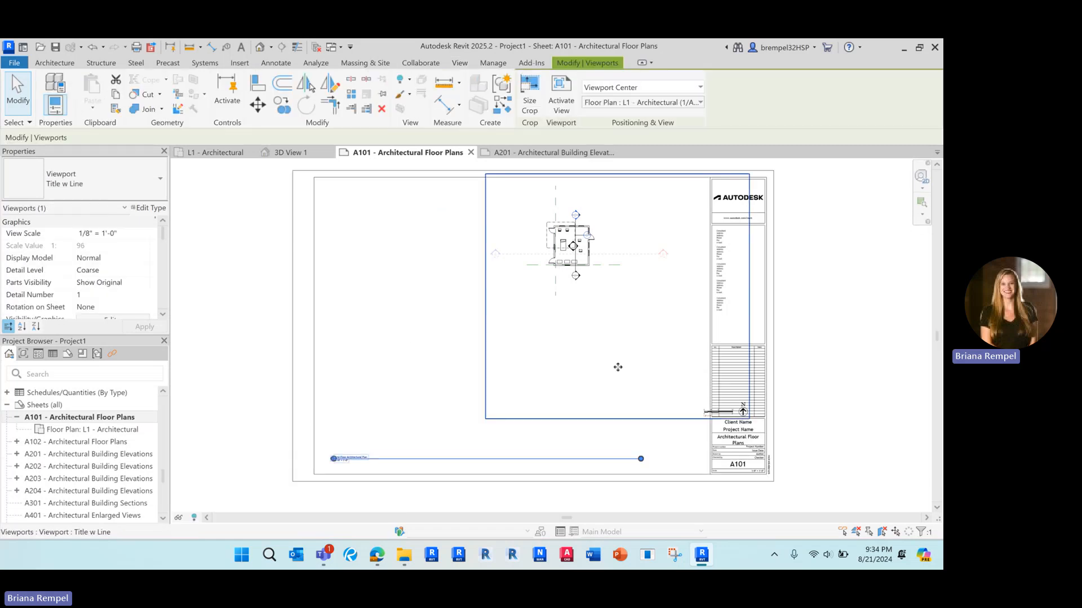
double_click(636, 310)
left_click_drag(641, 348, 828, 488)
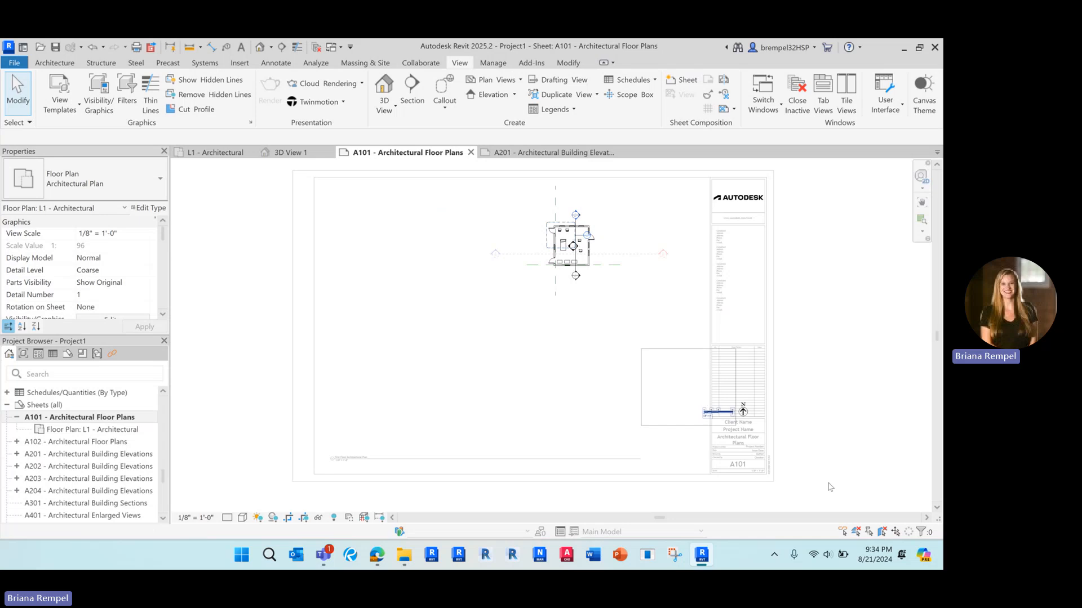
key("Delete")
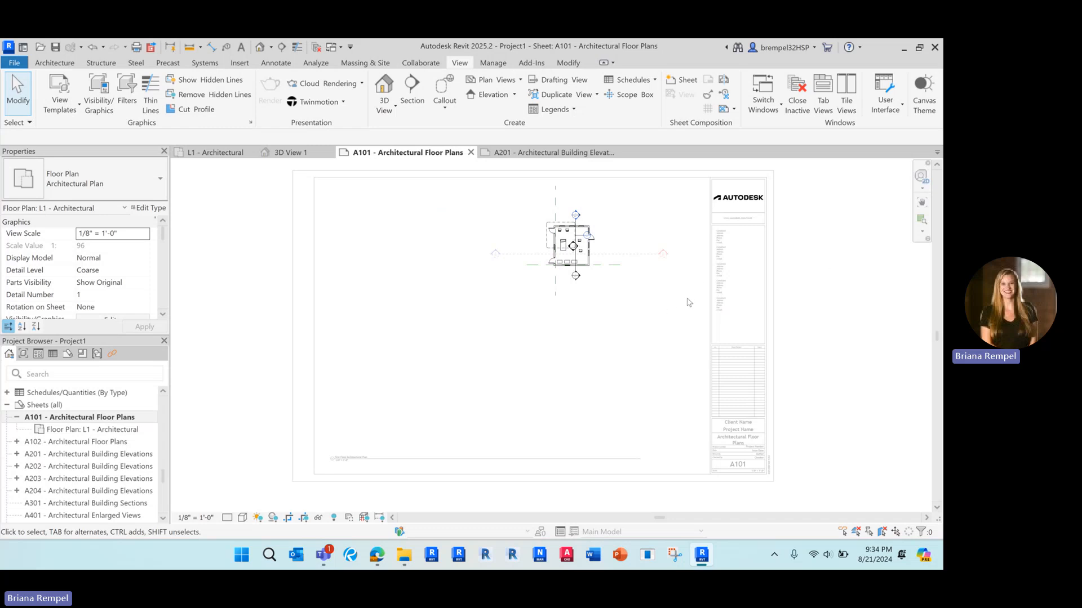
Leave the floor-plan viewport's edit mode and select the viewport on the sheet.
double_click(798, 293)
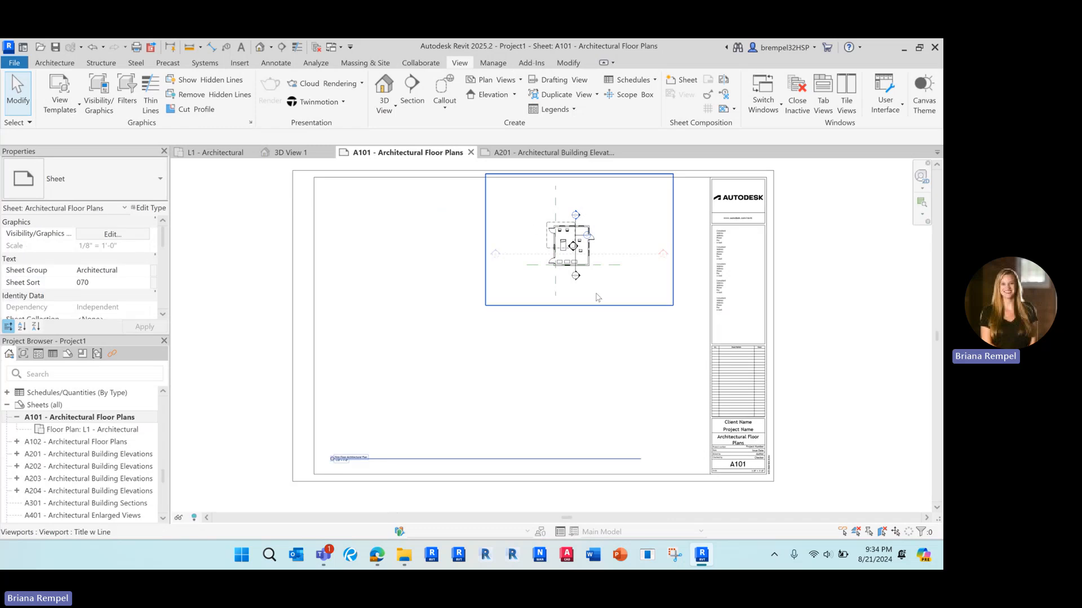
scroll(590, 250, "down", 2)
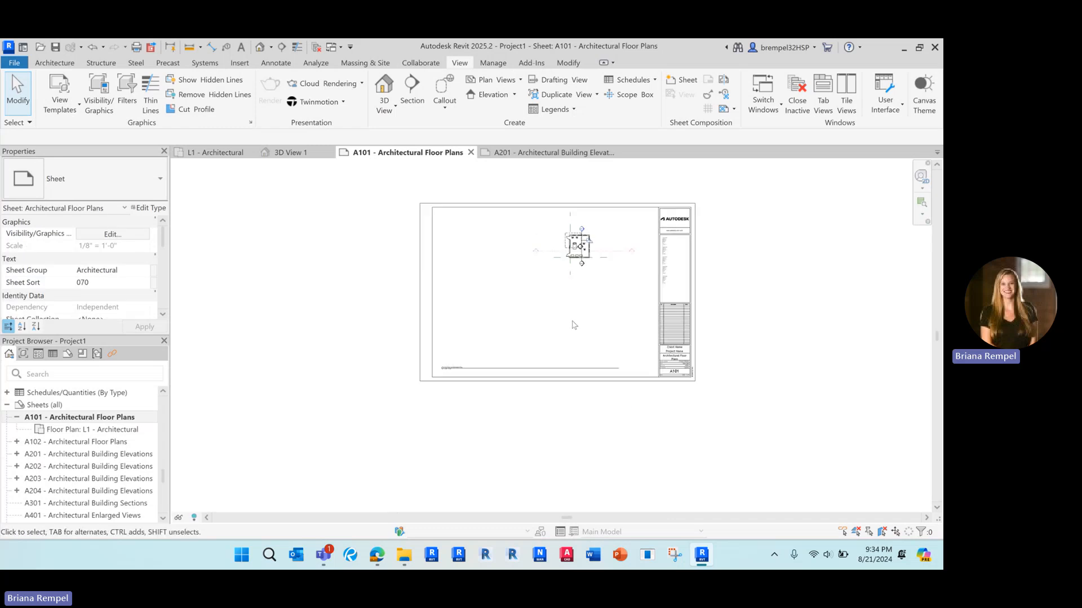
scroll(572, 327, "up", 2)
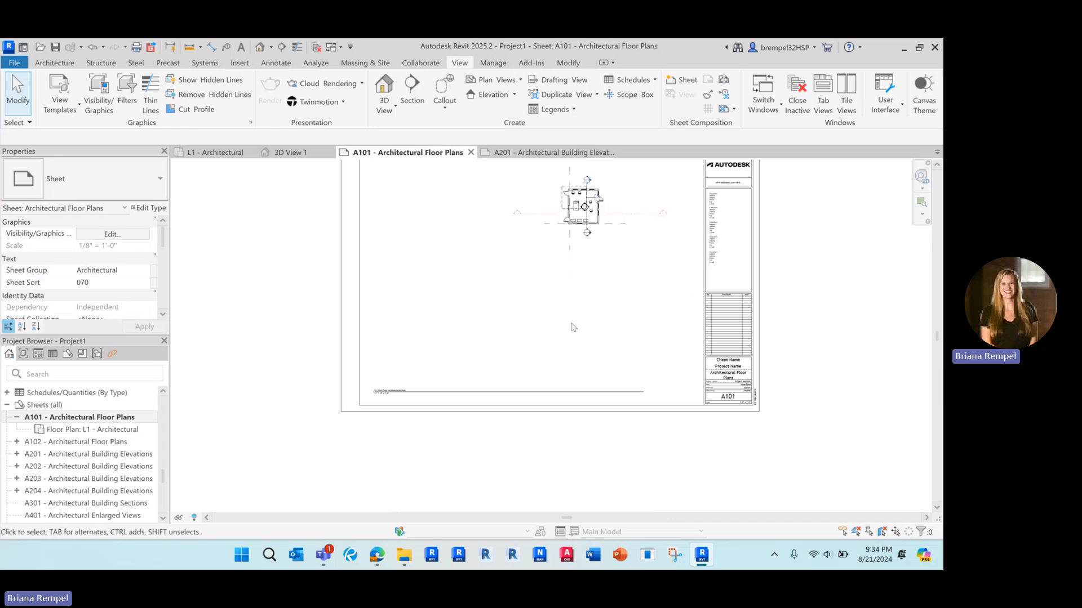
left_click(466, 391)
scroll(384, 390, "up", 2)
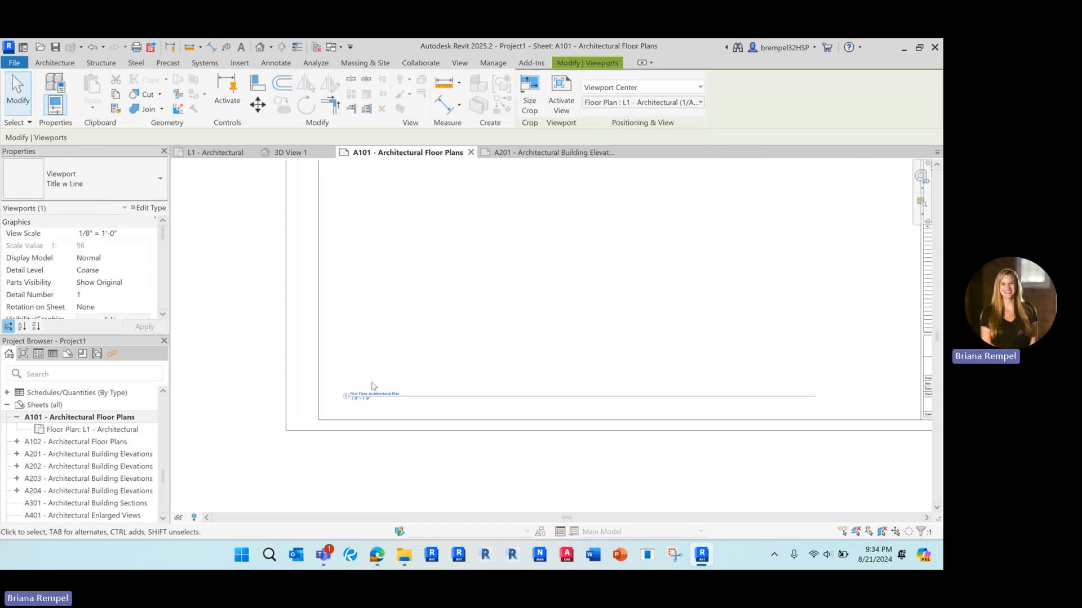
scroll(384, 390, "up", 5)
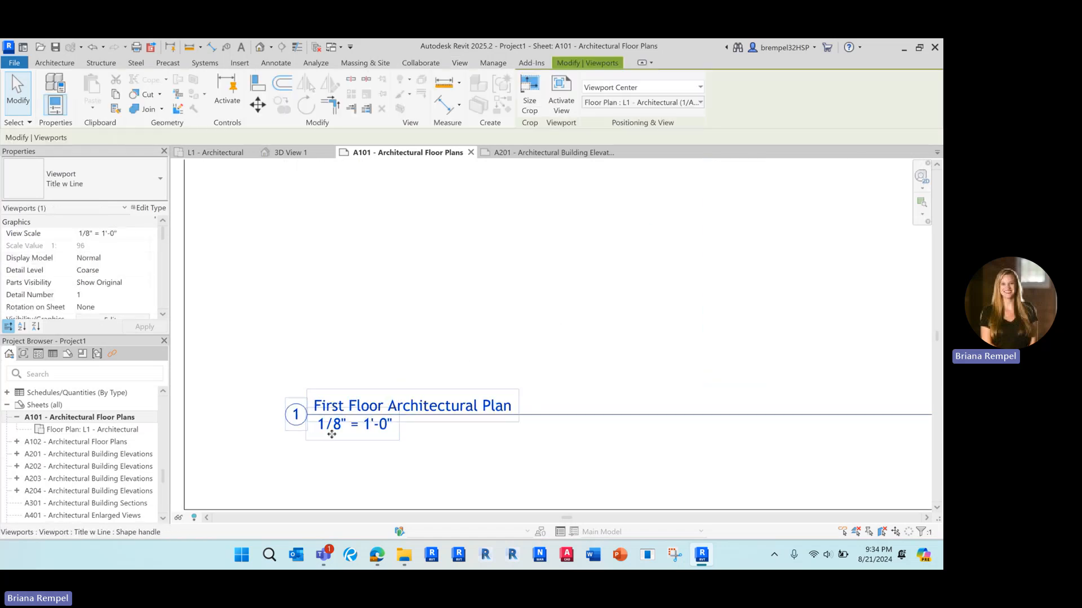
scroll(373, 432, "down", 6)
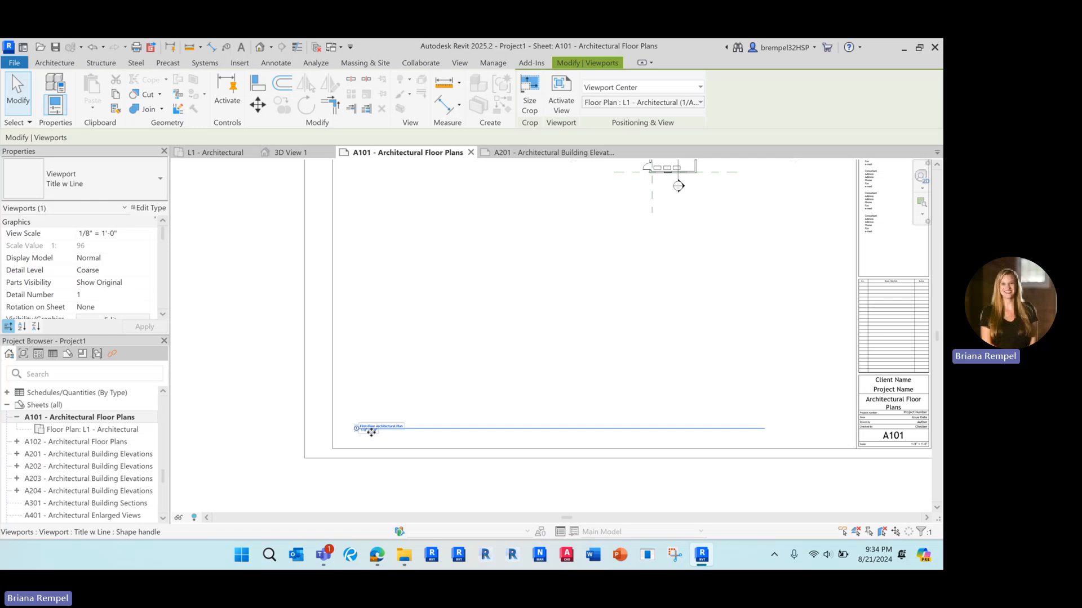
left_click(591, 211)
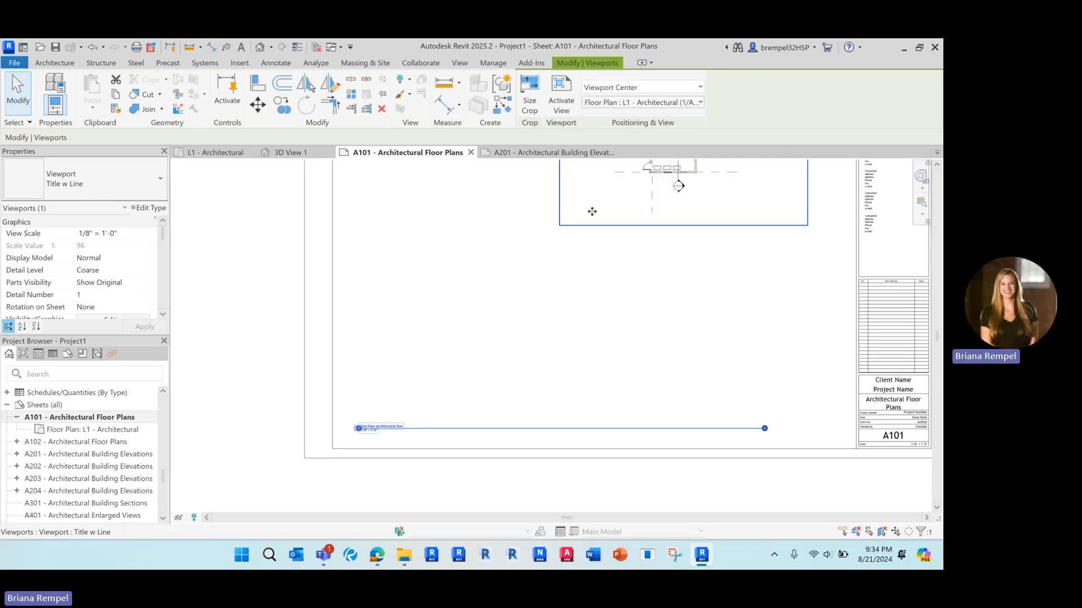
scroll(592, 212, "down", 1)
middle_click_drag(595, 214, 543, 297)
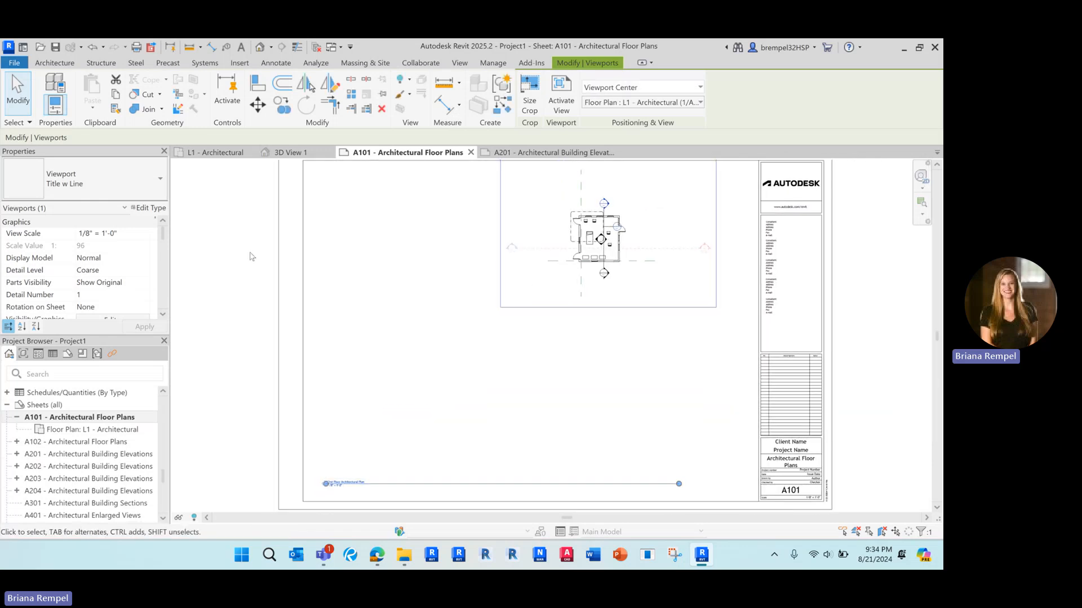
Set the floor-plan viewport's view scale to 1/4" = 1'-0".
left_click(147, 237)
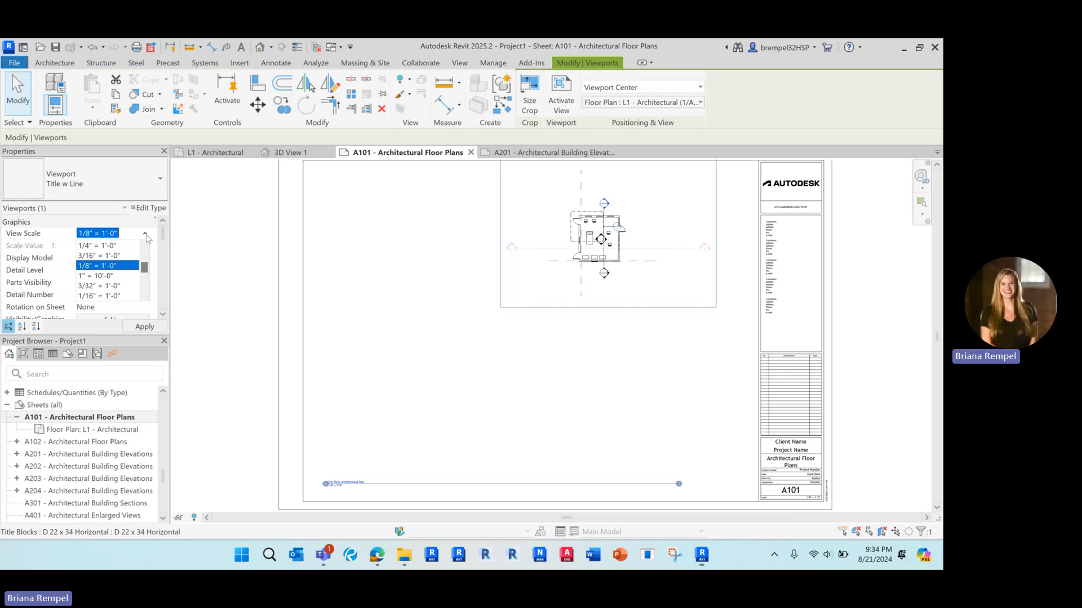
left_click(101, 246)
scroll(578, 368, "down", 4)
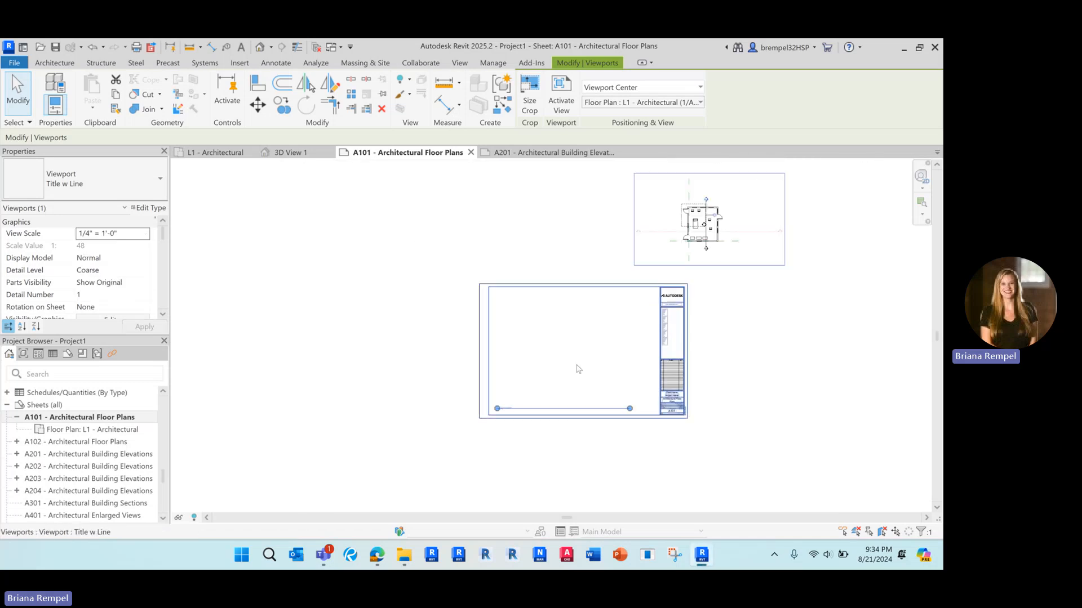
scroll(490, 408, "up", 5)
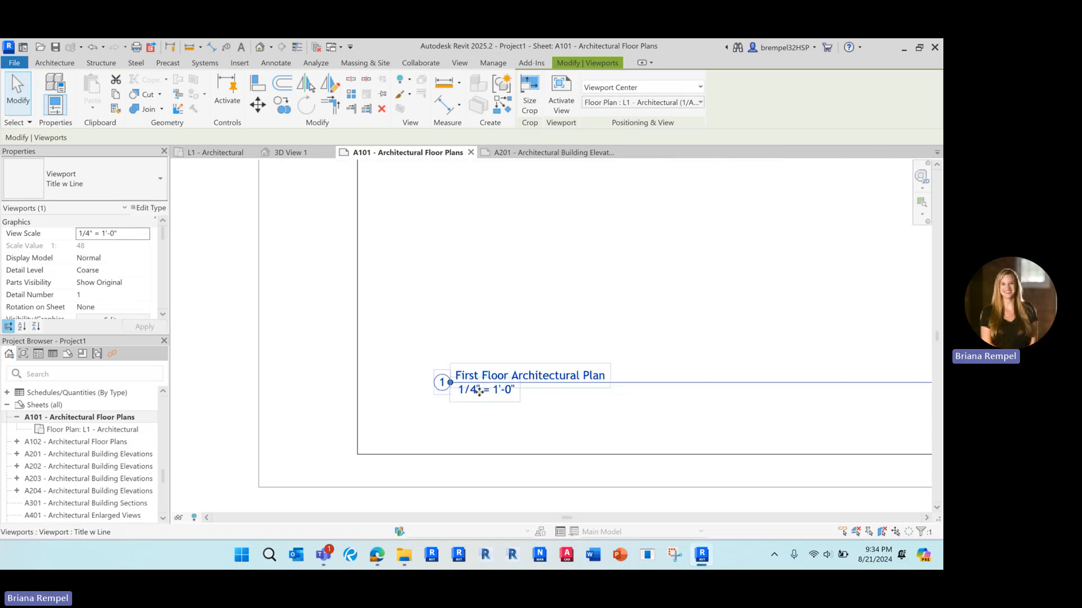
scroll(466, 398, "down", 5)
scroll(464, 392, "down", 2)
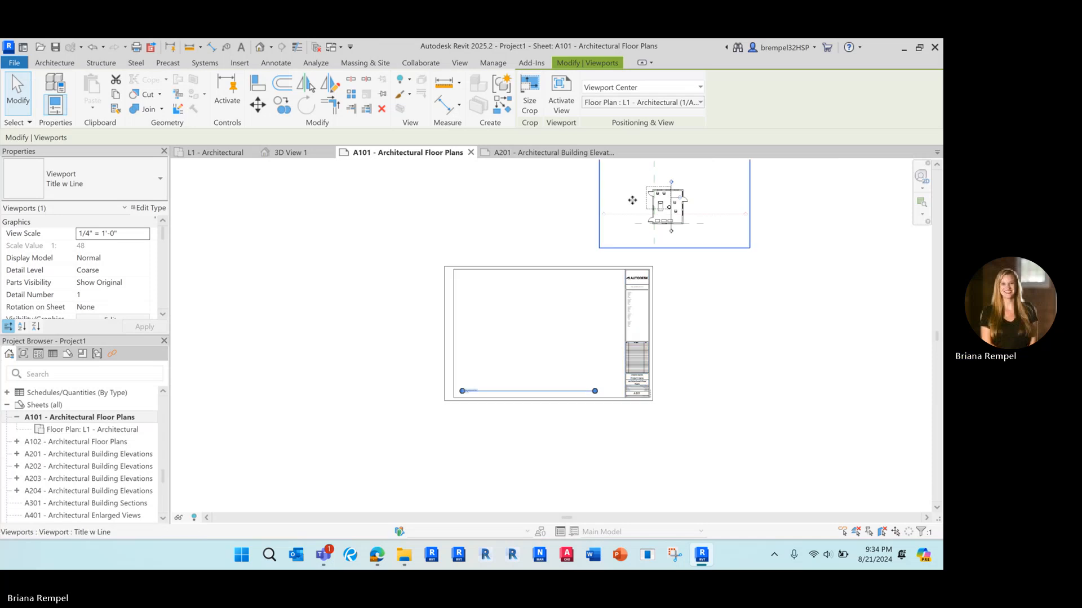
scroll(587, 330, "up", 1)
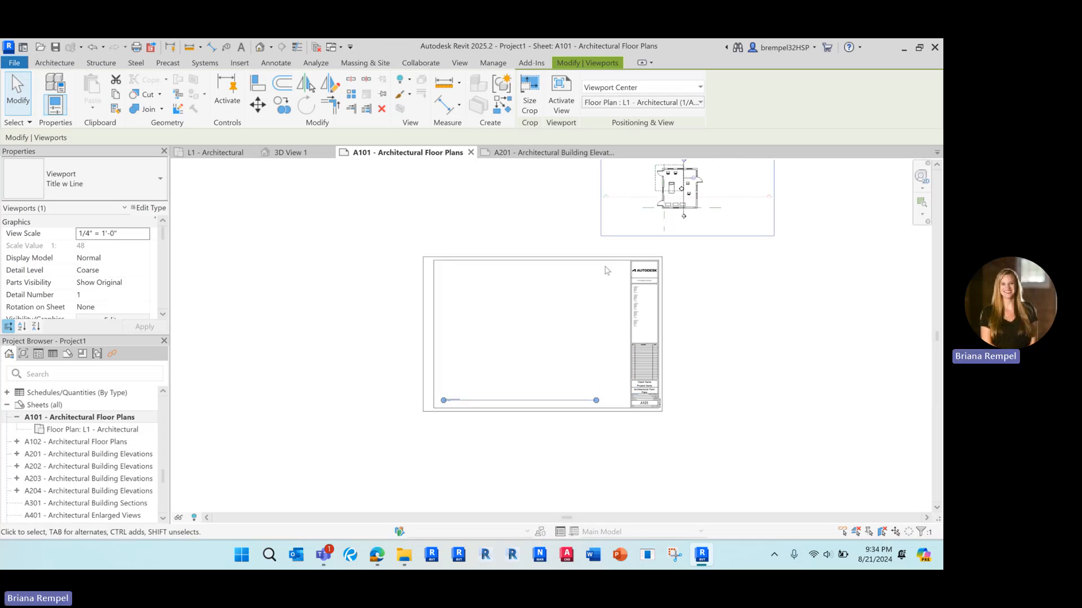
left_click(538, 234)
left_click(602, 198)
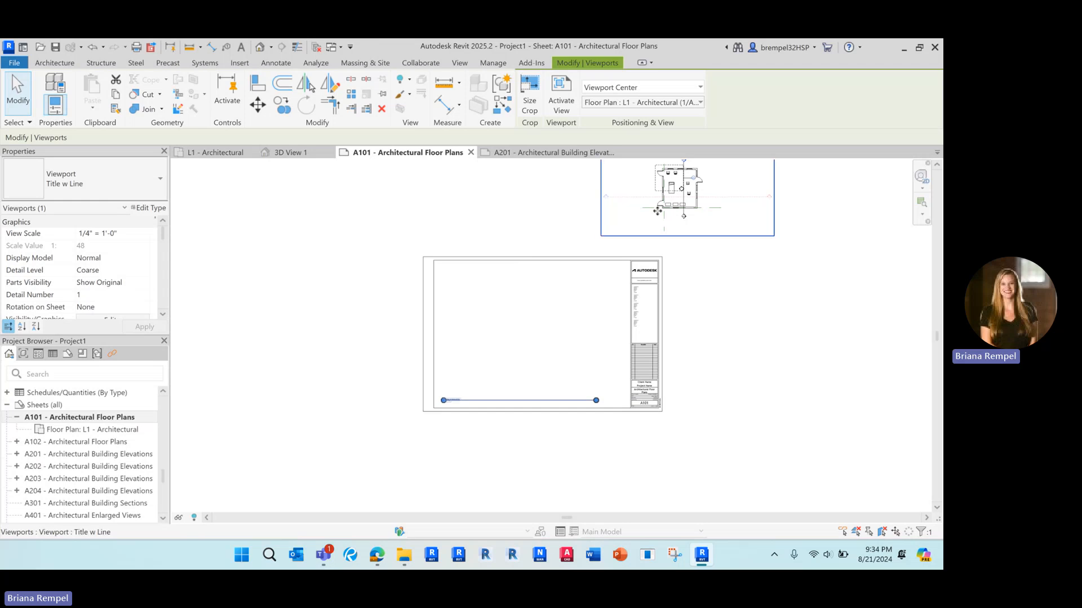
scroll(533, 349, "down", 1)
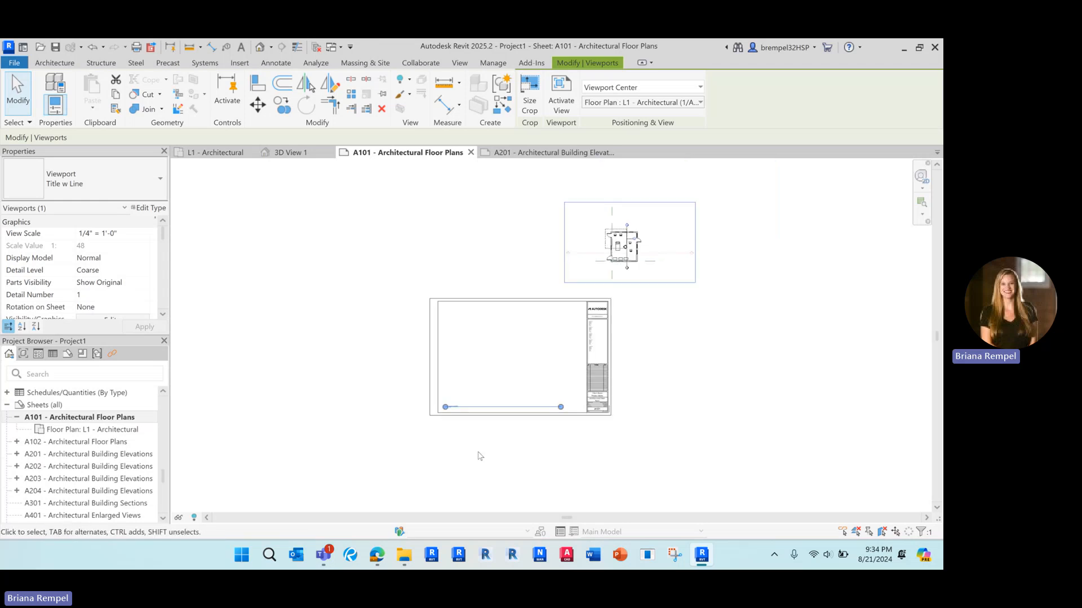
left_click(699, 354)
left_click(672, 267)
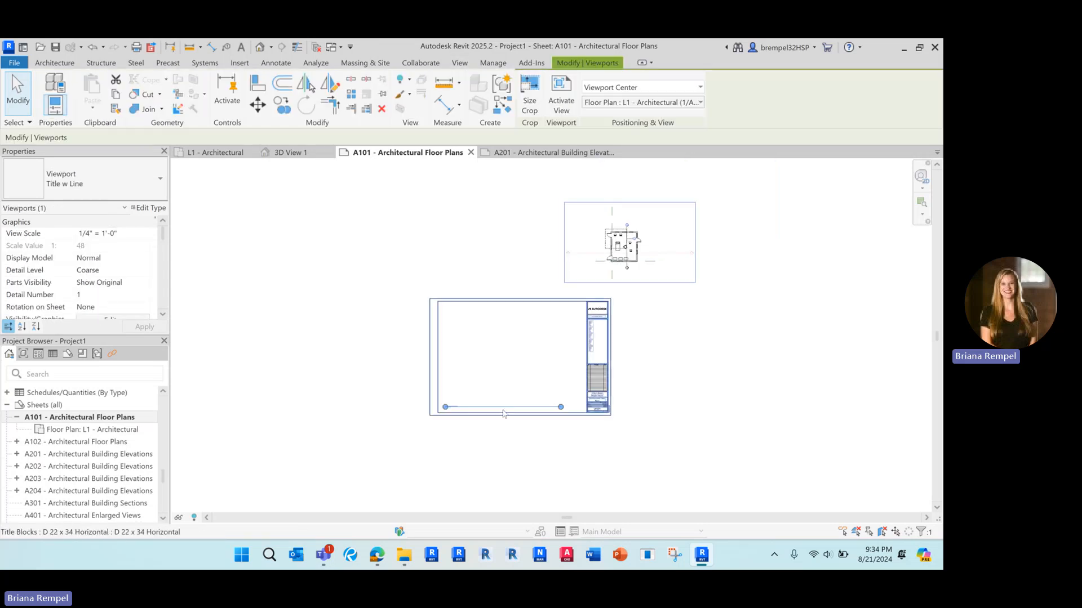
Move the L1 floor-plan viewport back inside the A101 border and select its title line.
left_click_drag(624, 272, 496, 394)
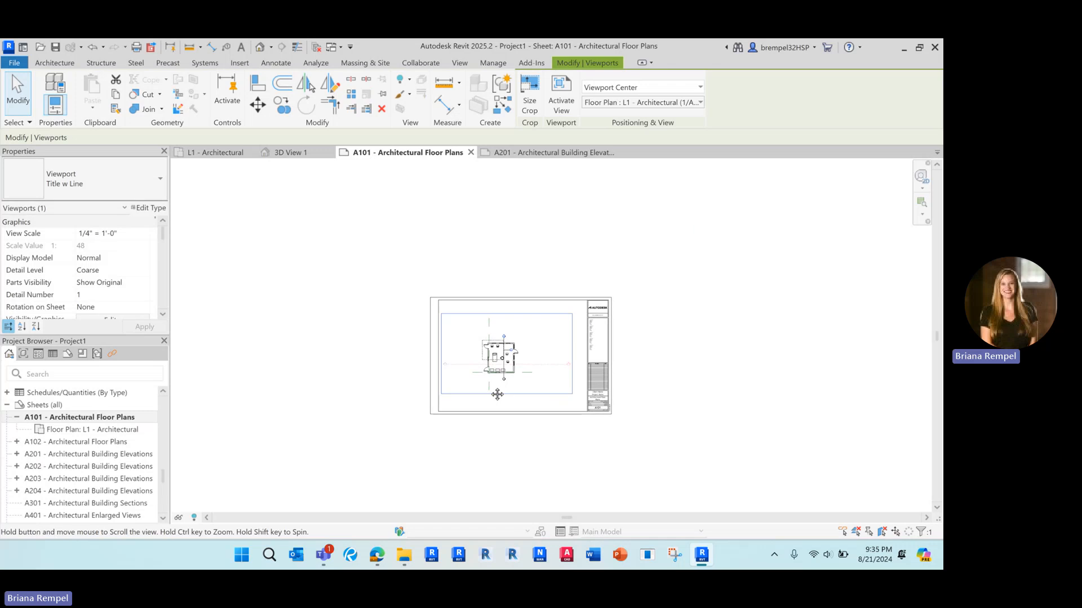
middle_click_drag(488, 428, 525, 368)
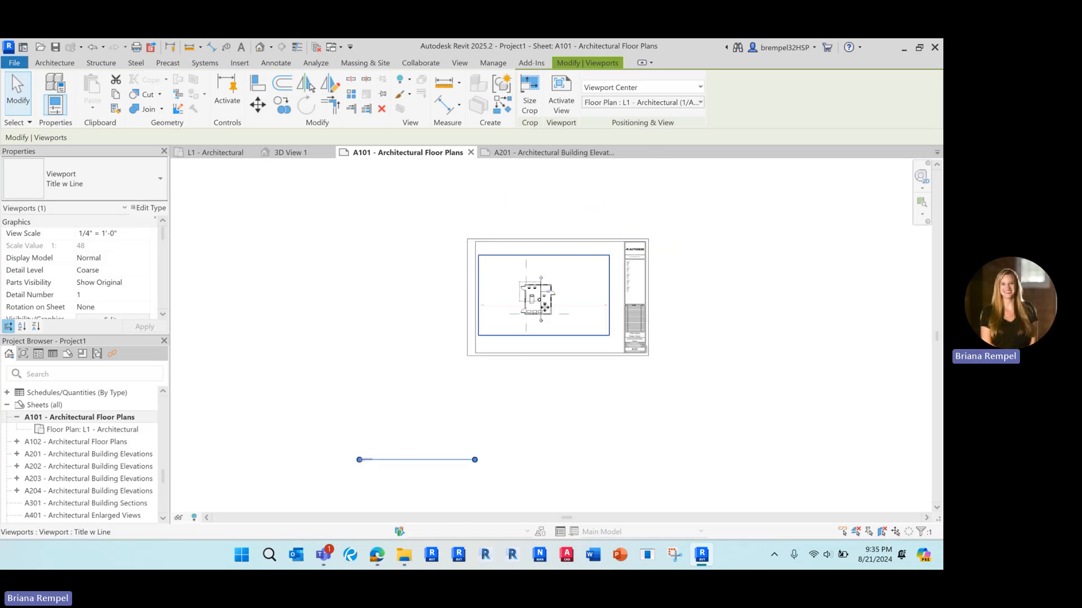
mouse_move(534, 306)
left_mouse_down()
mouse_move(551, 307)
mouse_move(542, 306)
left_mouse_up()
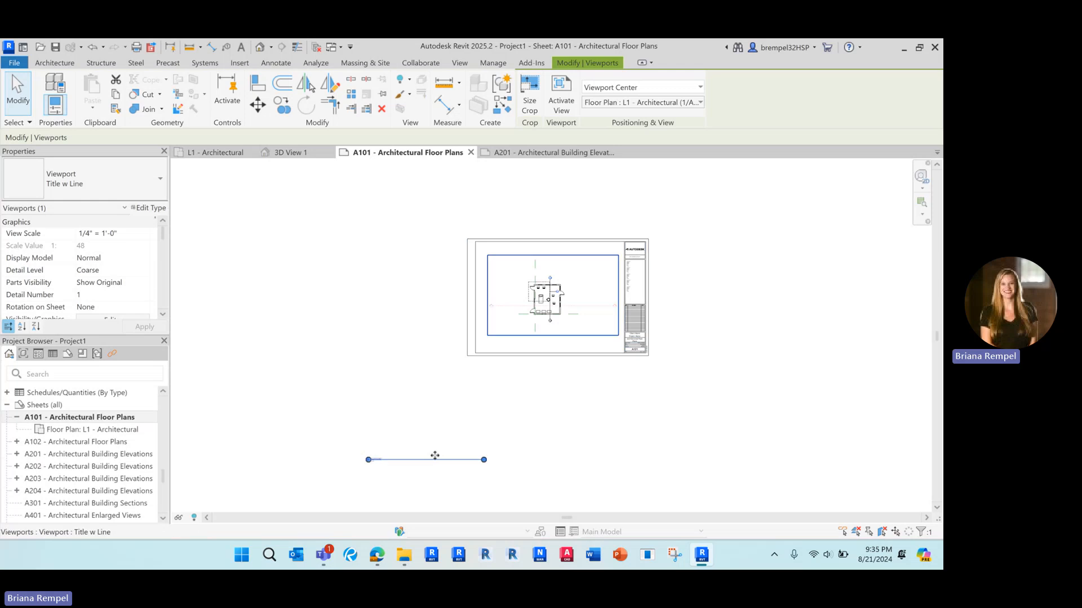
left_click_drag(427, 459, 489, 408)
left_click(748, 217)
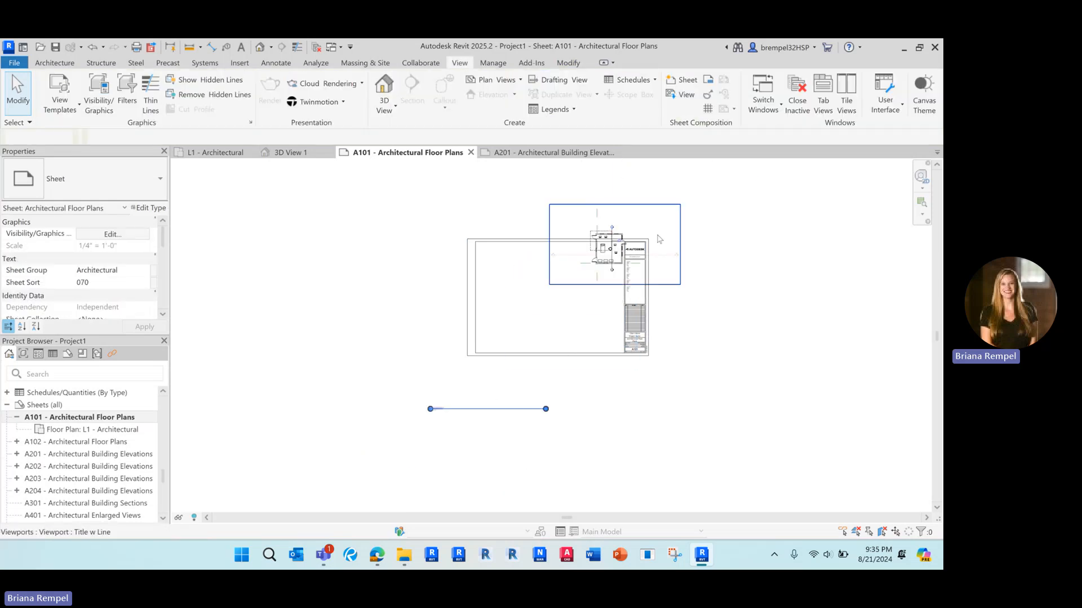
left_click_drag(663, 221, 600, 269)
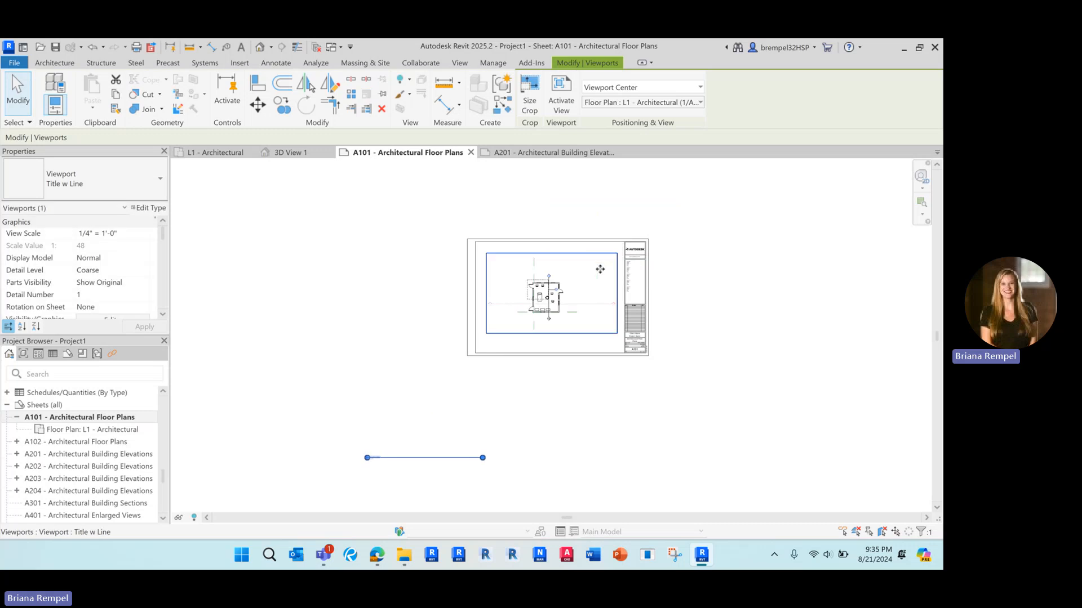
left_click(715, 288)
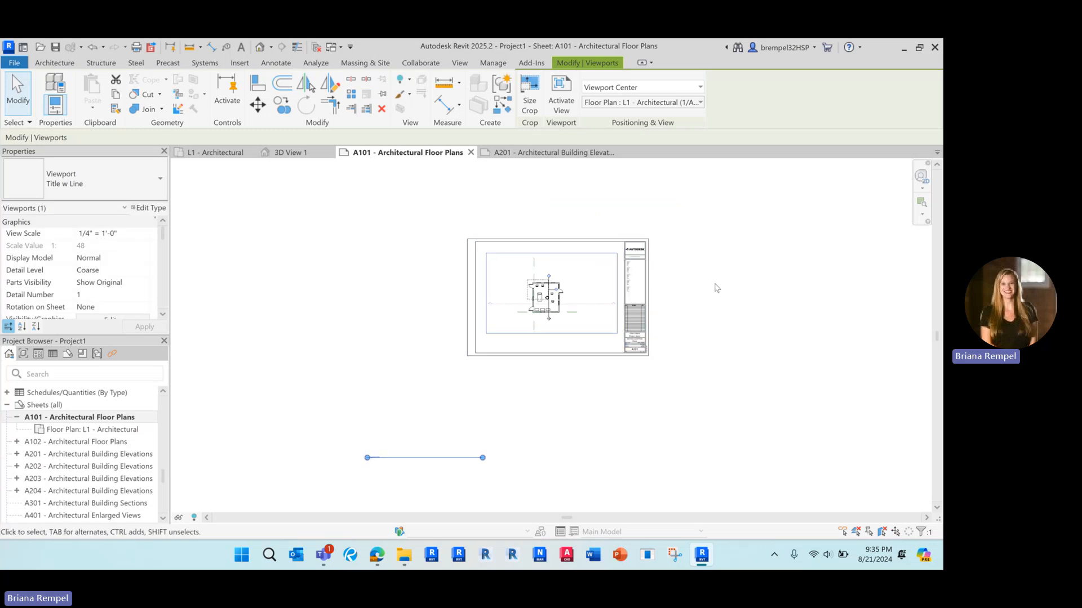
left_click(445, 455)
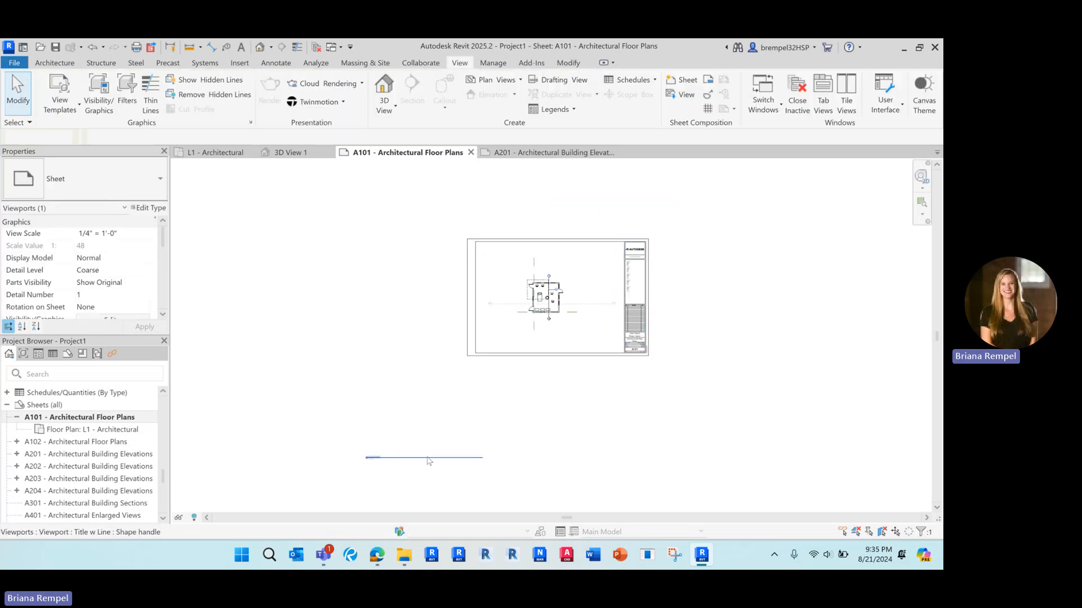
scroll(425, 468, "up", 1)
Bring the viewport title up inside the sheet and nudge the plan viewport slightly lower.
left_click_drag(408, 455, 594, 283)
scroll(594, 304, "up", 3)
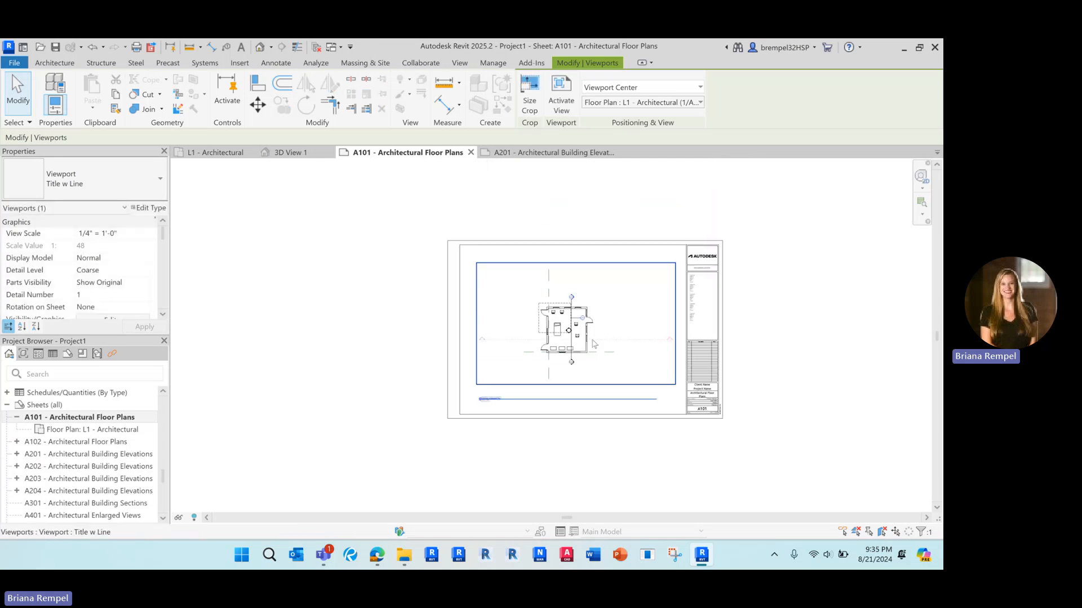
left_click(600, 200)
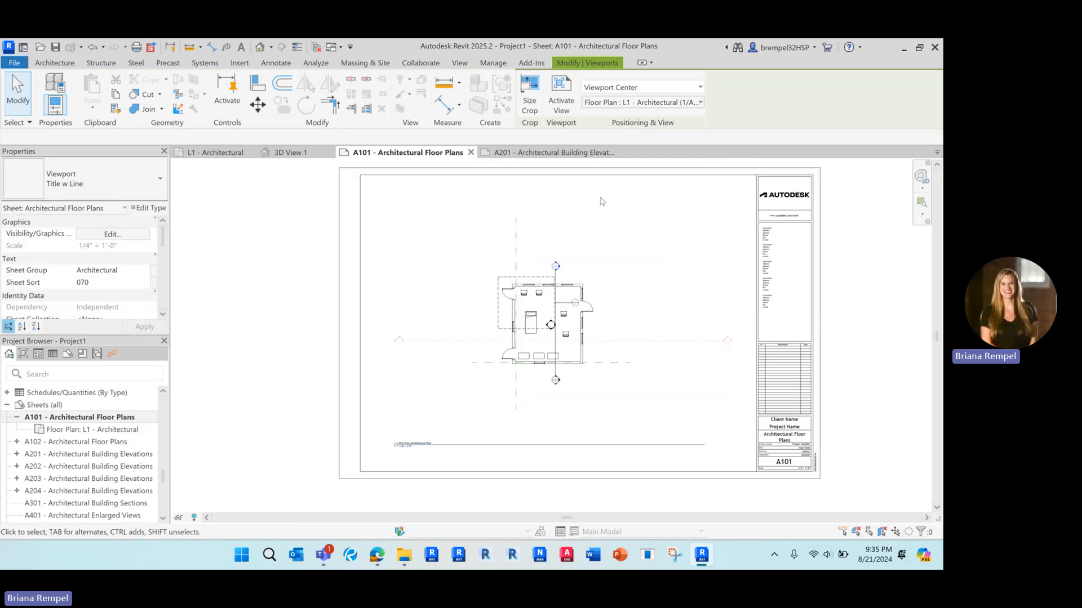
left_click(610, 294)
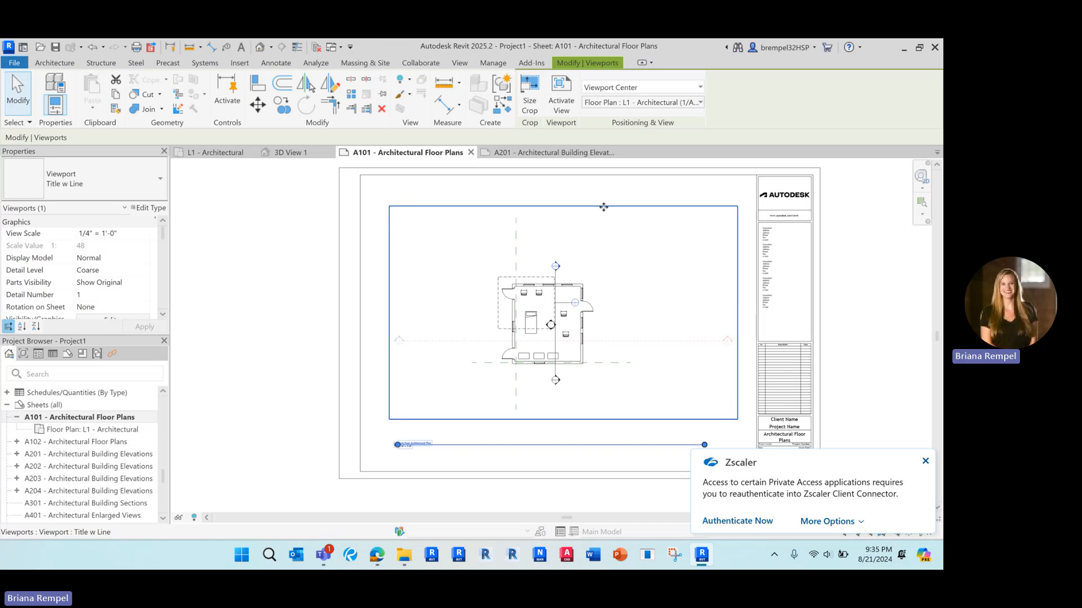
left_click(603, 200)
left_click(595, 299)
mouse_move(594, 301)
left_mouse_down()
mouse_move(597, 270)
mouse_move(596, 303)
left_mouse_up()
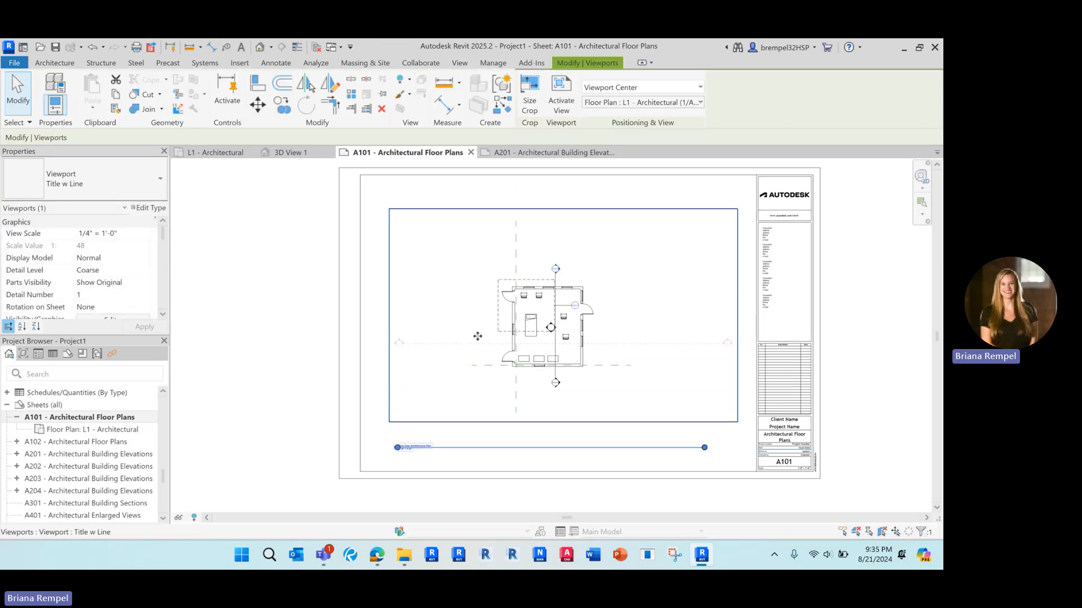
Move the title line closer to the plan and shorten it to the label's length.
left_click(283, 245)
left_click(499, 453)
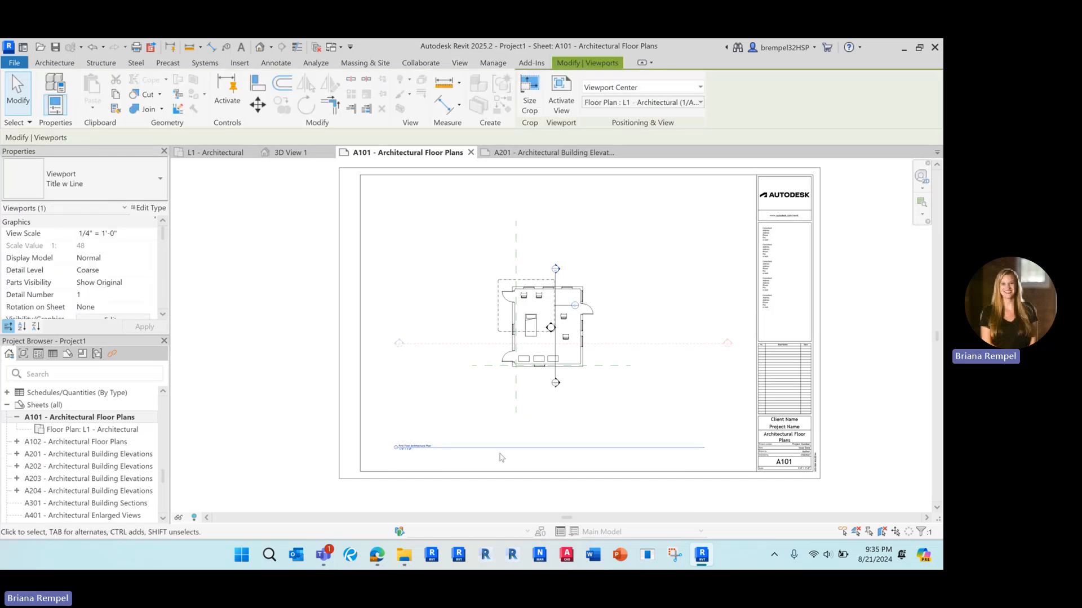
mouse_move(499, 453)
left_mouse_down()
mouse_move(499, 434)
mouse_move(496, 453)
left_mouse_up()
left_click(306, 374)
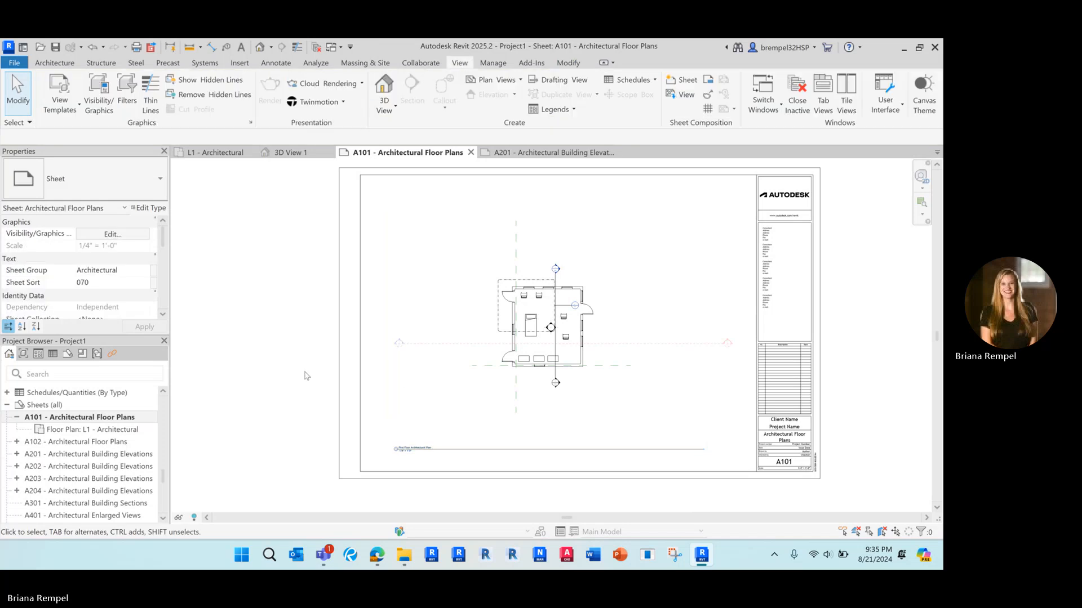
scroll(566, 460, "up", 2)
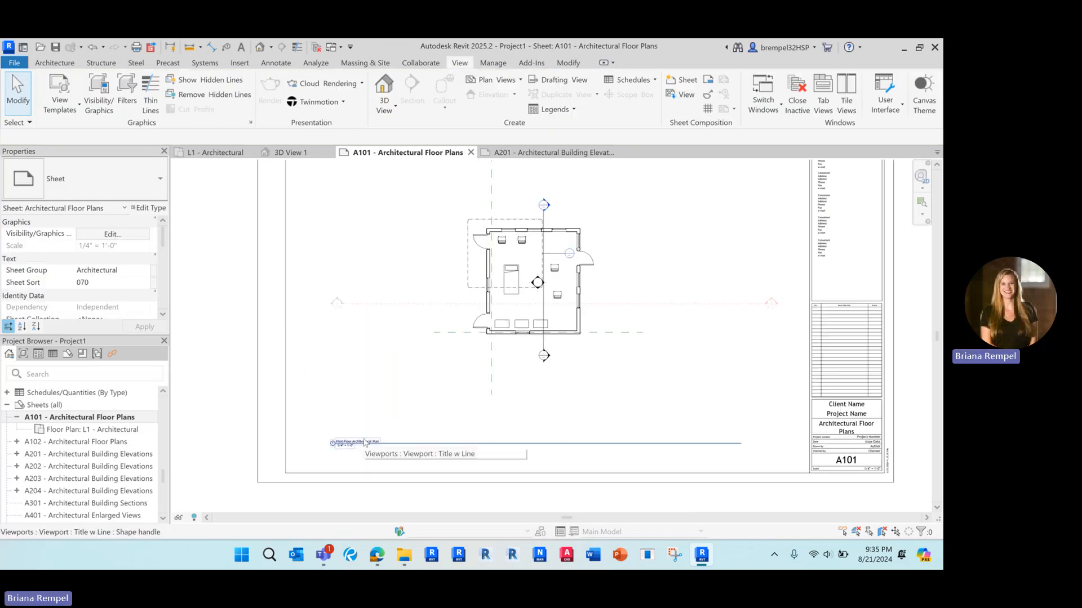
left_click(535, 296)
scroll(482, 365, "up", 3)
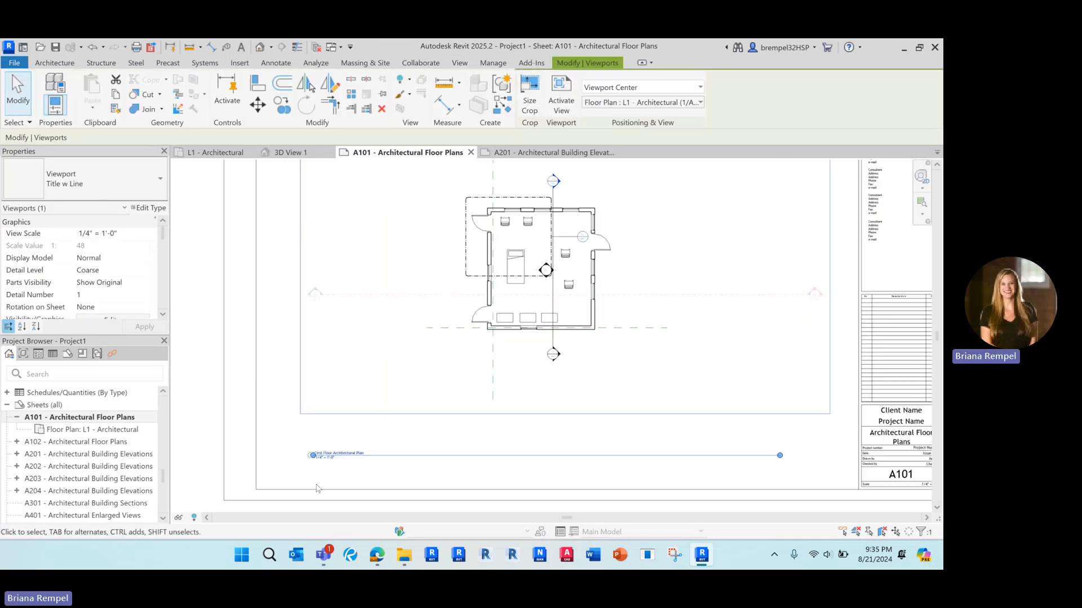
scroll(309, 451, "down", 2)
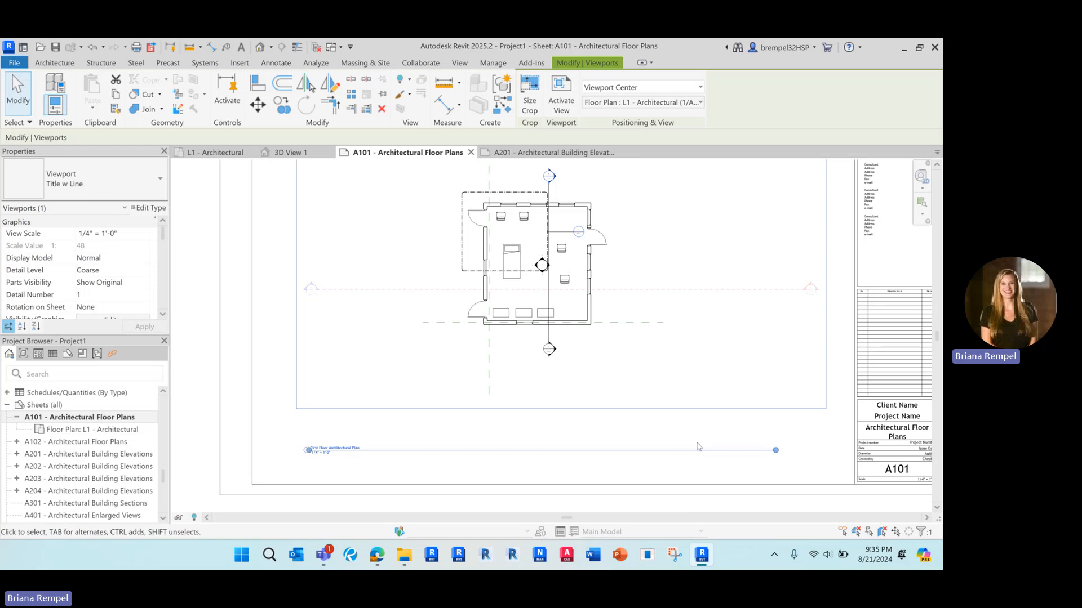
left_click_drag(770, 455, 385, 453)
Start retyping the floor-plan viewport title in capitals as 'FIRST FLOOR'.
left_click(330, 448)
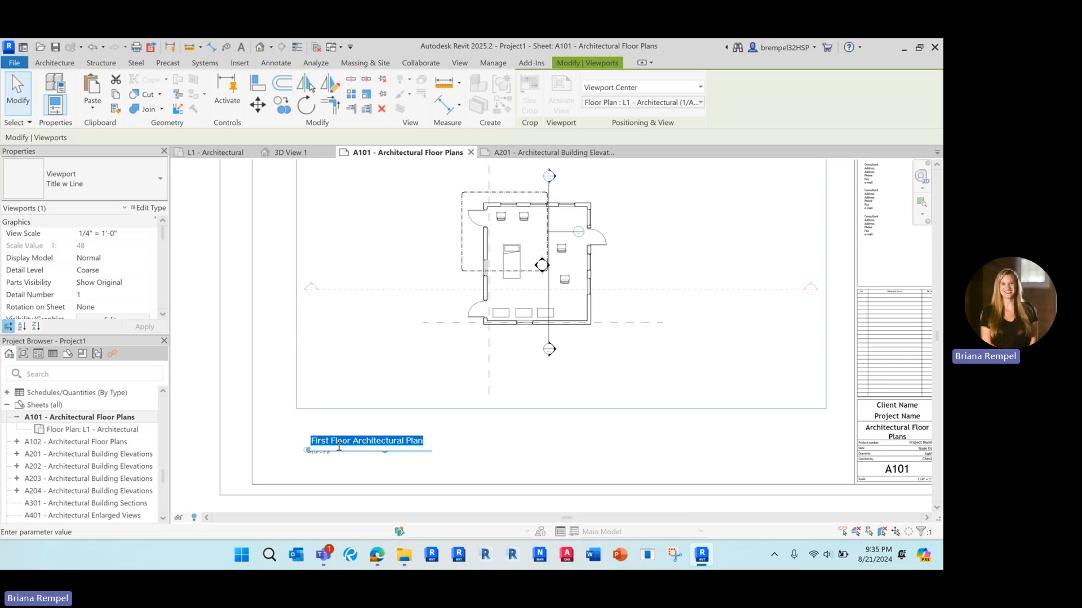
key("Caps_Lock")
type("FIRST")
key("BackSpace")
type("ST FLOOR ARC")
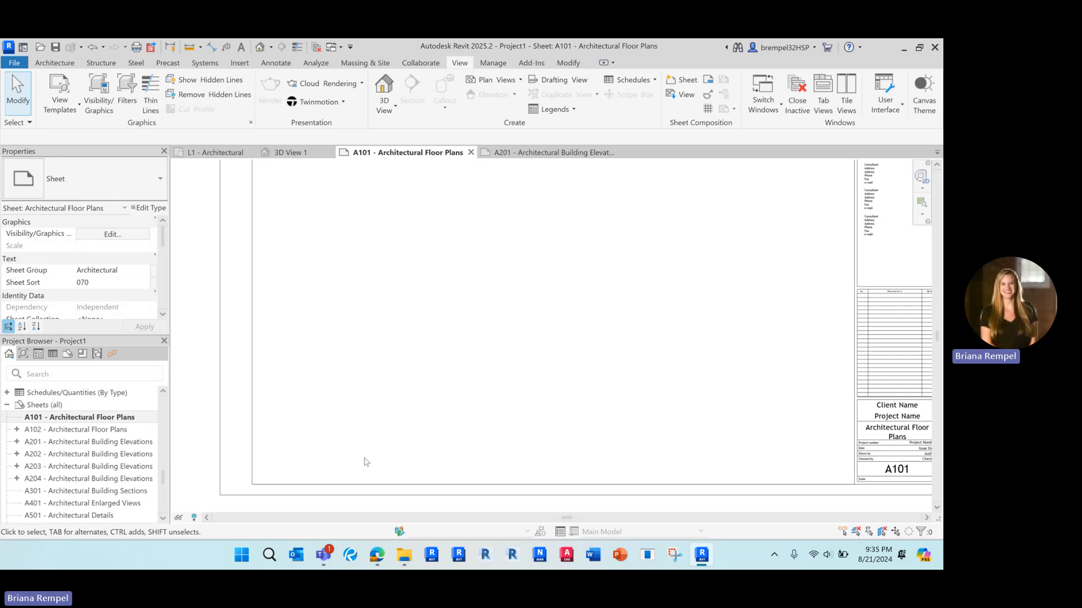
scroll(435, 400, "down", 2)
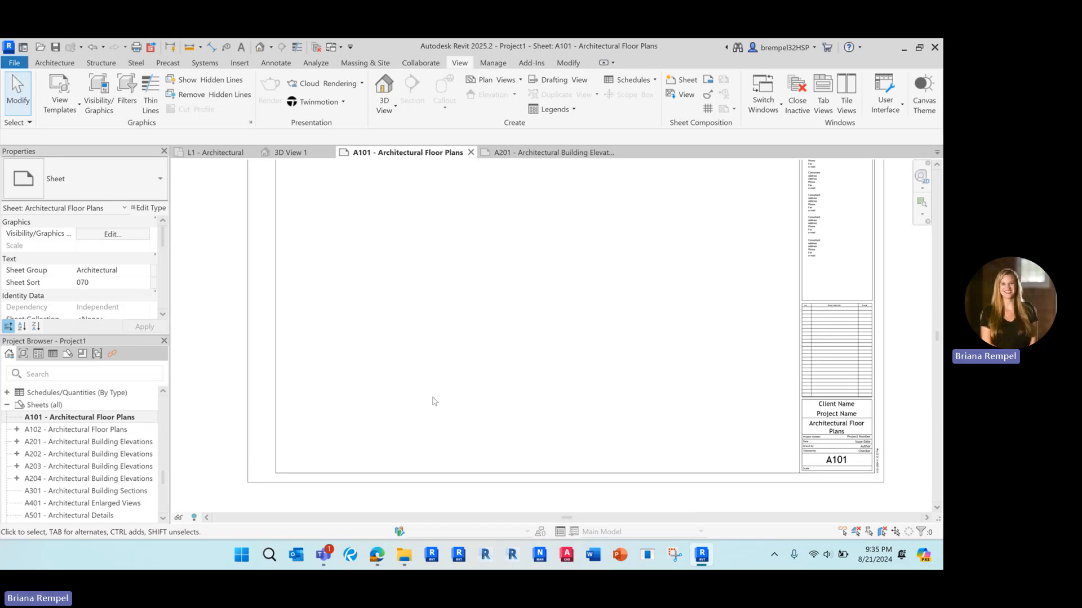
middle_click_drag(445, 410, 450, 421)
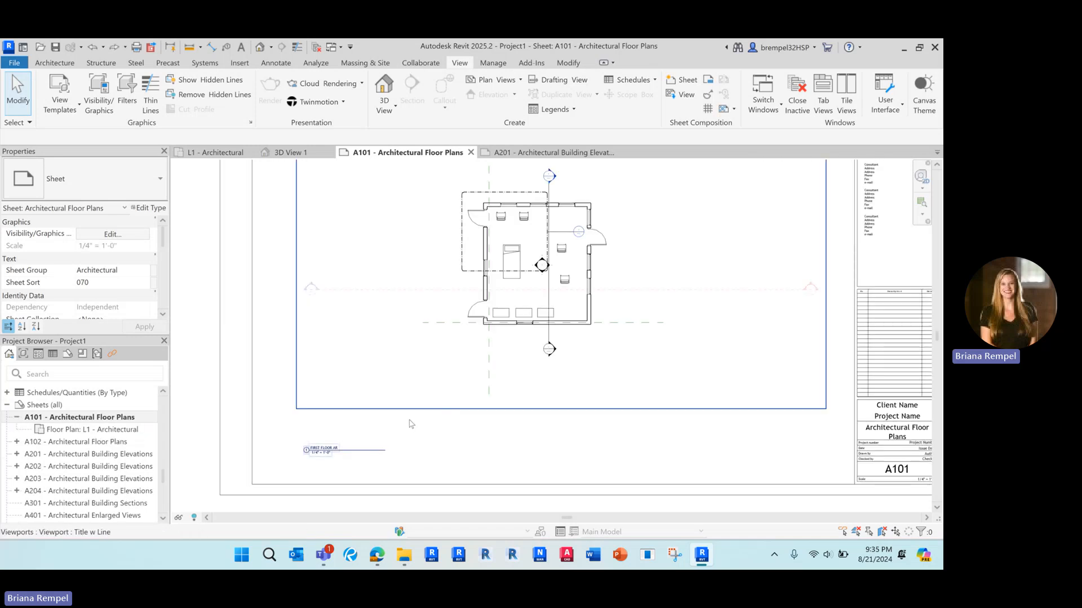
Complete the viewport title as 'FIRST FLOOR PLAN' and commit it.
left_click(377, 385)
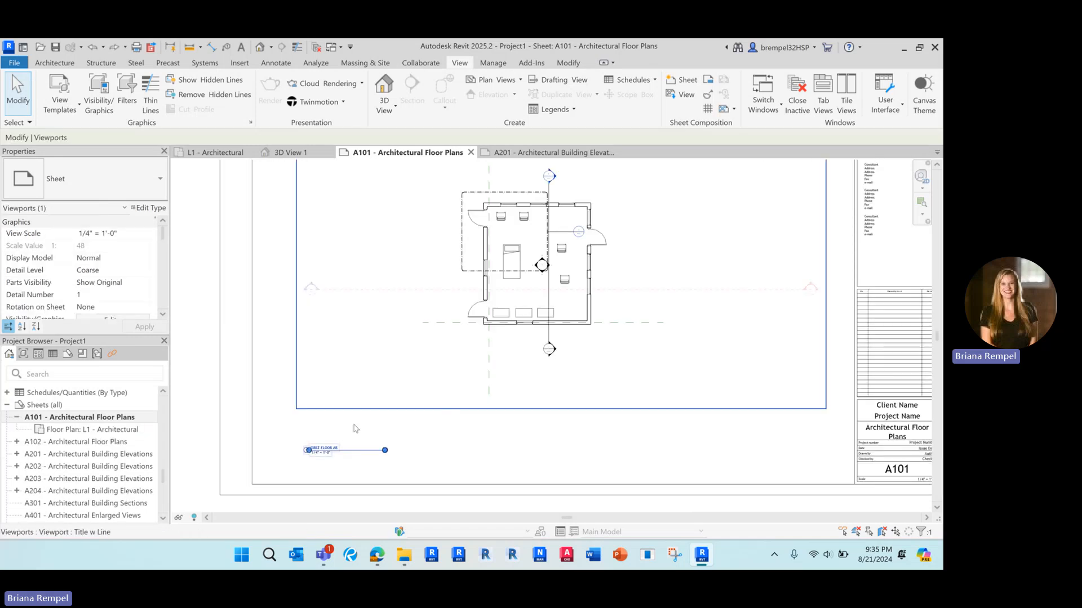
left_click(330, 452)
left_click(380, 441)
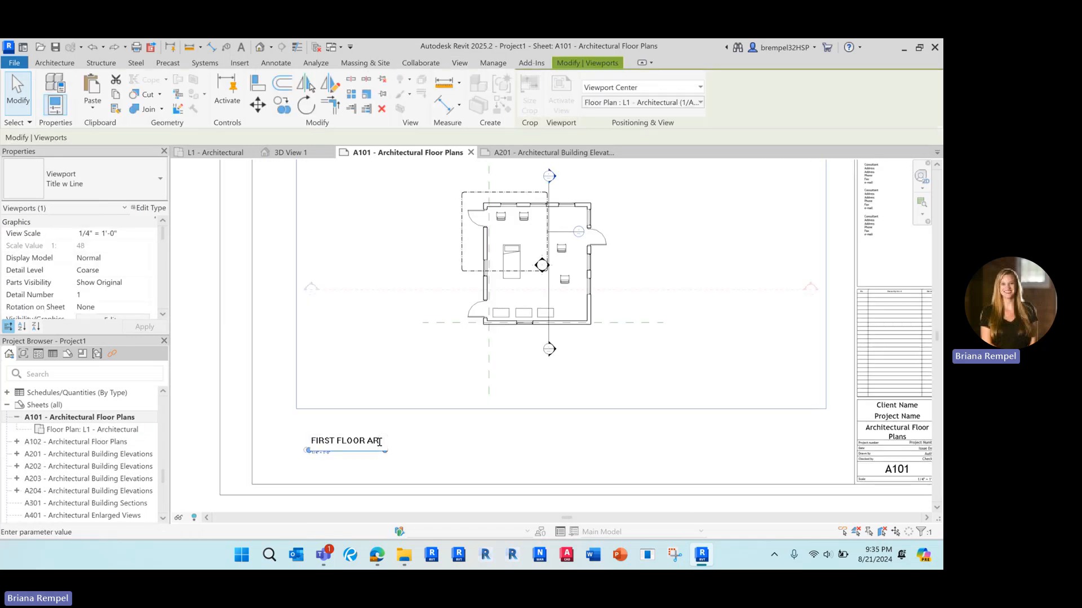
type("CPLAN")
key("Return")
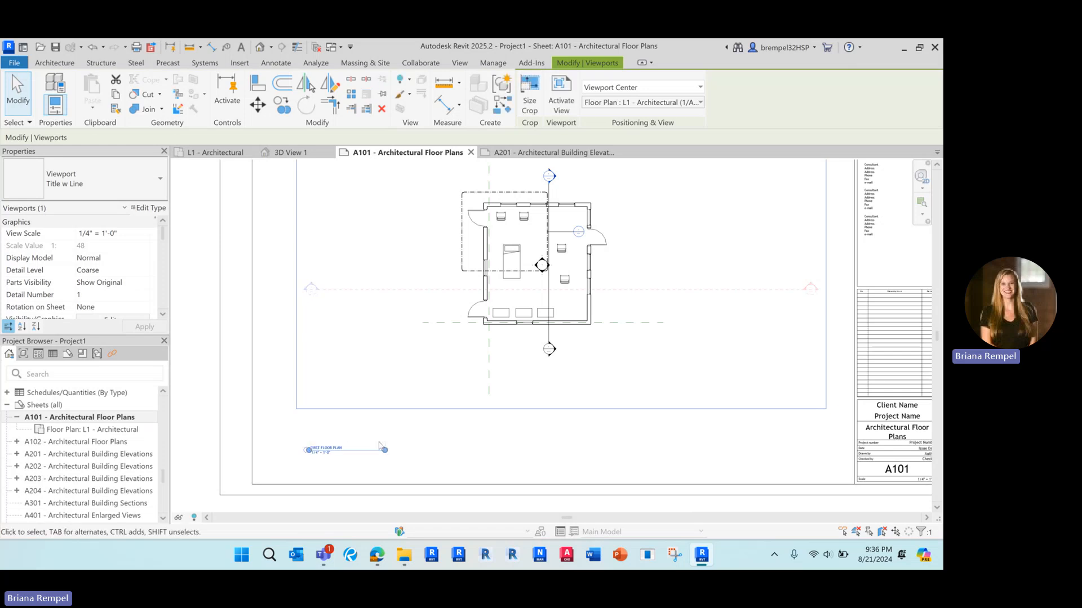
left_click(410, 471)
scroll(428, 426, "down", 3)
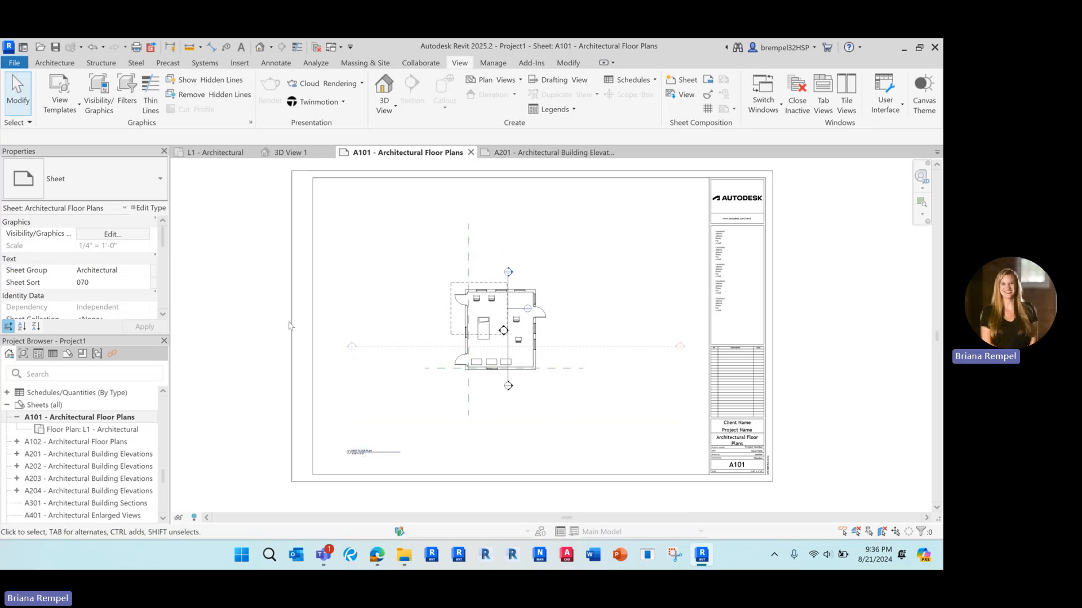
Select the sheets from C101 - Site Plan through S102 in the Project Browser.
middle_click_drag(247, 298, 248, 300)
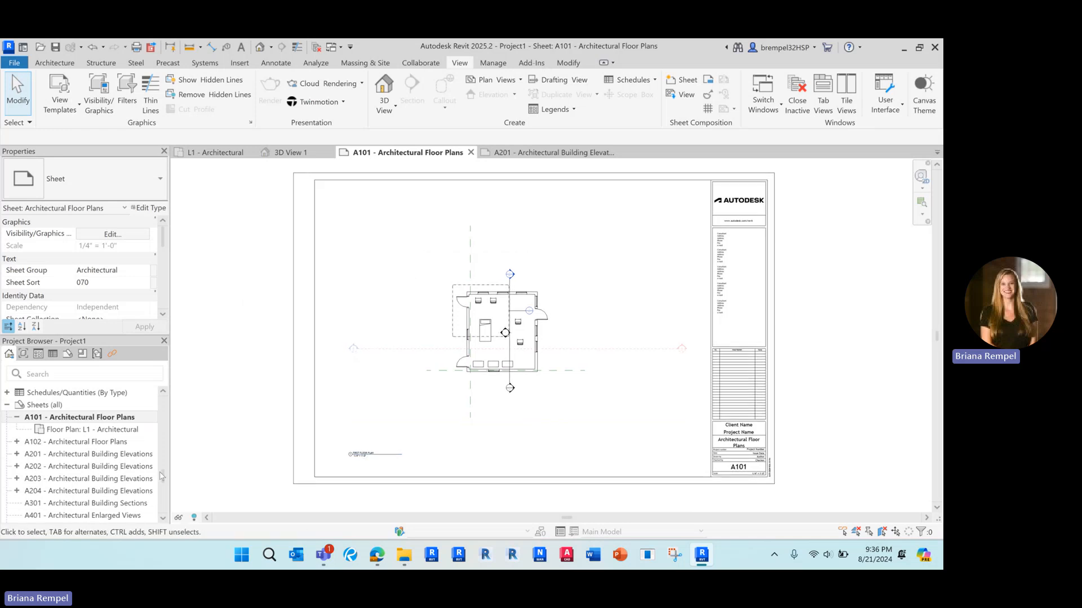
mouse_move(162, 476)
left_mouse_down()
mouse_move(163, 491)
mouse_move(161, 477)
left_mouse_up()
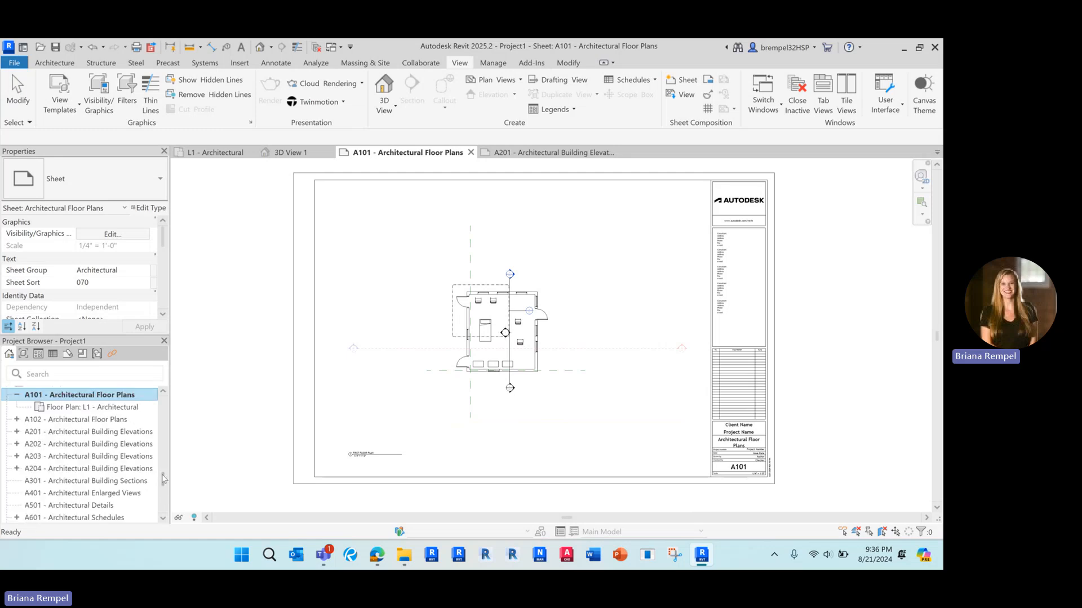
scroll(112, 443, "down", 6)
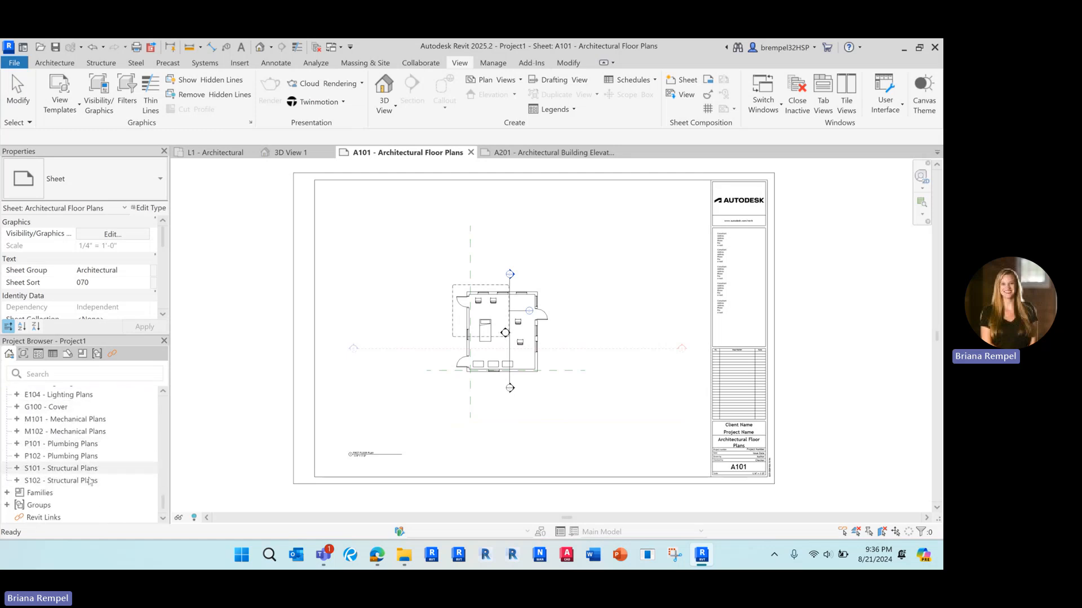
scroll(90, 486, "up", 4)
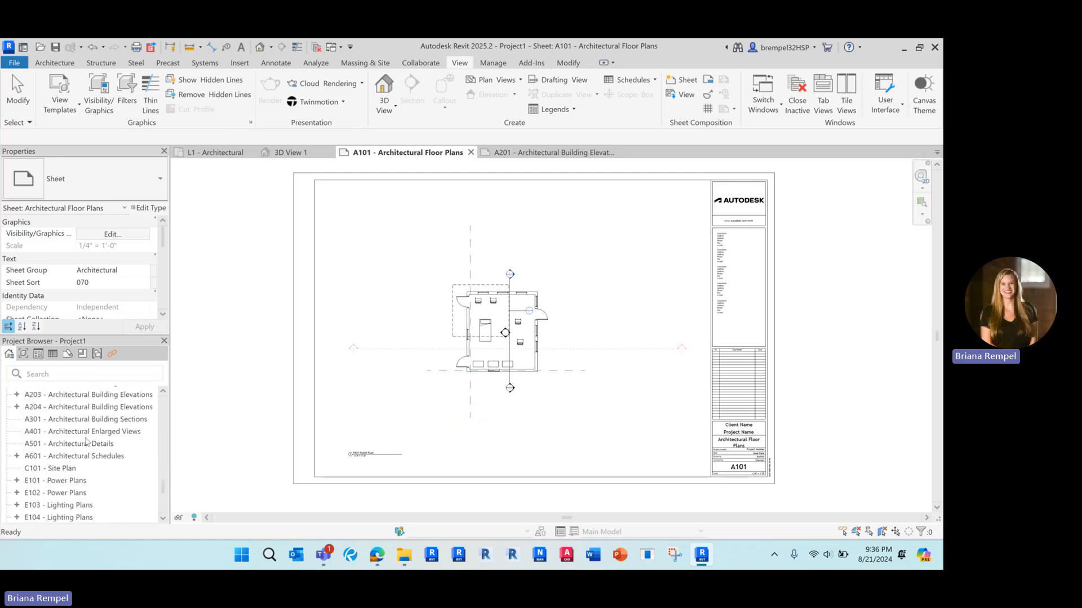
left_click(85, 468)
scroll(101, 483, "down", 4)
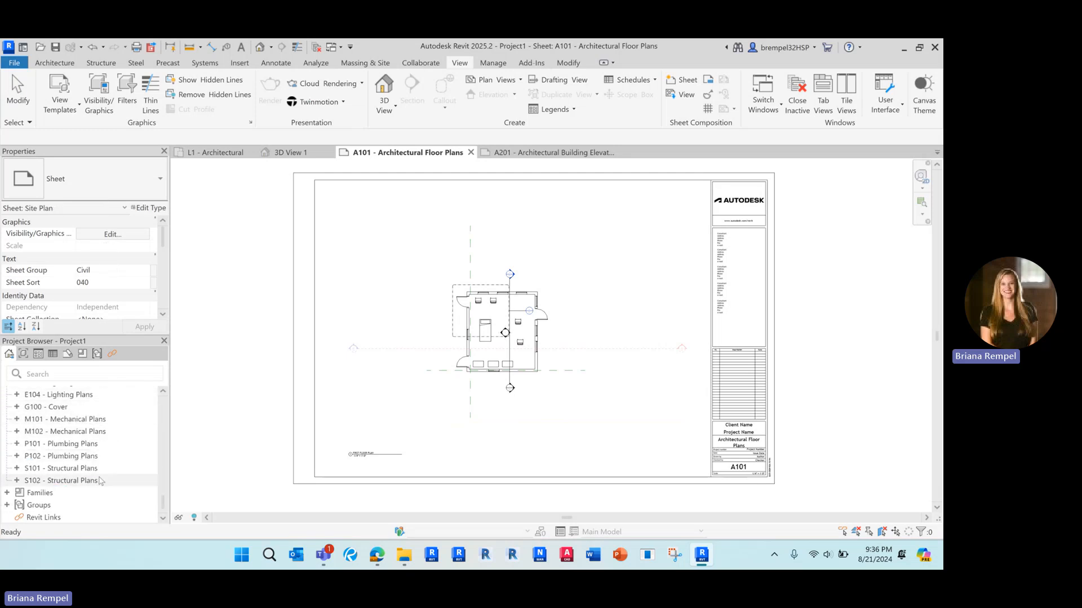
scroll(101, 480, "up", 4)
scroll(100, 480, "down", 4)
left_click(100, 481, "shift")
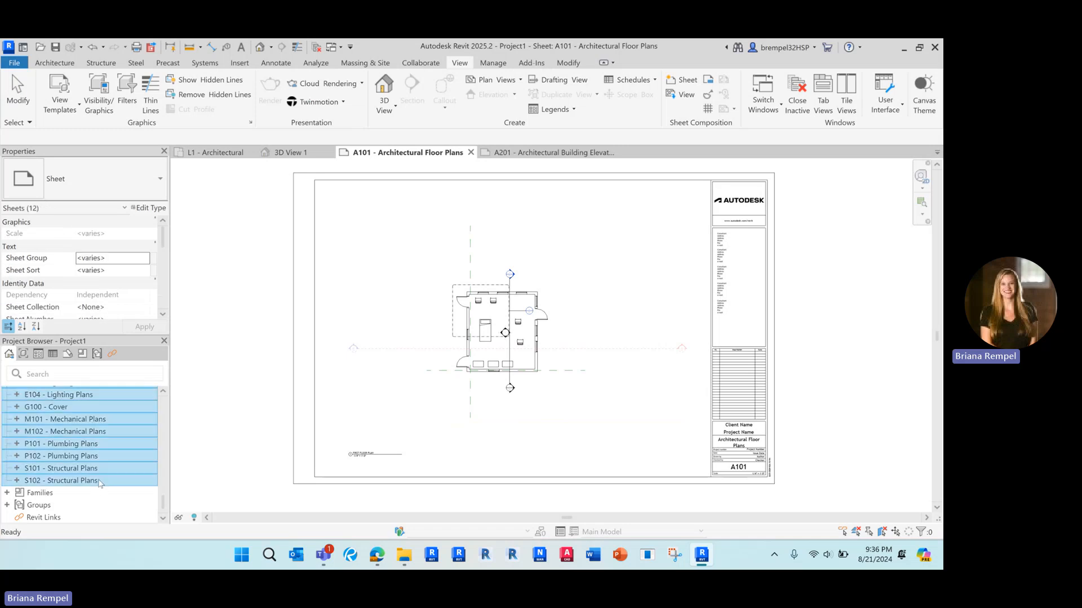
Delete the twelve selected non-architectural sheets, keeping the A-series.
scroll(99, 467, "up", 4)
scroll(98, 468, "down", 2)
right_click(93, 454)
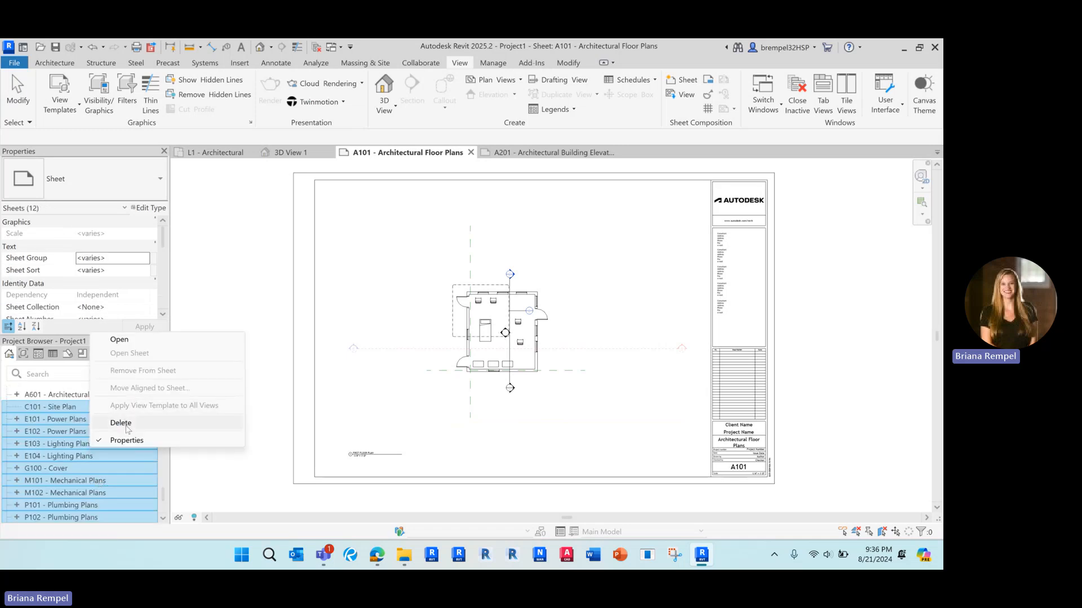
left_click(119, 424)
scroll(107, 459, "down", 10)
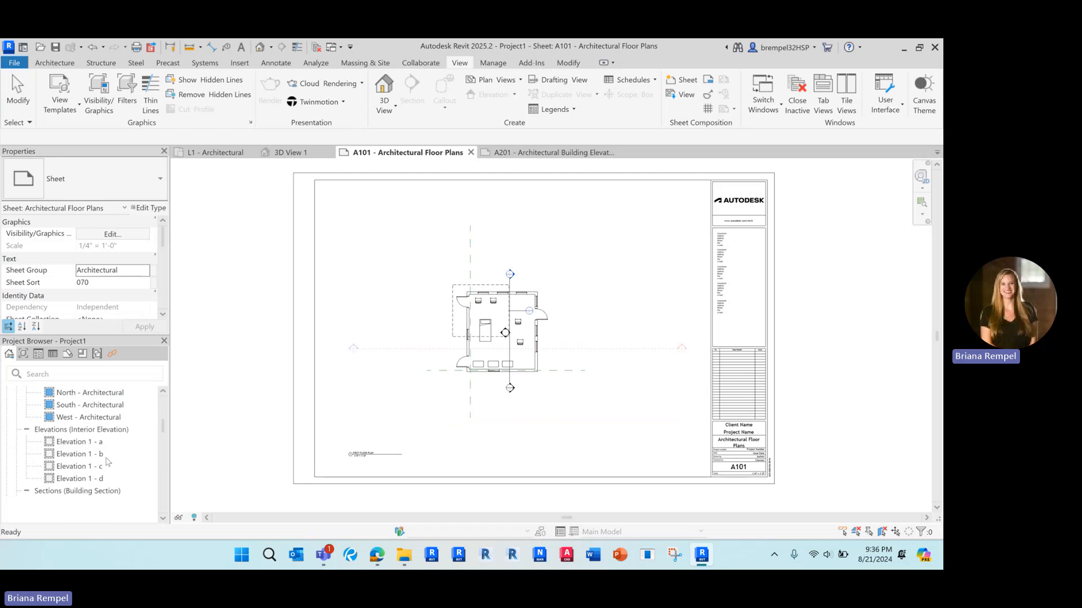
scroll(107, 461, "down", 2)
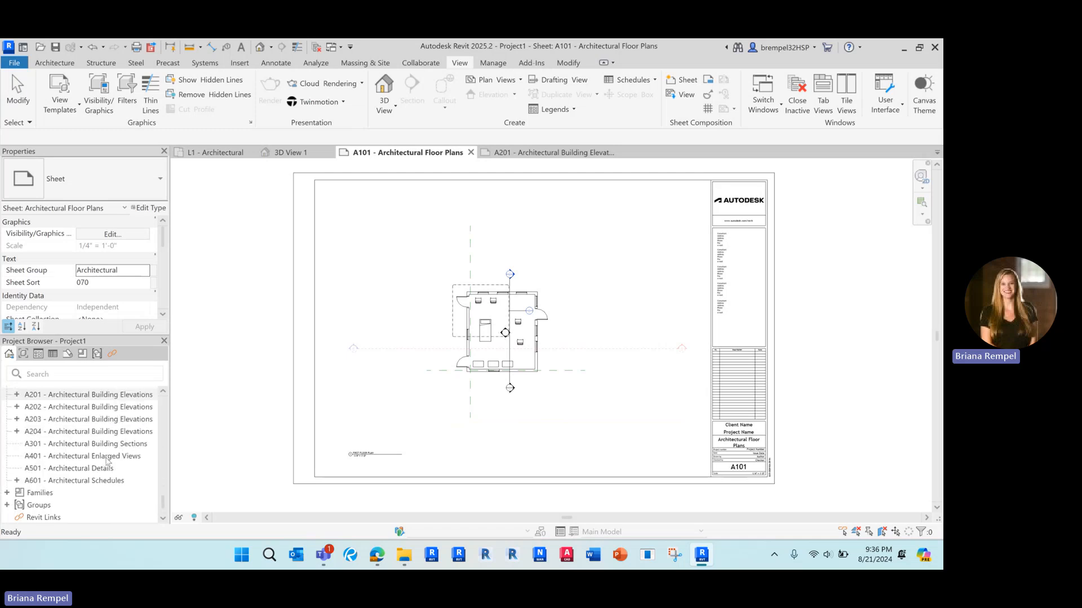
scroll(104, 451, "up", 2)
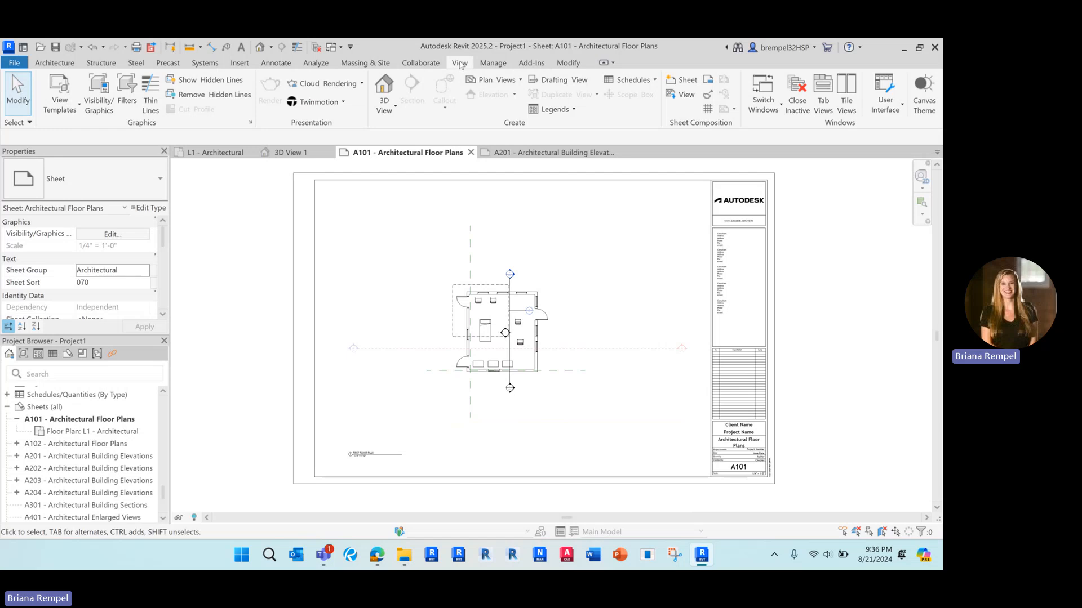
Create a new sheet using the D 22 x 34 Horizontal titleblock.
left_click(683, 80)
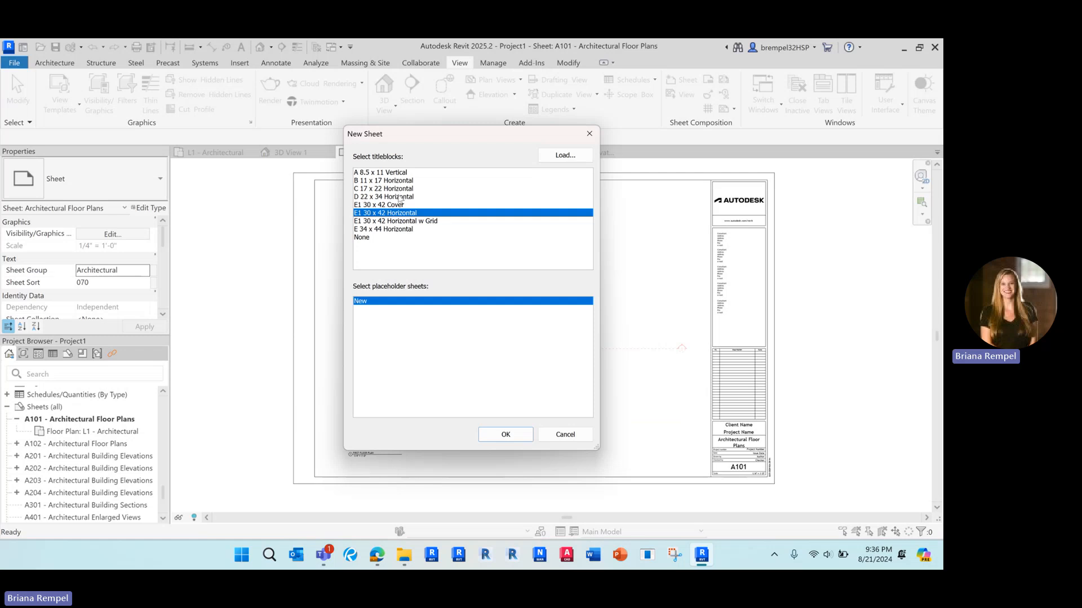
left_click(375, 198)
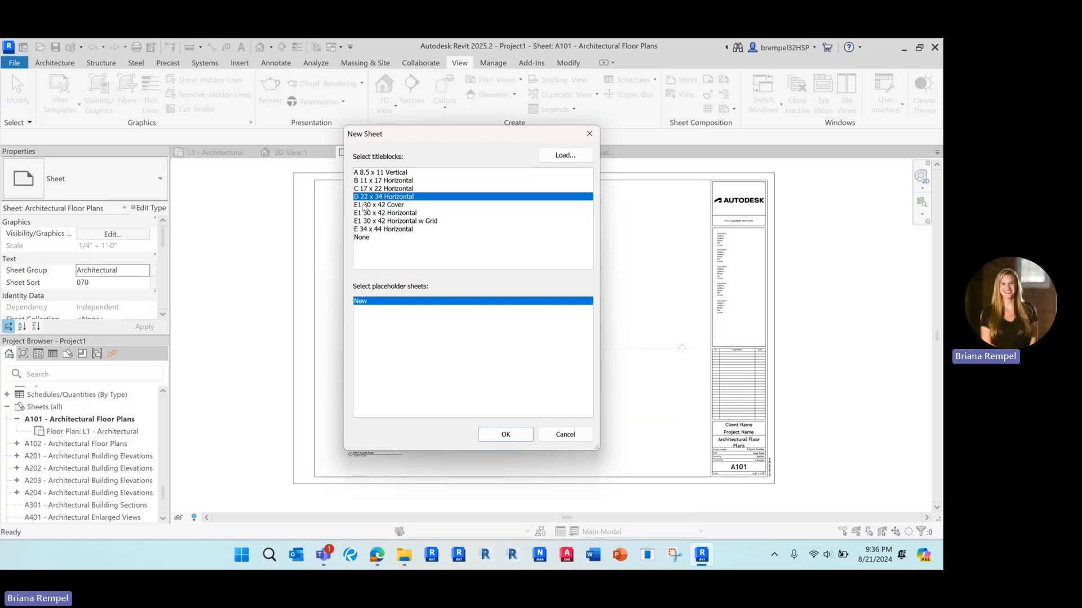
left_click(493, 438)
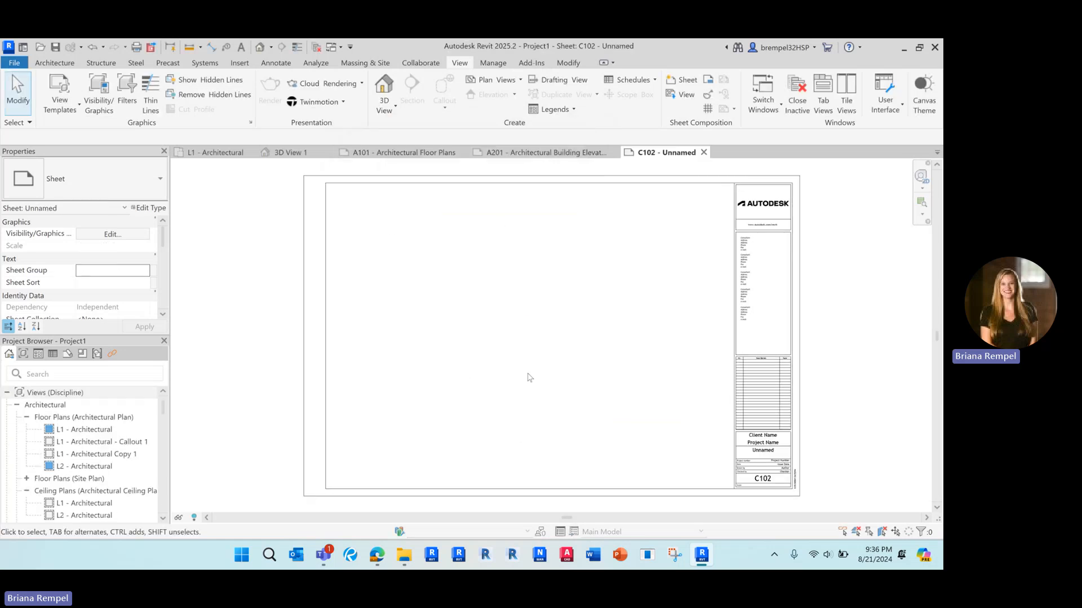
Place Elevation 1 - a and Elevation 1 - b side by side along the sheet's top.
scroll(108, 449, "down", 2)
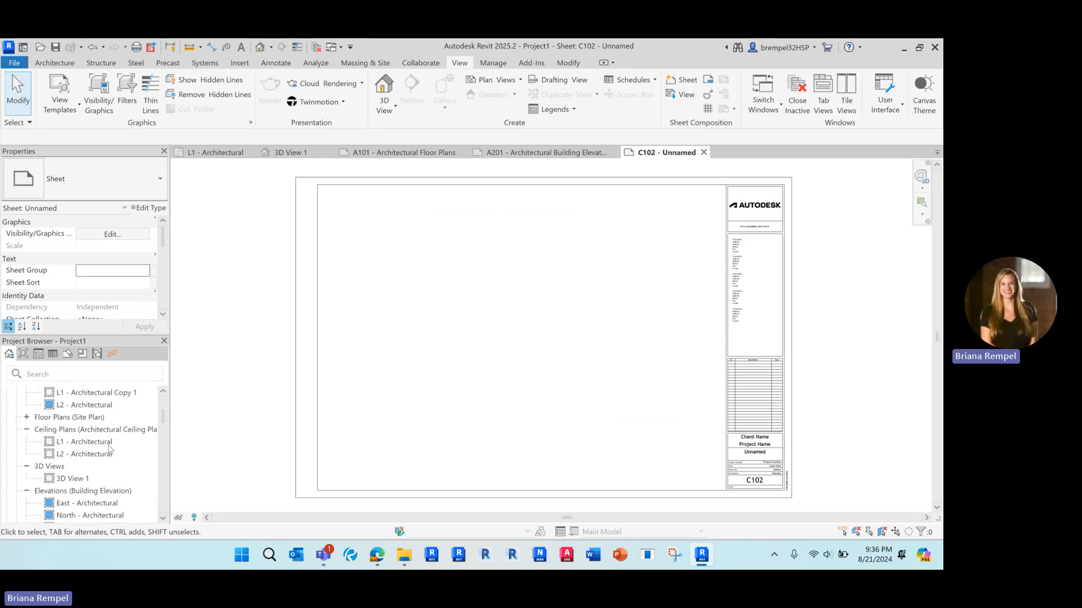
scroll(107, 453, "down", 2)
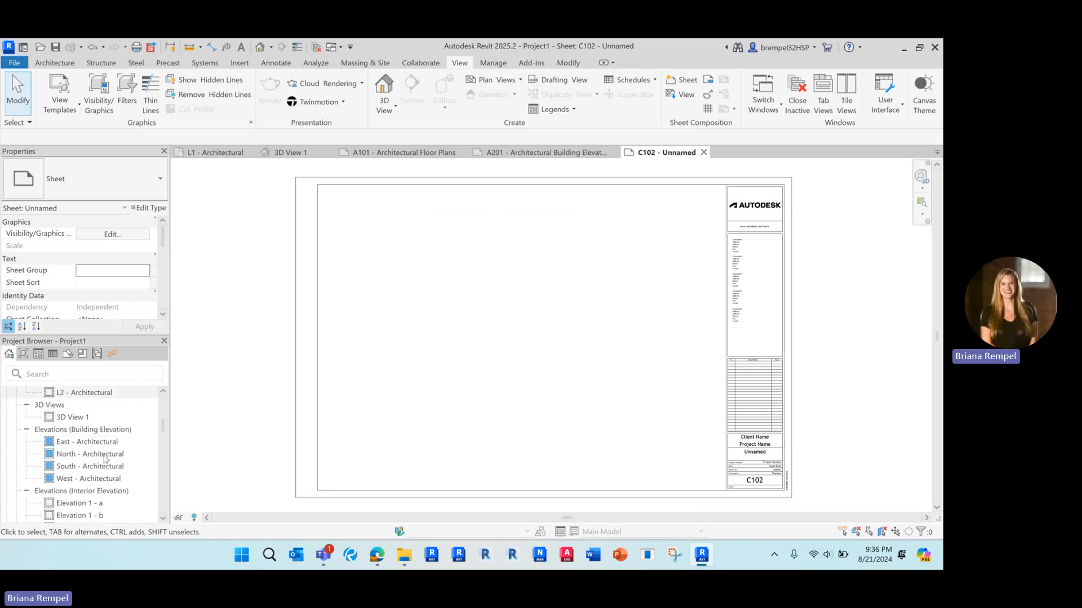
scroll(105, 458, "down", 4)
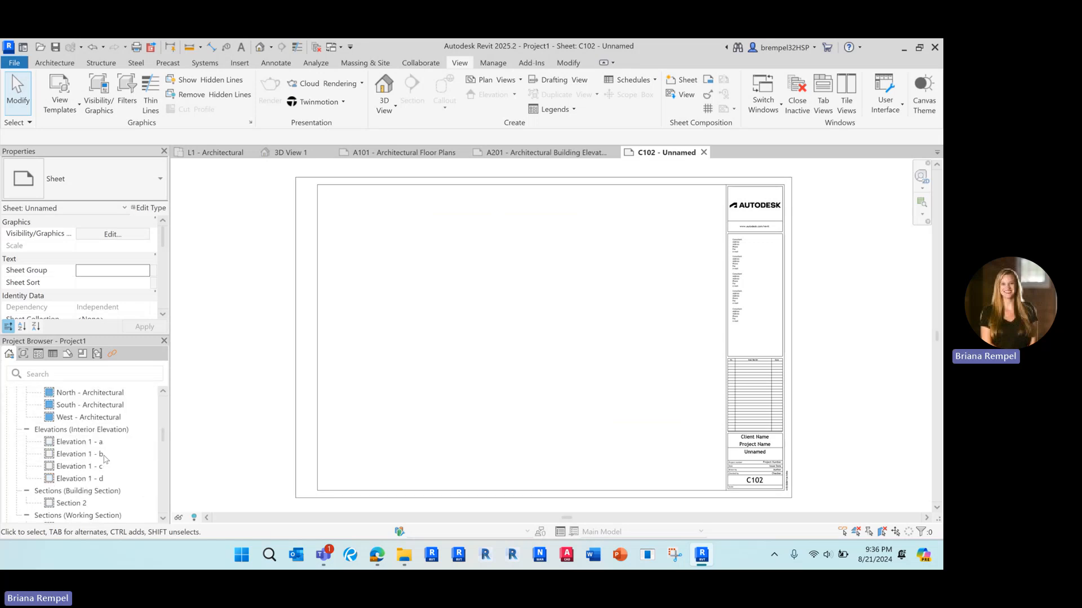
left_click(72, 442)
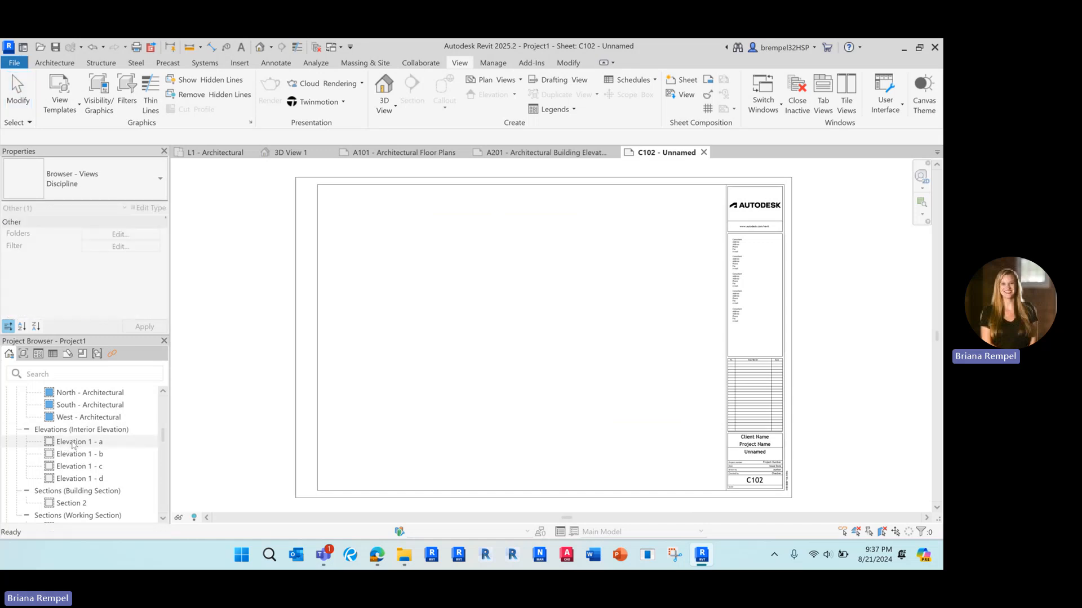
left_click_drag(72, 445, 453, 263)
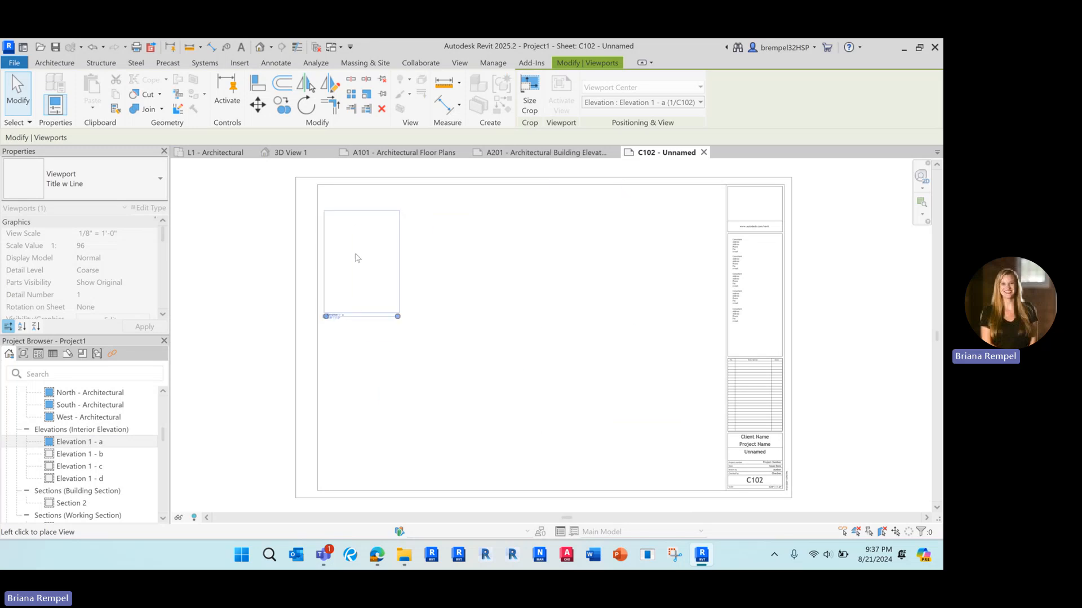
left_click(366, 255)
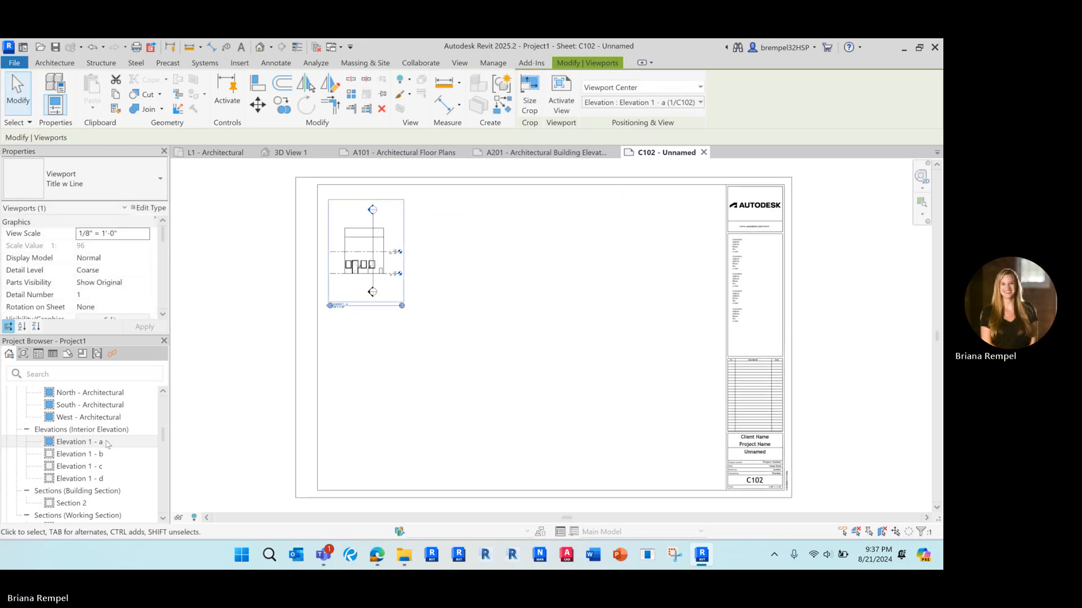
left_click(90, 454)
left_click_drag(555, 306, 547, 307)
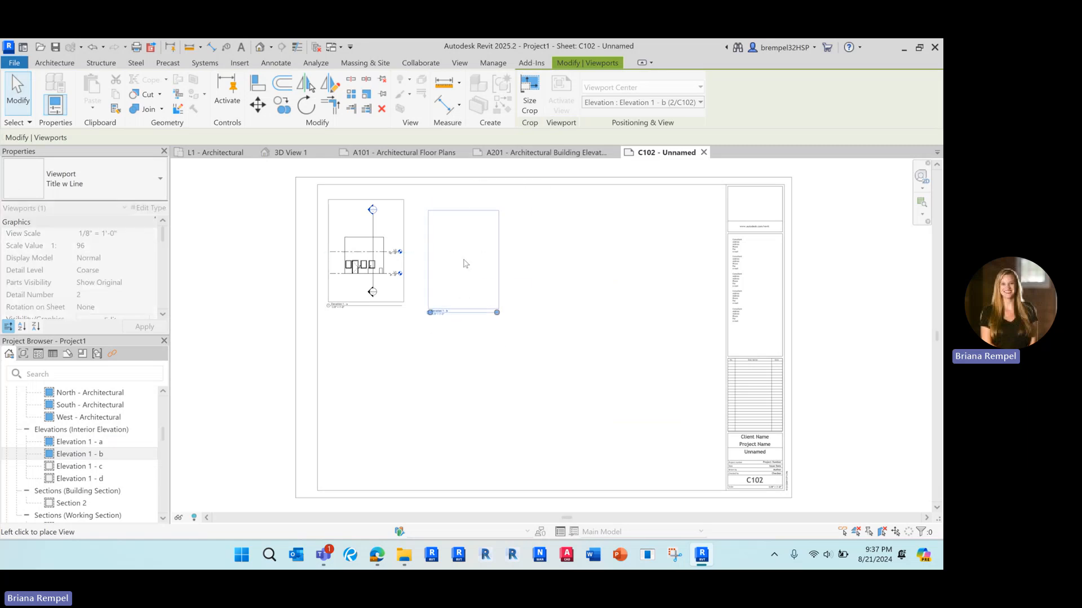
left_click(461, 257)
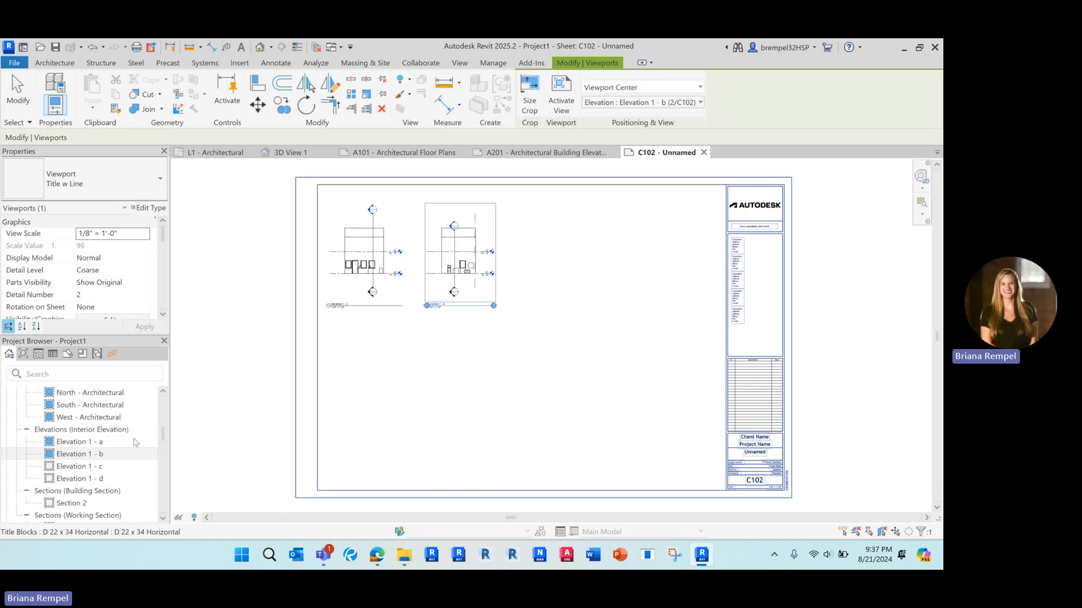
Add Elevation 1 - c and Elevation 1 - d to complete the elevation row.
left_click_drag(76, 473, 555, 270)
left_click(546, 259)
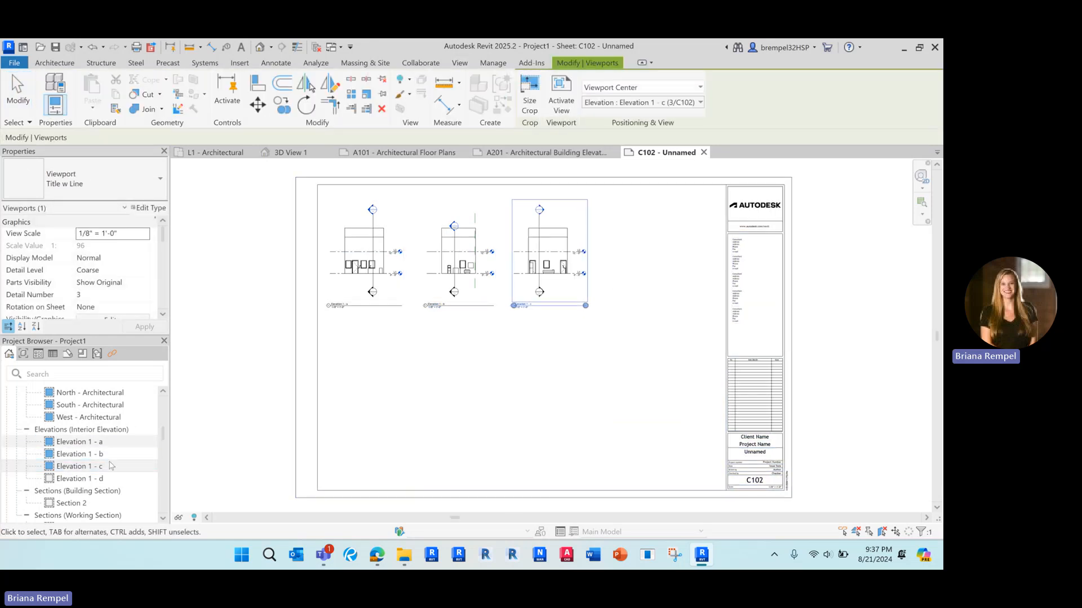
left_click_drag(85, 479, 580, 341)
left_click(658, 256)
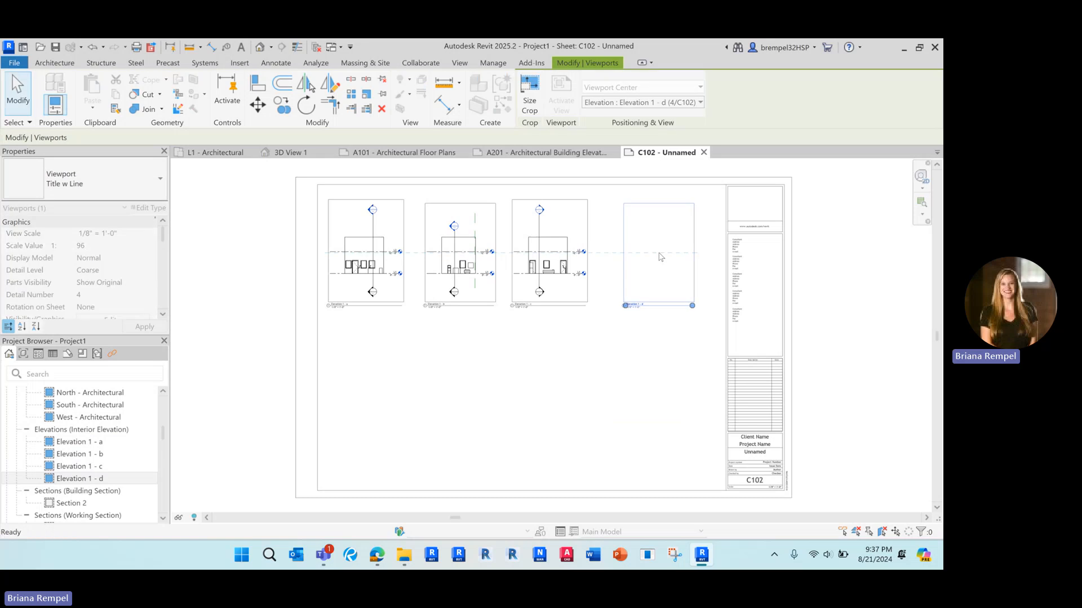
scroll(97, 444, "down", 5)
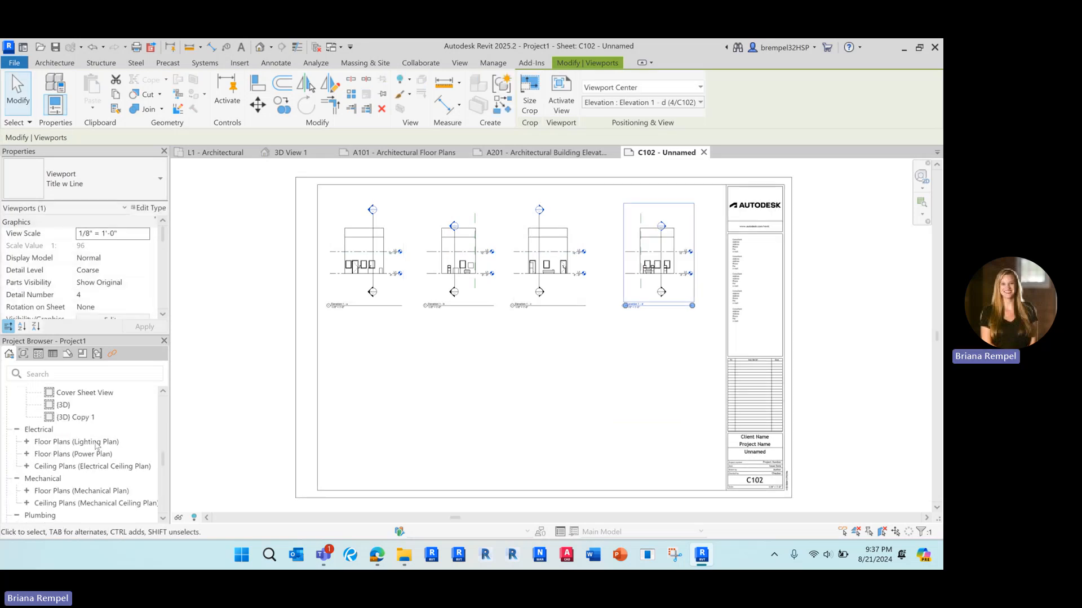
scroll(96, 444, "up", 2)
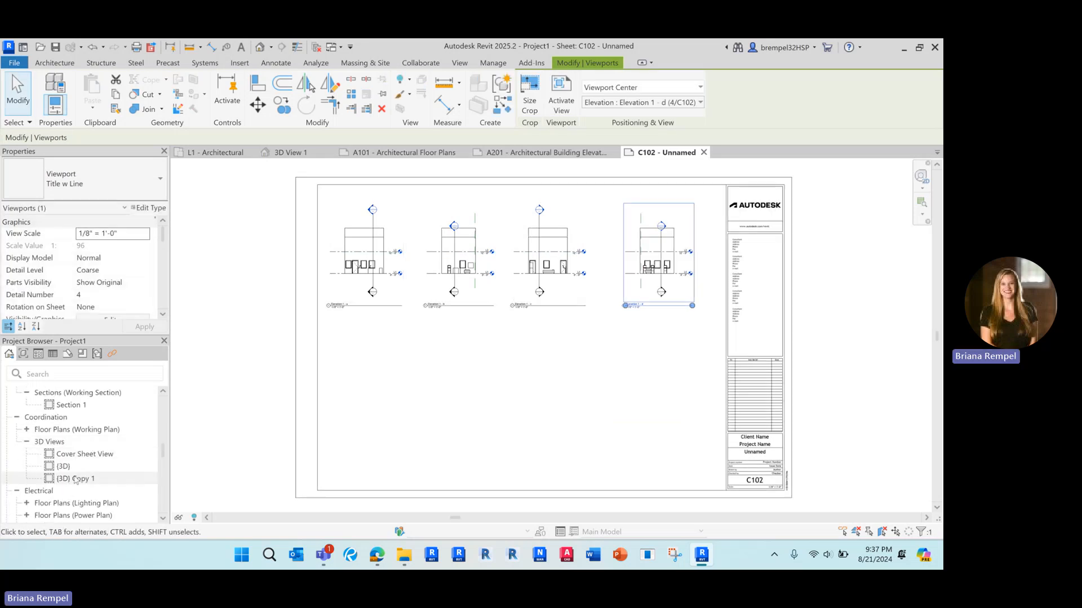
scroll(75, 469, "up", 4)
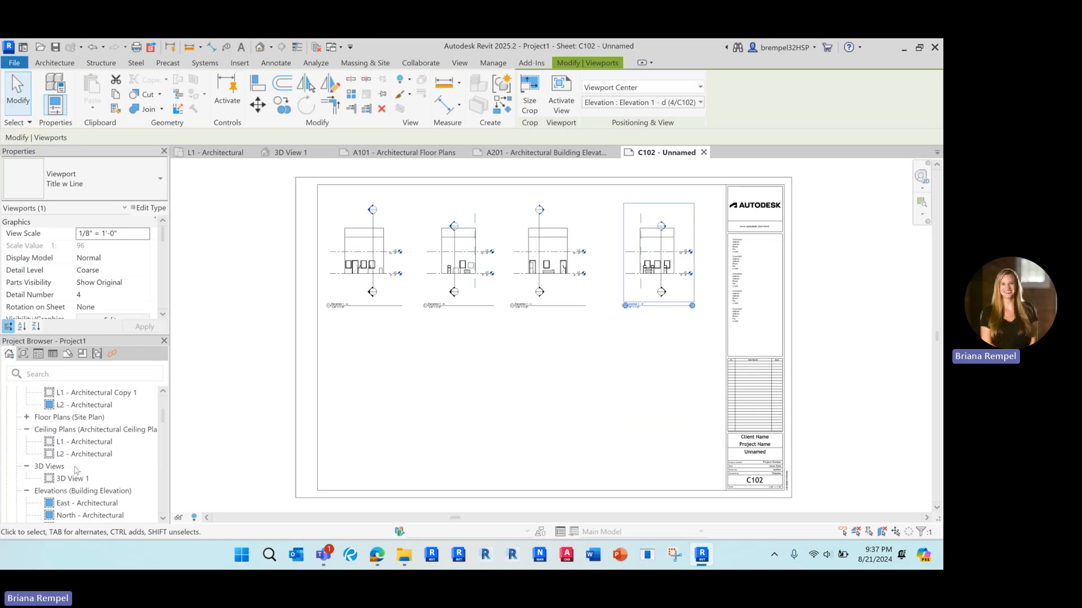
left_click_drag(75, 477, 434, 379)
Place the 3D View 1 perspective on sheet C102 below the four elevations.
left_click(432, 395)
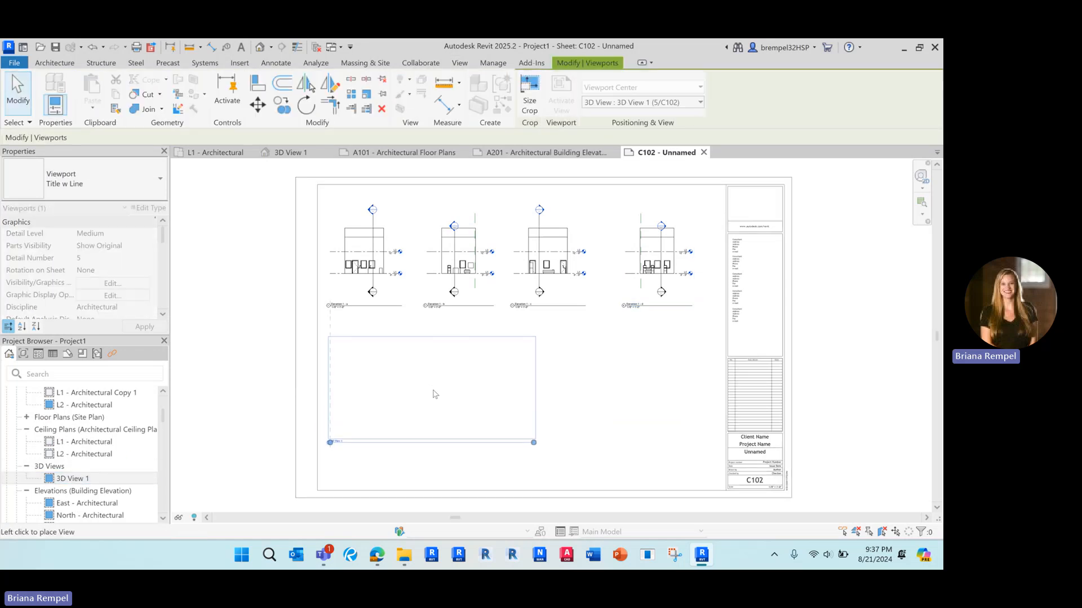
left_click(622, 411)
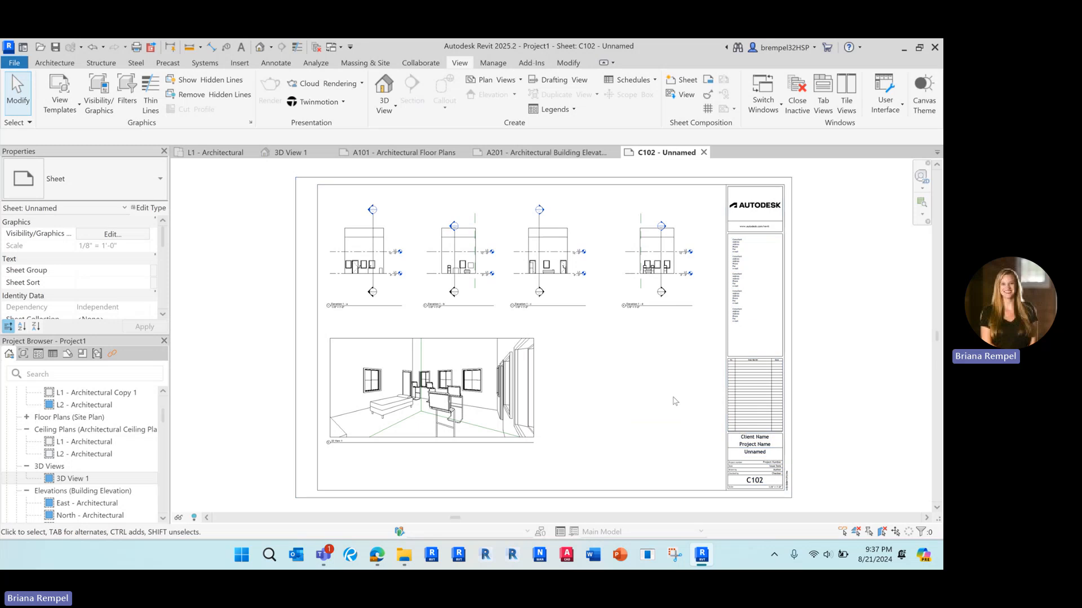
Enter ASSIGNMENT #1 as the title block's project name.
left_click(759, 417)
scroll(758, 417, "up", 4)
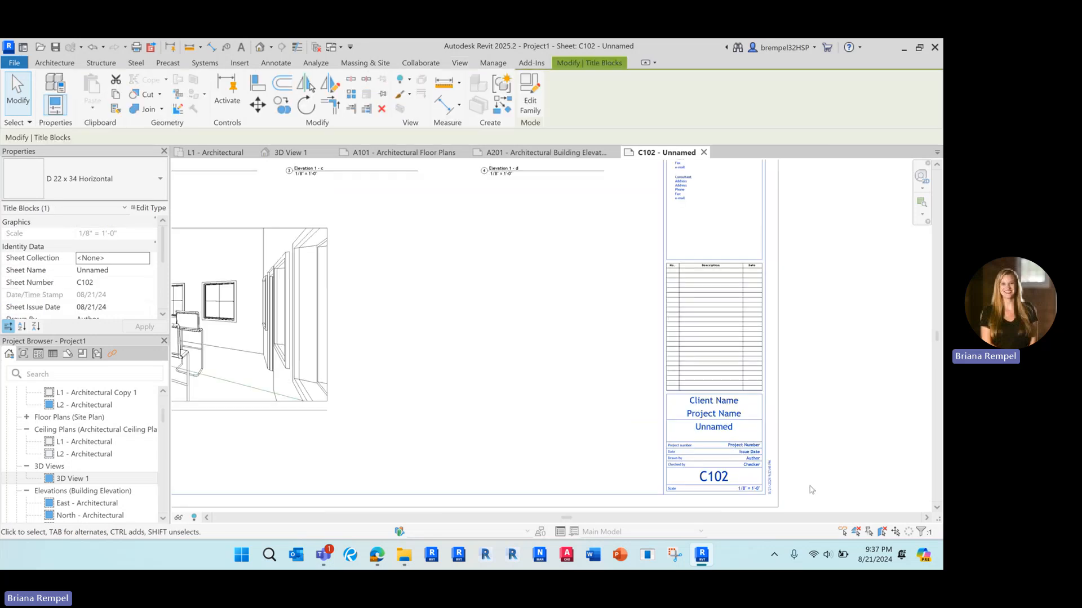
left_click(728, 411)
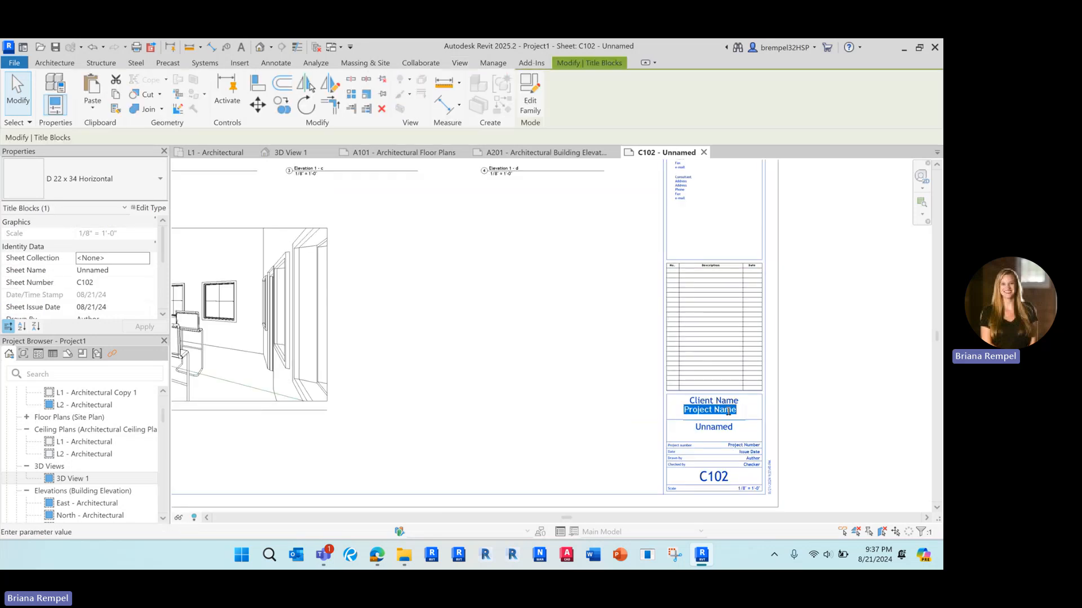
type("HOME")
key("BackSpace")
key("BackSpace")
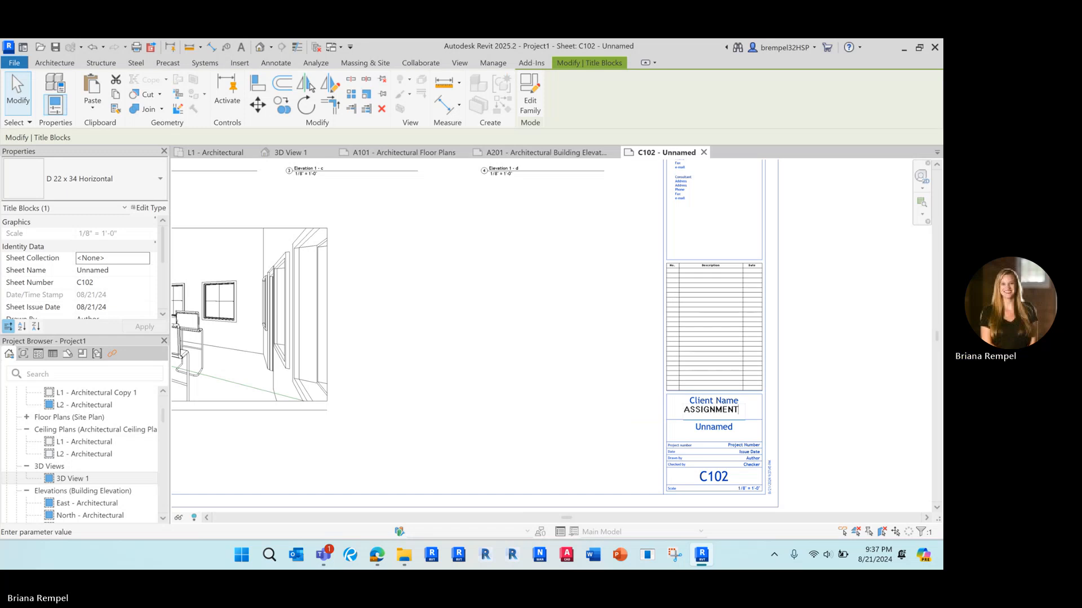
type("1")
Fill in the student's name as client name and FLOOR PLAN as the sheet name.
left_click(722, 400)
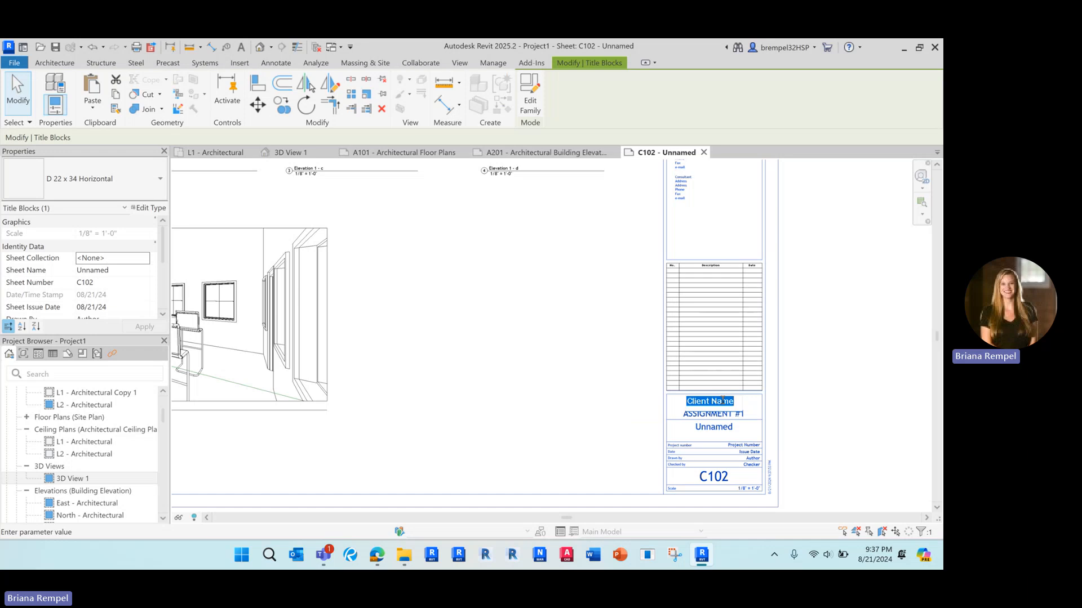
left_click(714, 428)
type("FLOOR PLAN")
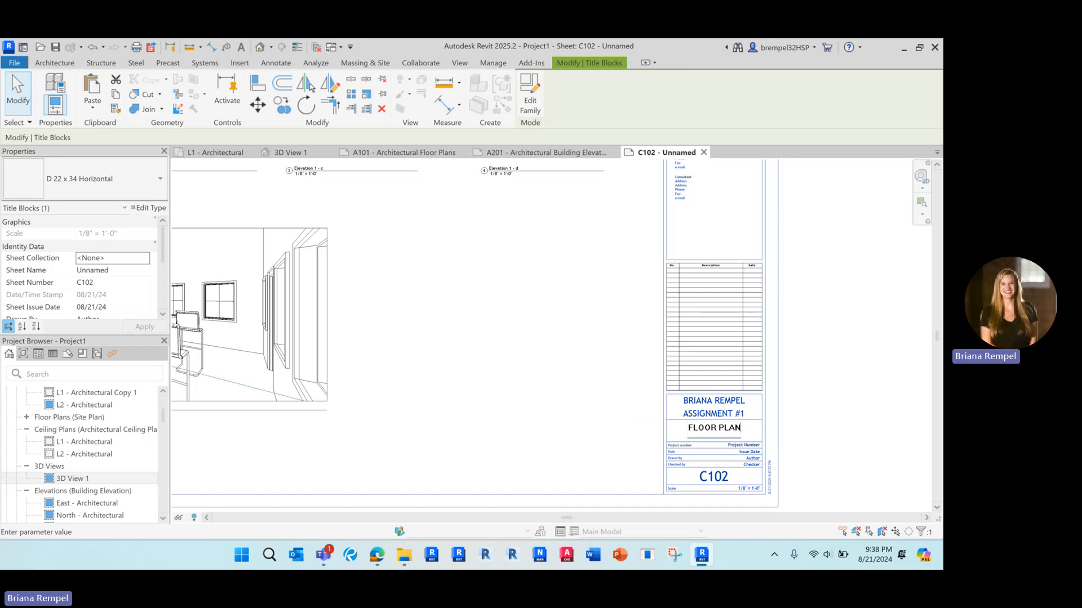
left_click(831, 377)
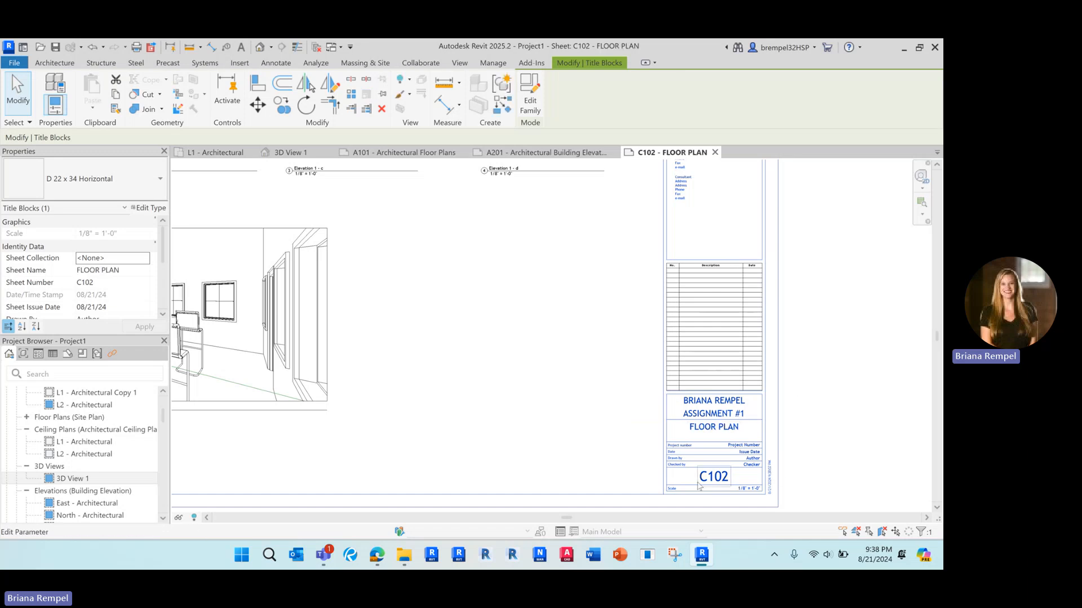
Renumber the sheet from C102 to I-100 and recentre the sheet in view.
left_click(714, 475)
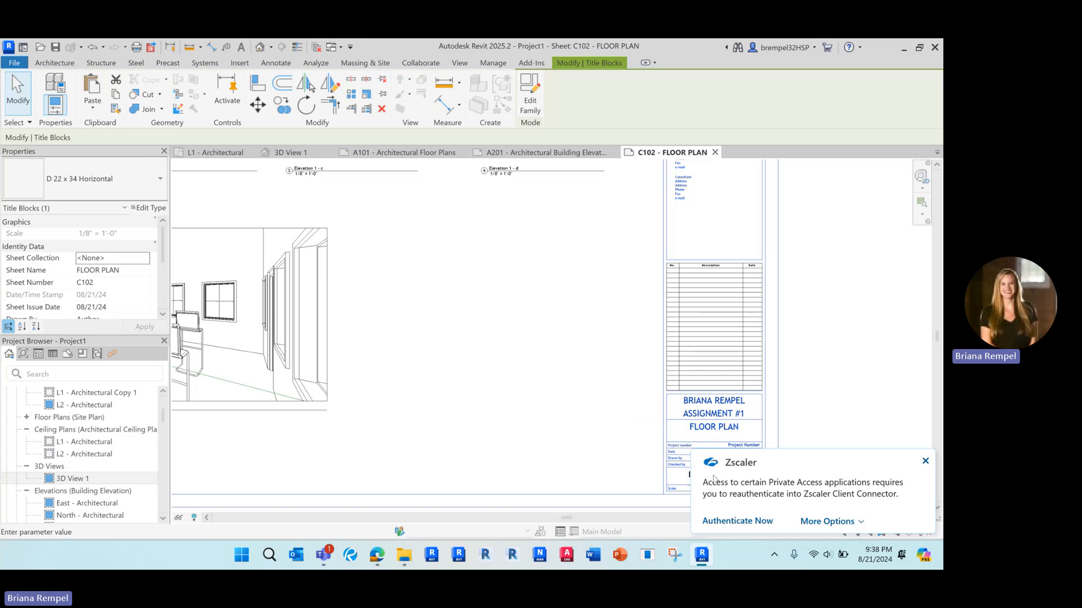
left_click(925, 462)
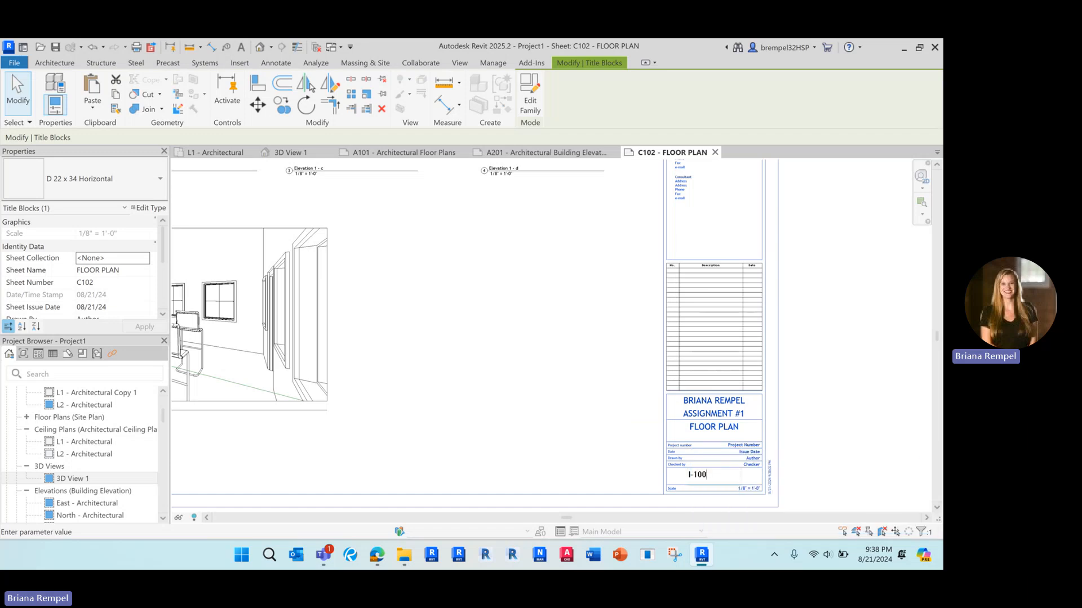
left_click(820, 370)
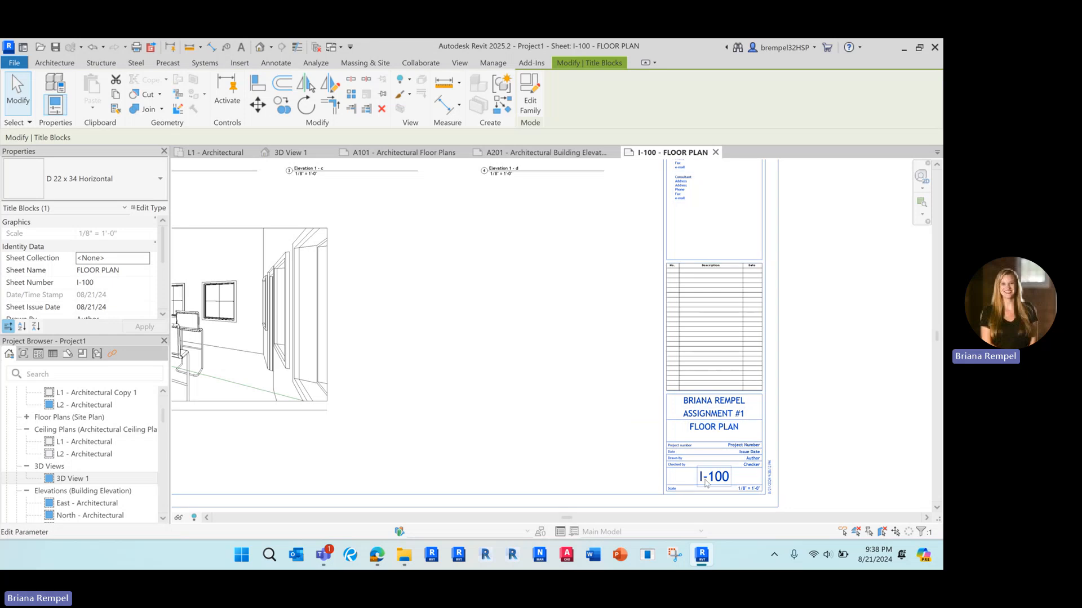
scroll(773, 418, "down", 3)
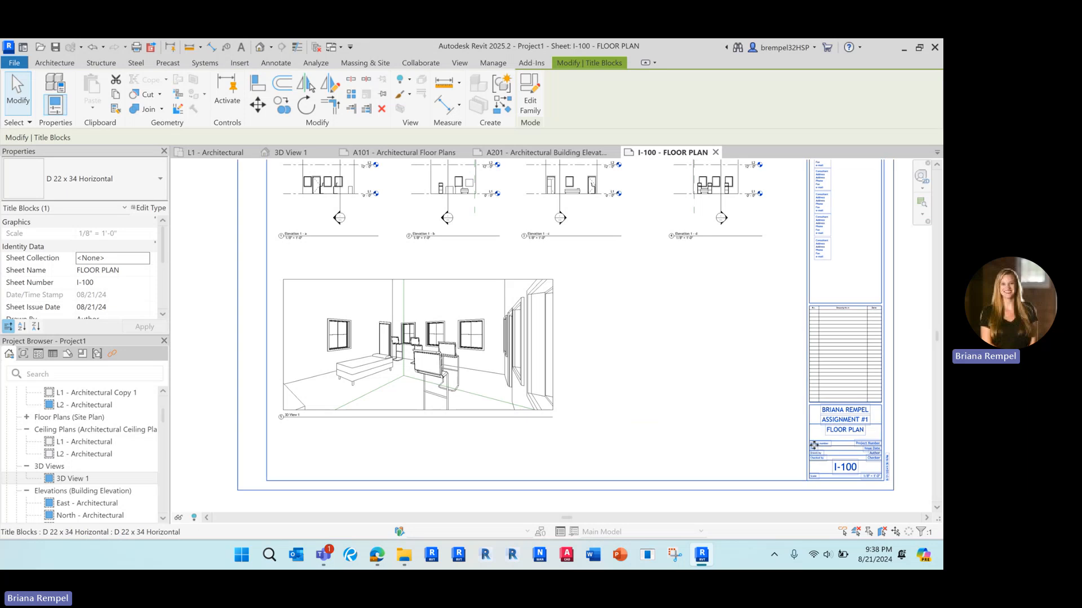
scroll(634, 271, "down", 2)
middle_click_drag(643, 317, 612, 335)
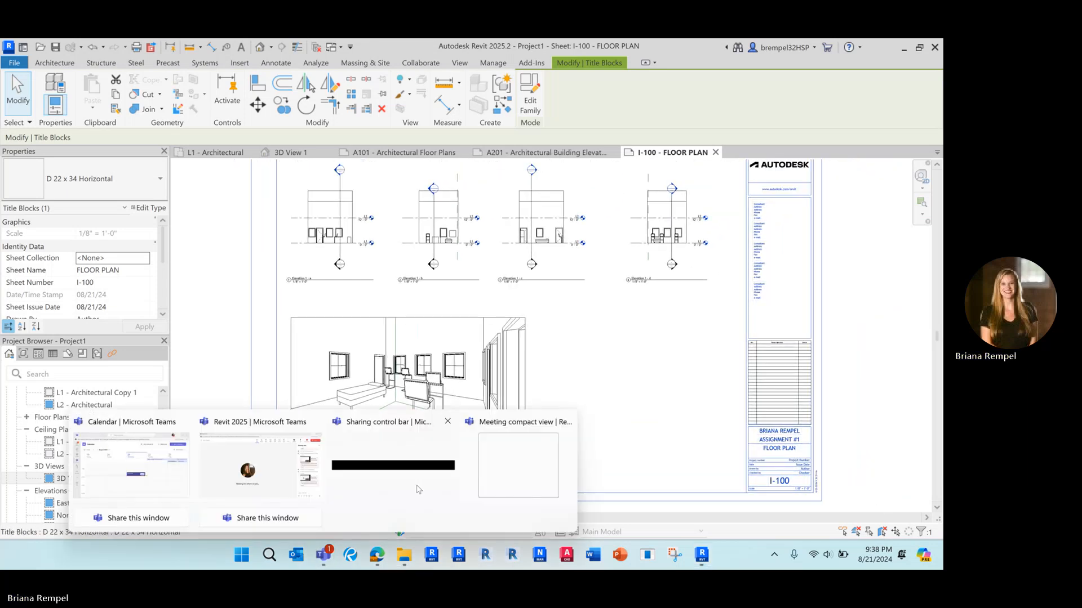
key("alt+Tab")
left_click(685, 97)
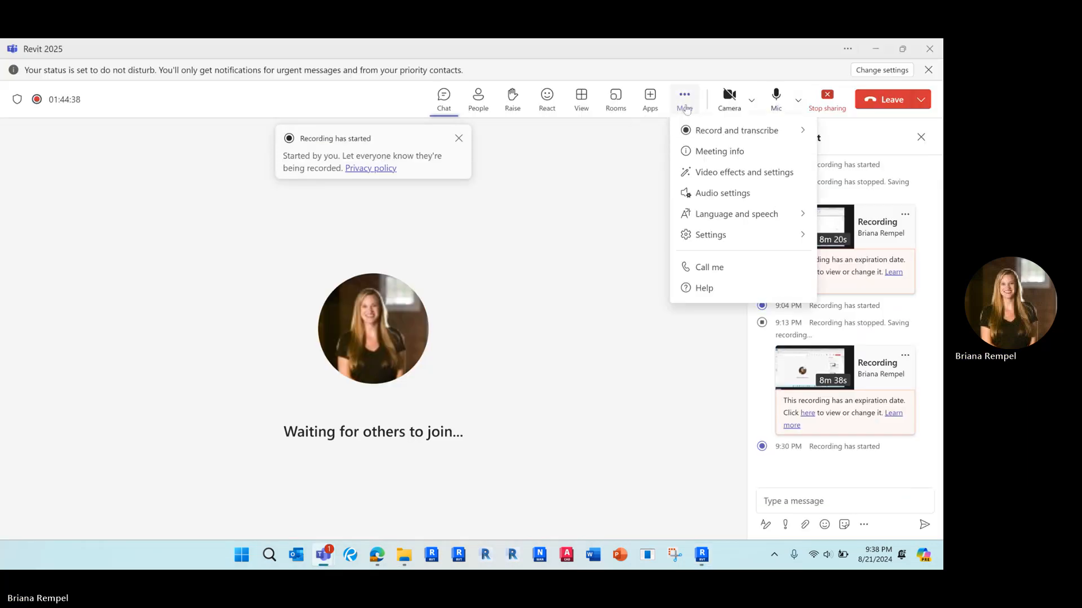